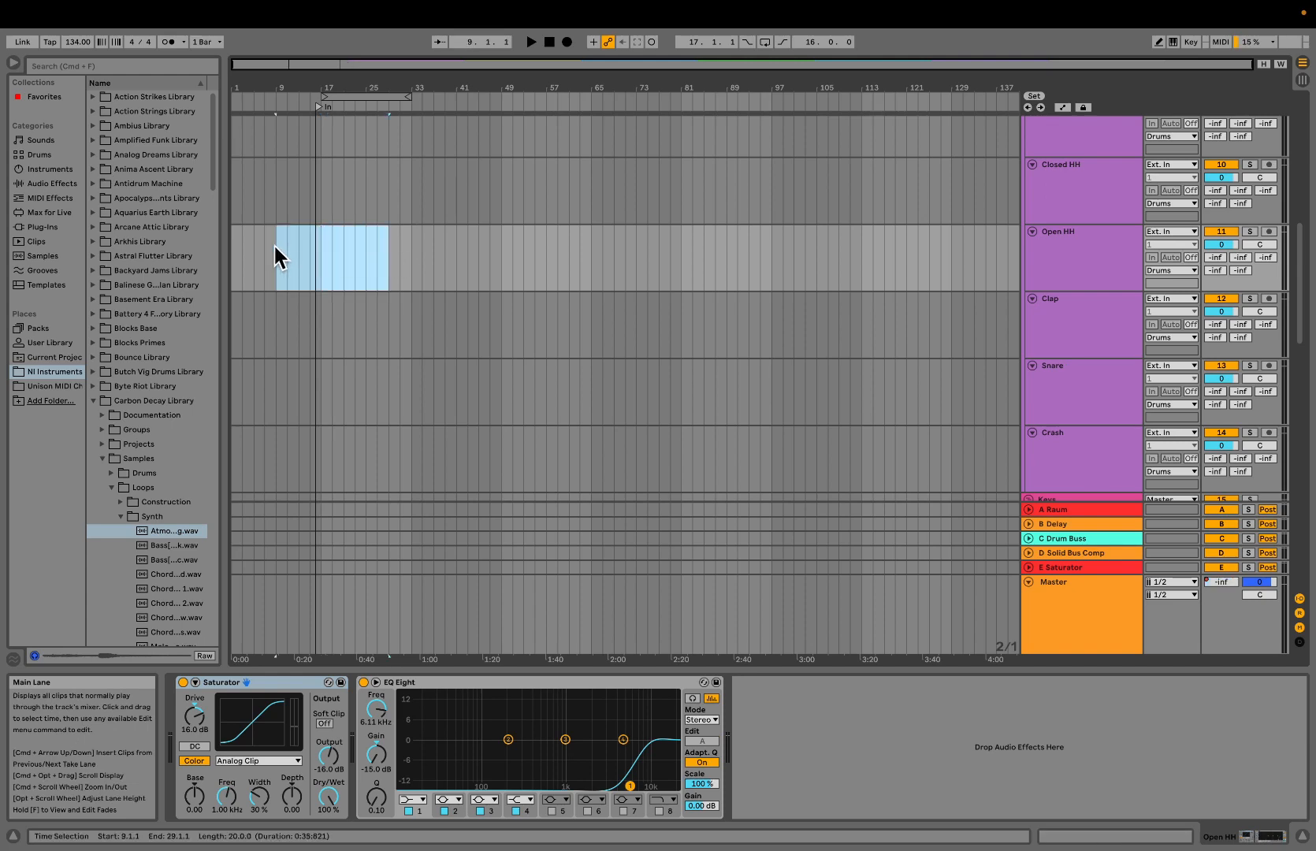
Examine the template's song sections on the GUIDE TRACK and the empty TEMPO TRACK
left_click(397, 263)
scroll(558, 261, "up", 6)
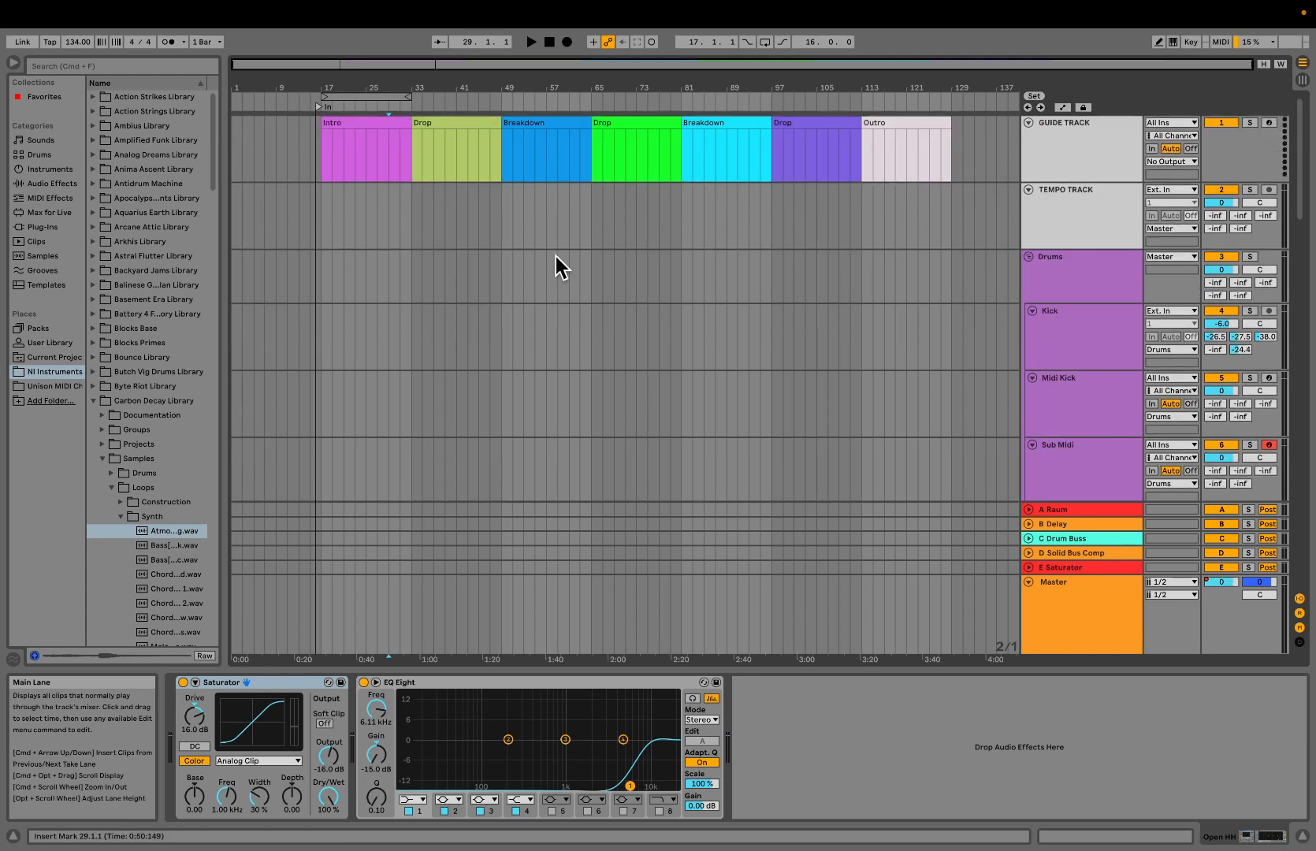
scroll(556, 257, "down", 2)
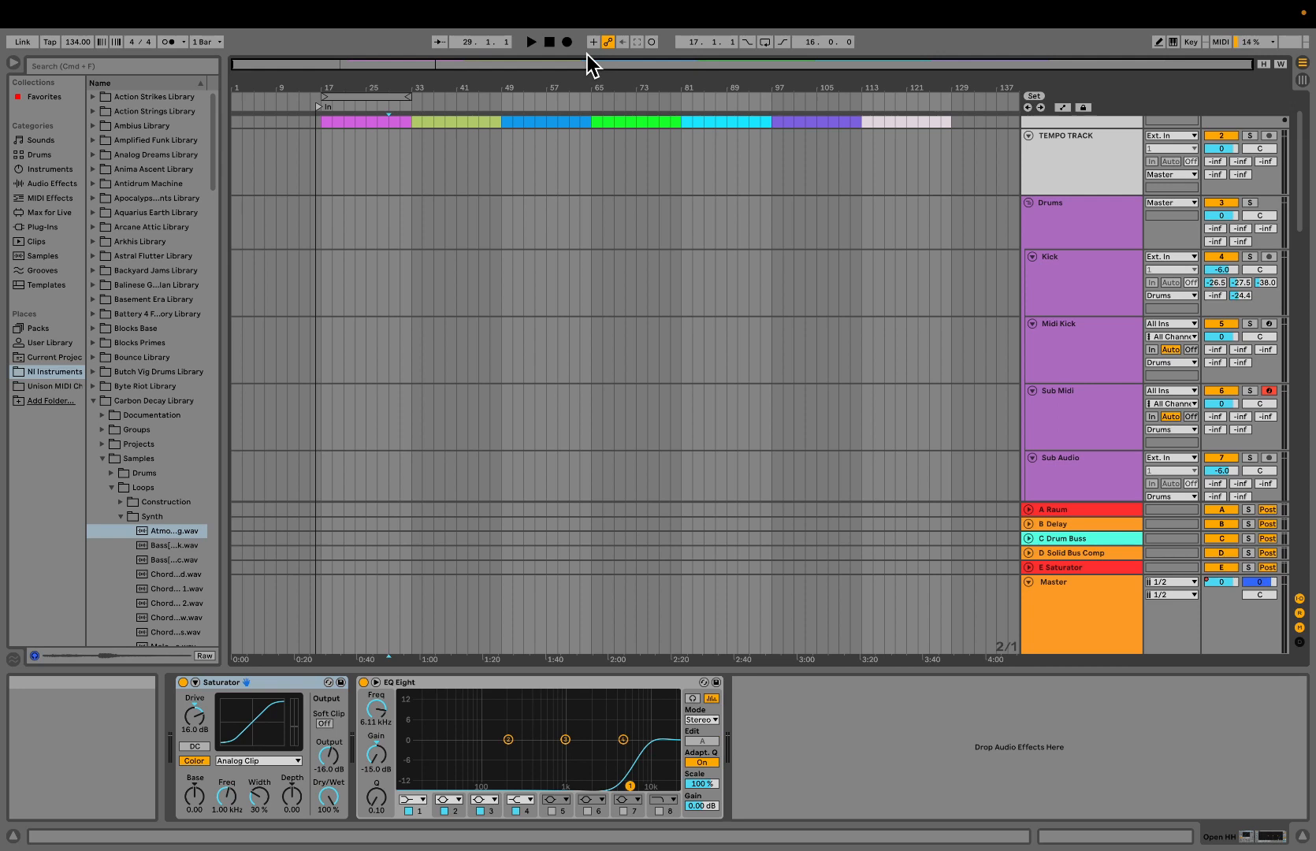
mouse_move(546, 9)
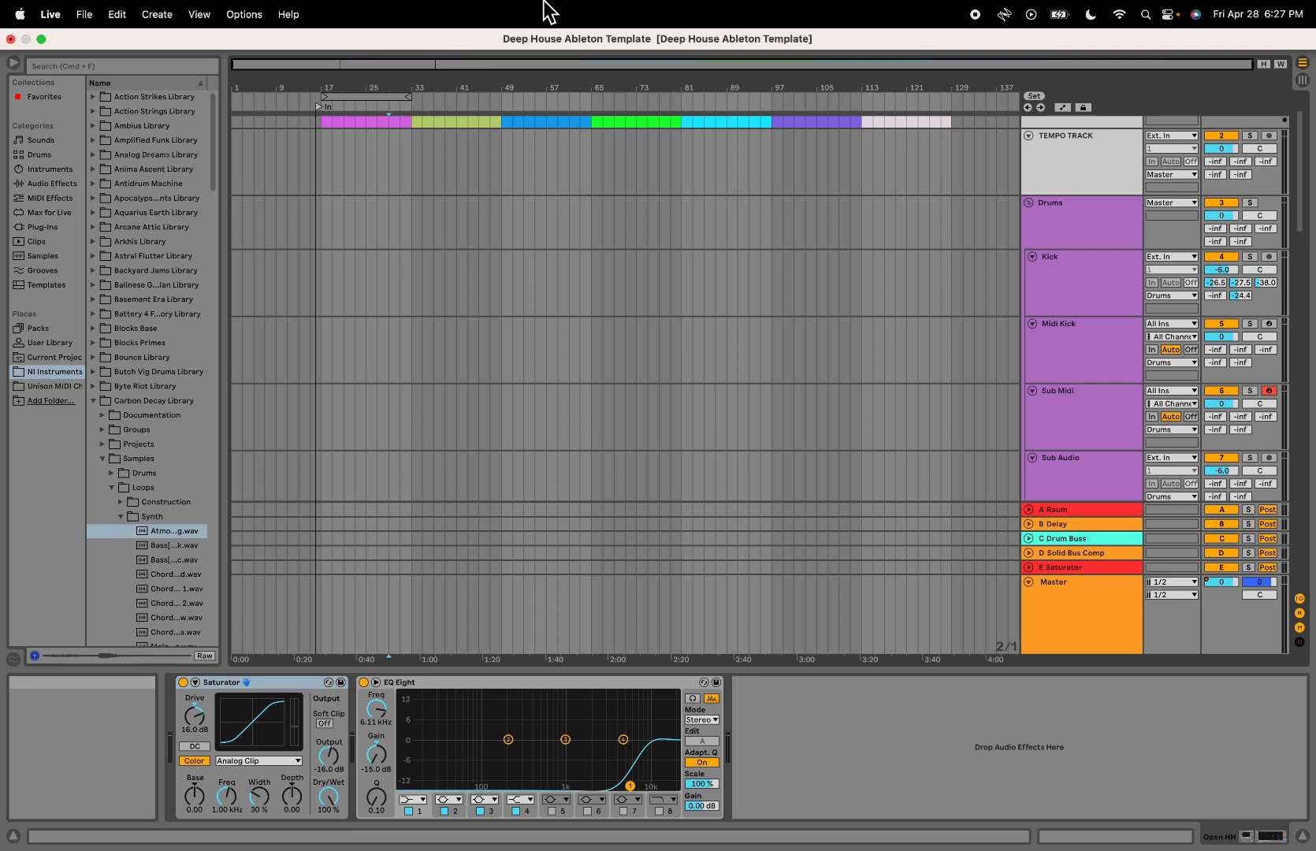
scroll(1126, 321, "up", 3)
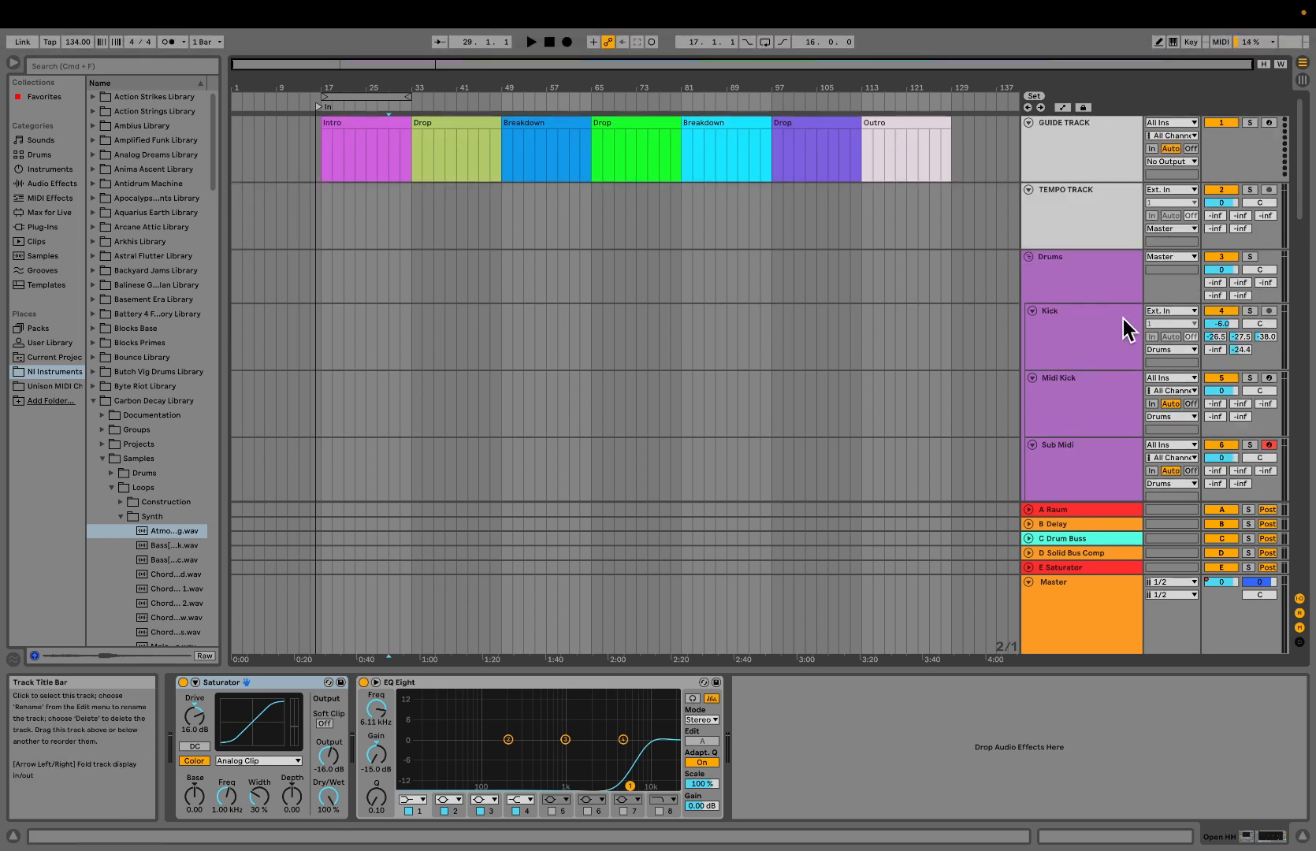
left_click(1082, 163)
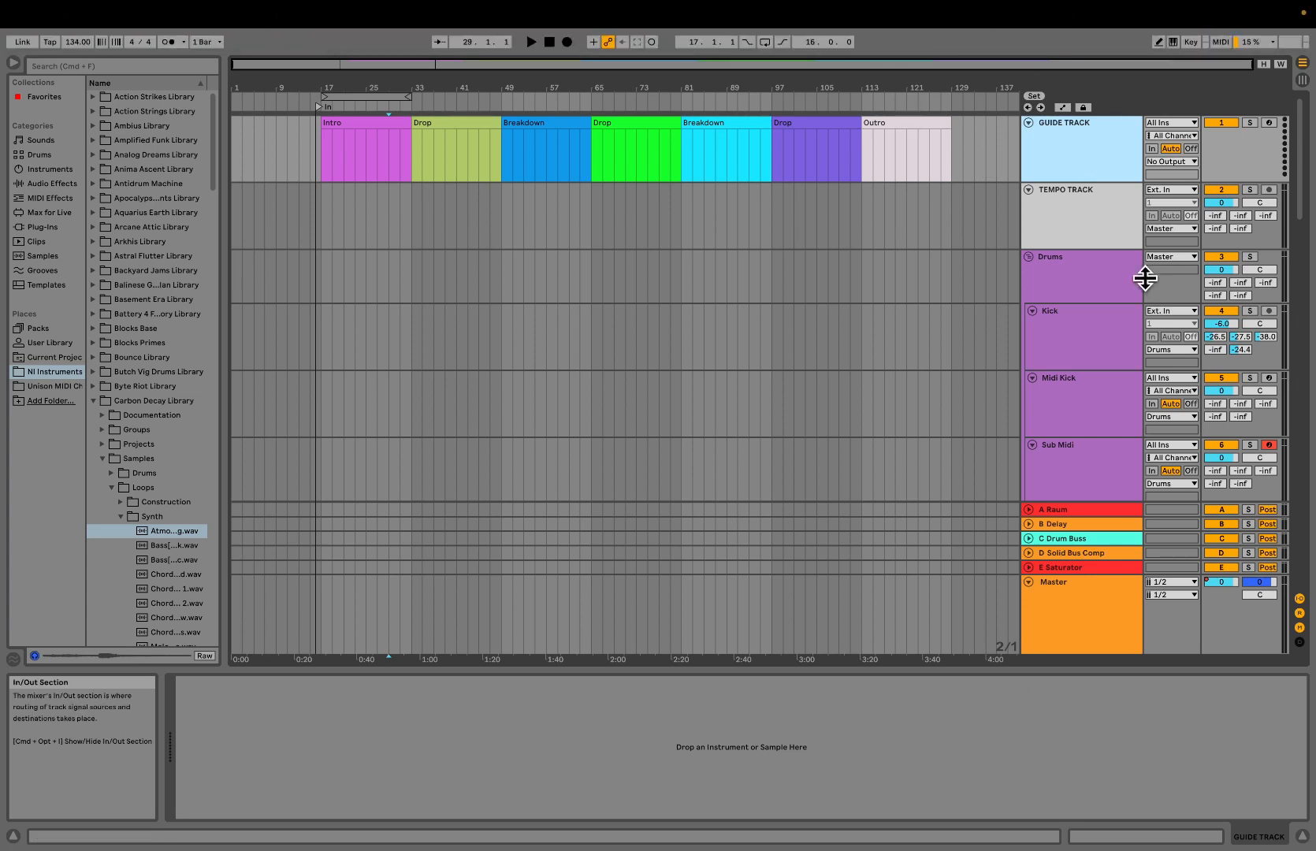
left_click(1080, 227)
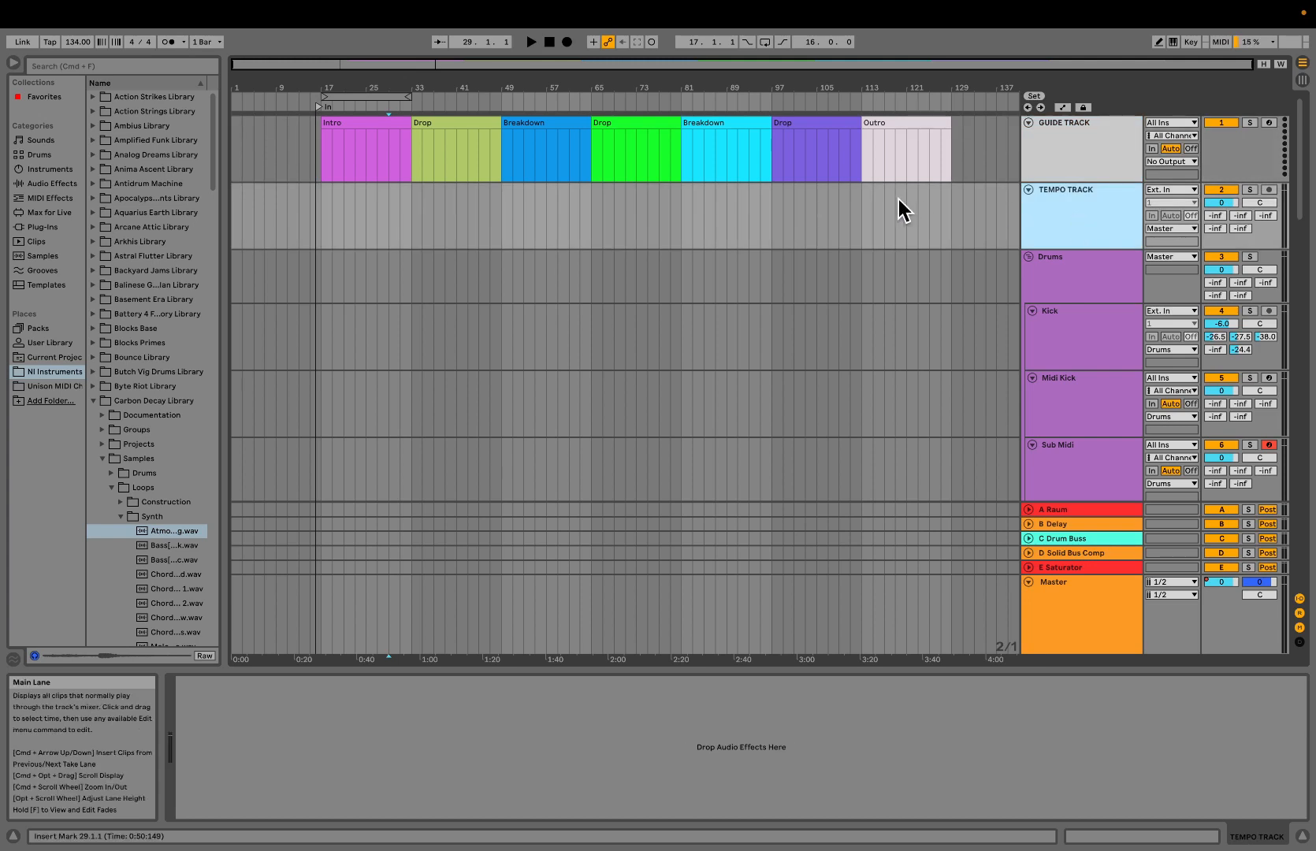
Inspect the Drums group and compare the devices on its Kick and Midi Kick tracks
scroll(684, 285, "down", 2)
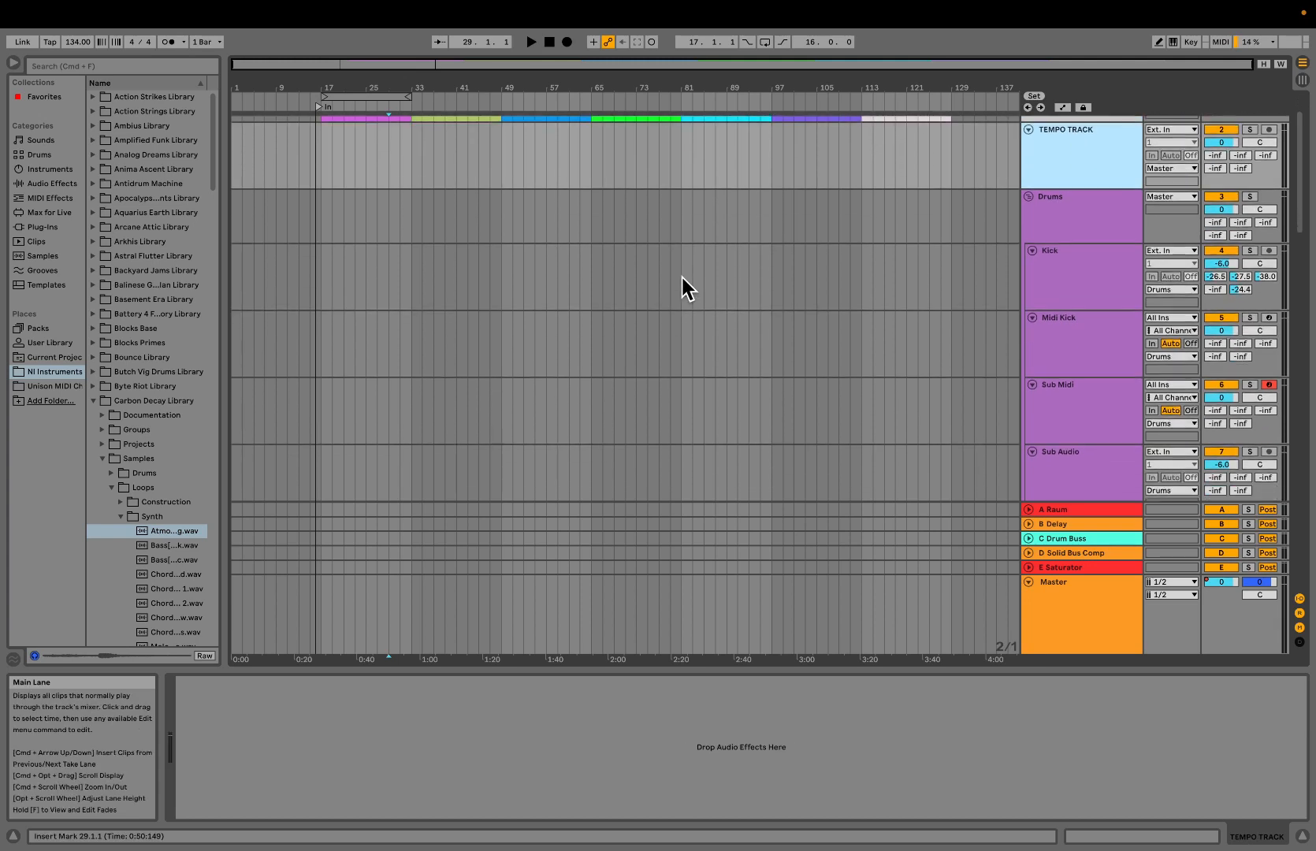
left_click(1064, 268)
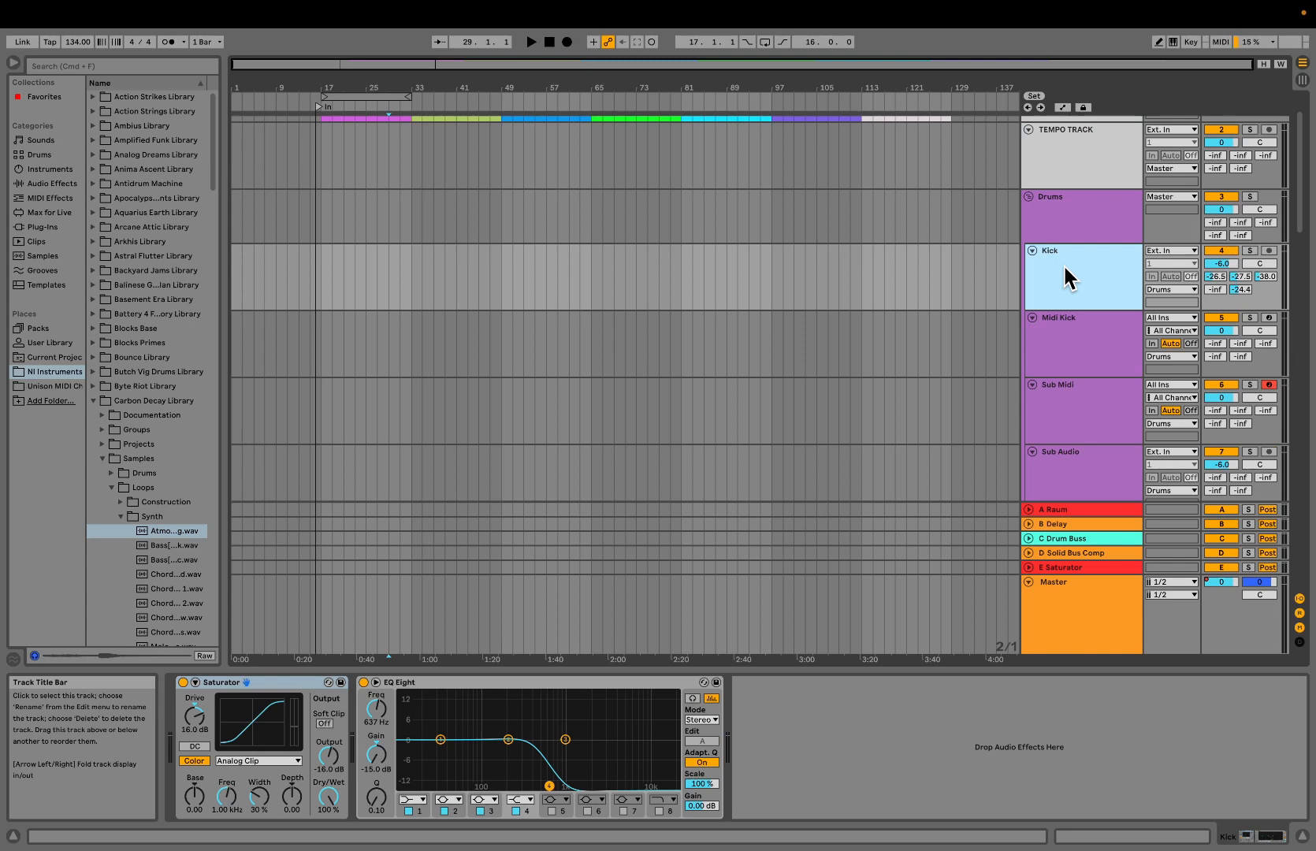
left_click(1063, 207)
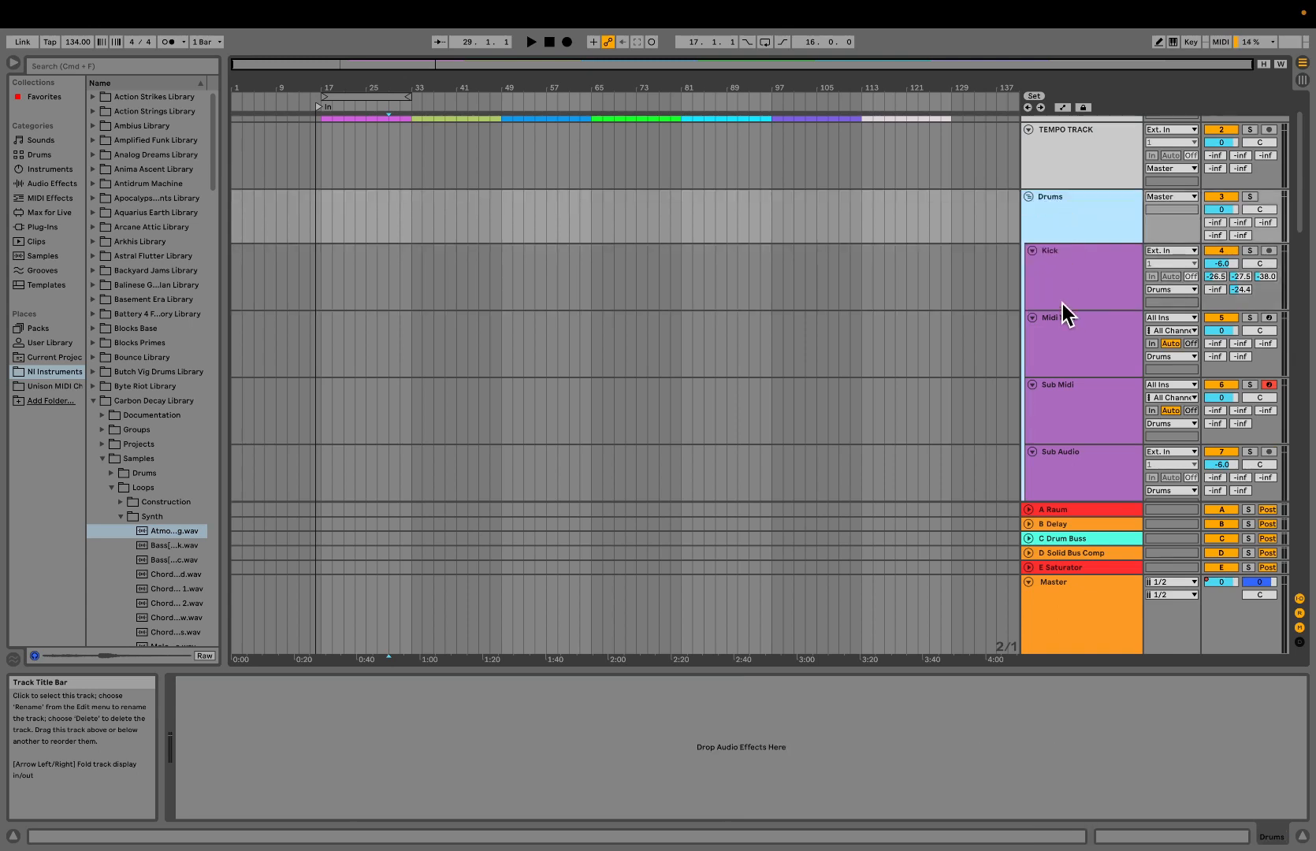
scroll(1062, 303, "down", 10)
scroll(1062, 304, "up", 10)
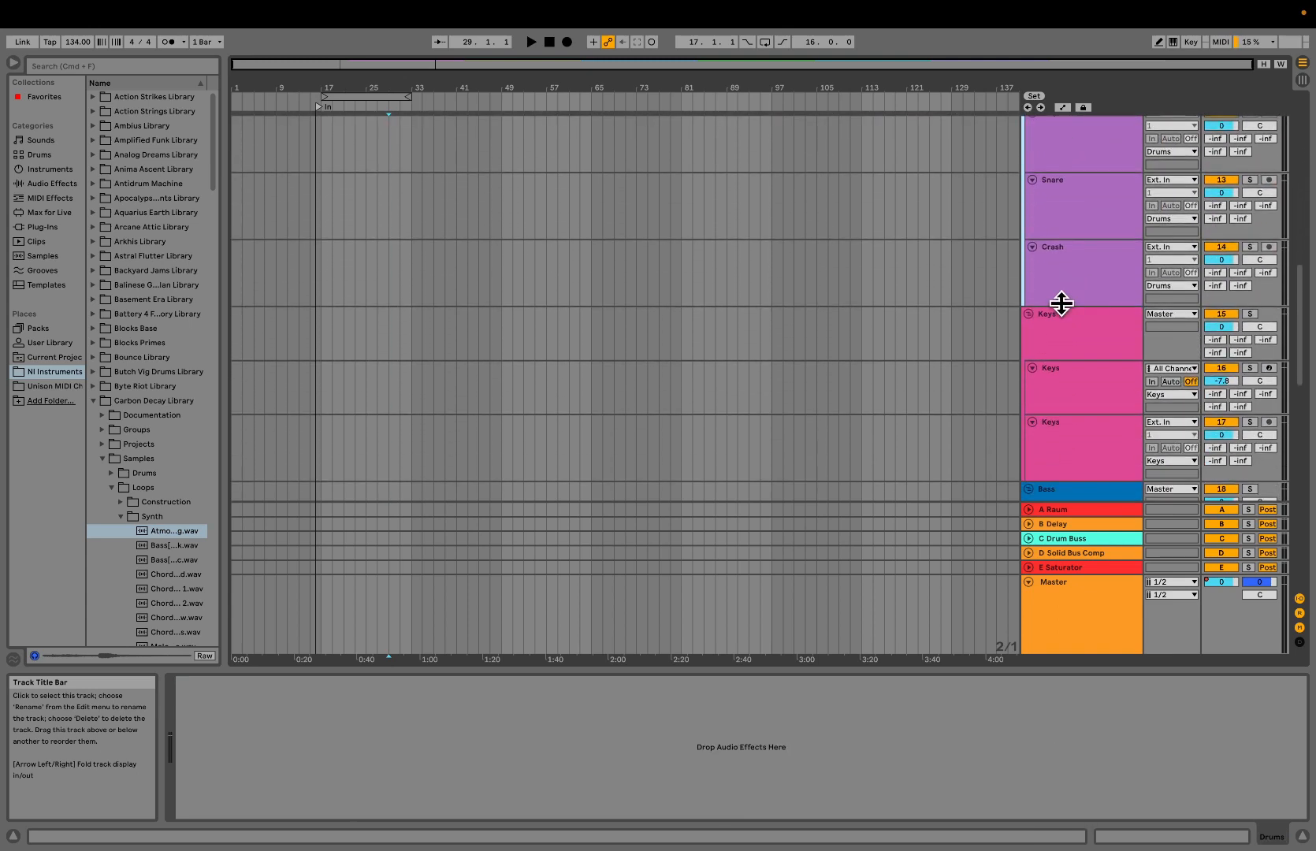
left_click(1094, 286)
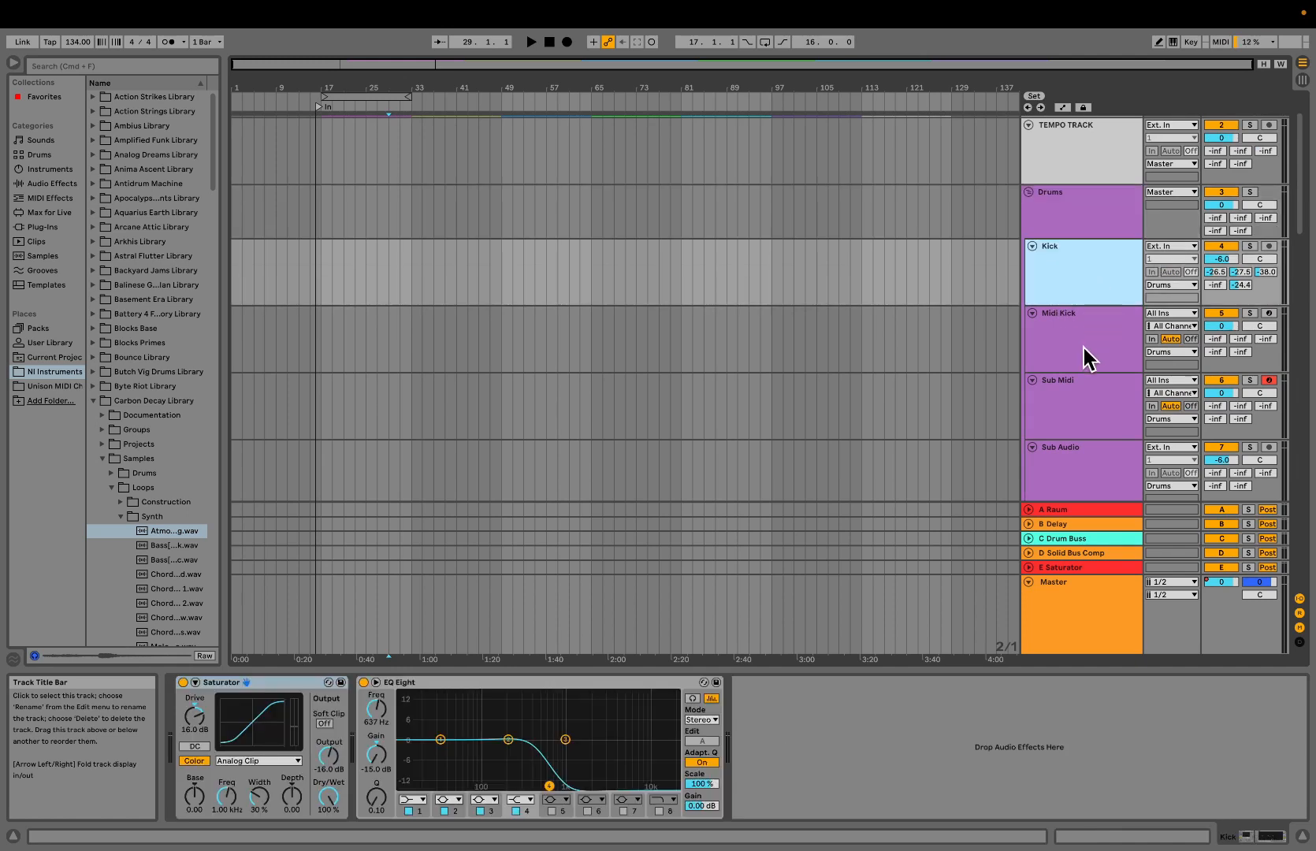
left_click(1081, 346)
left_click(1095, 270)
left_click(1078, 346)
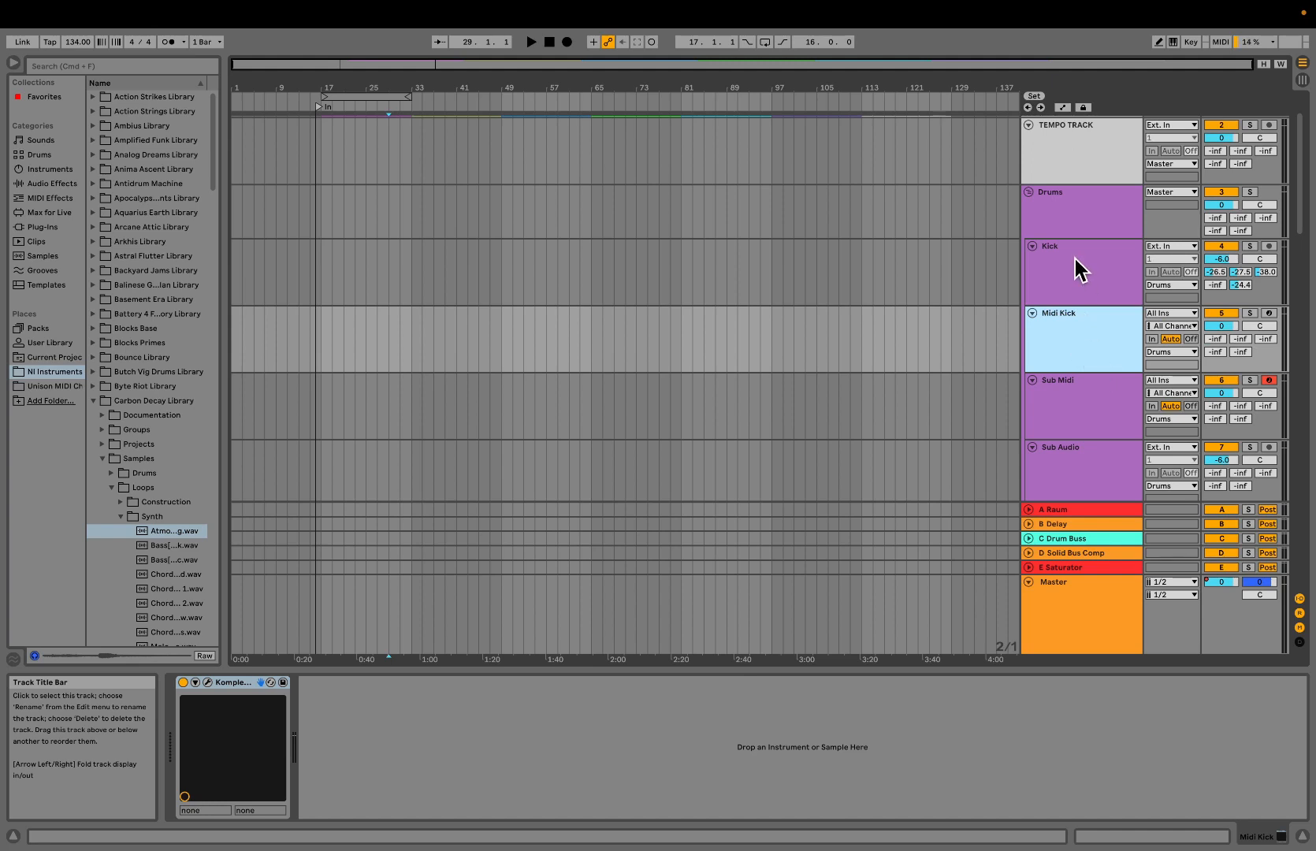
Compare the device chains of the Sub Midi and Sub Audio tracks in the Drums group
scroll(1068, 330, "down", 3)
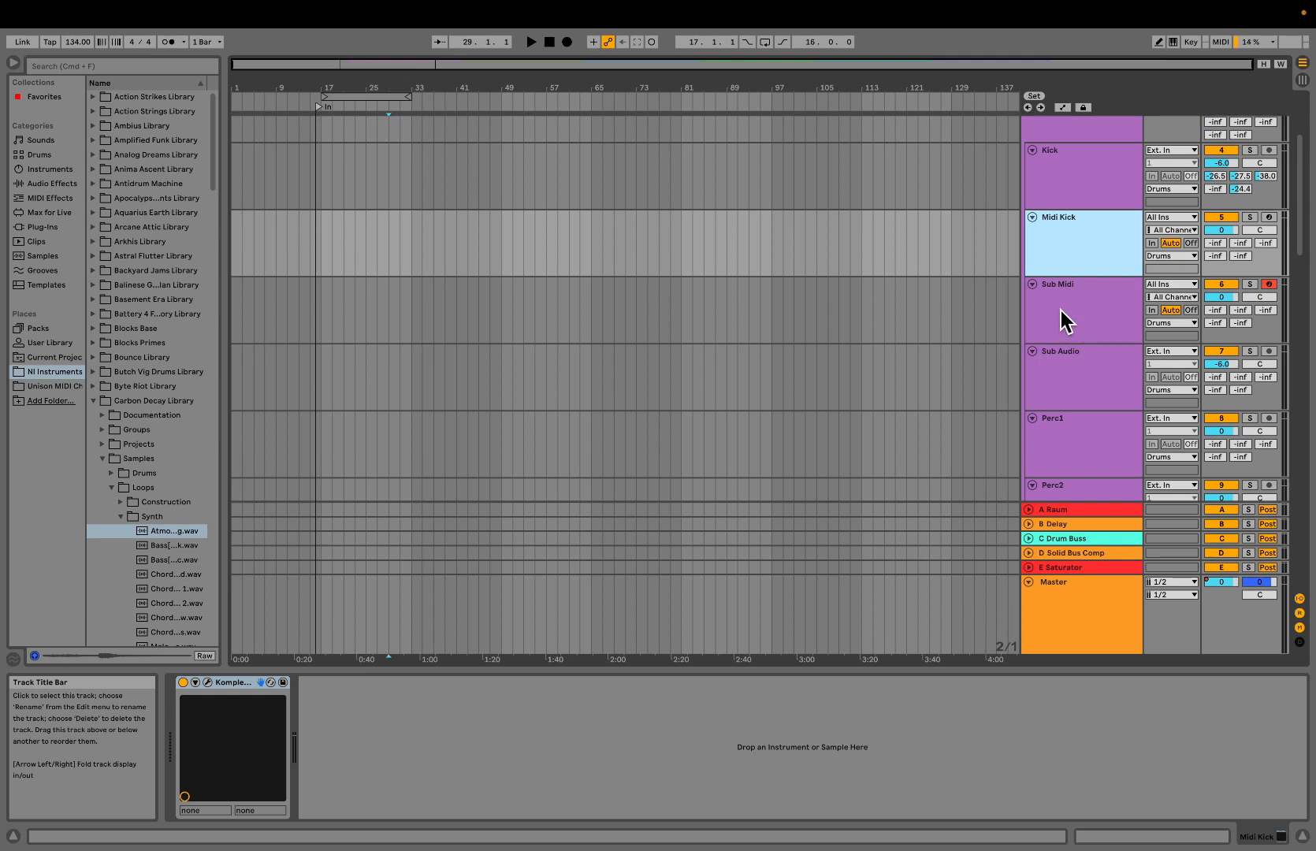
left_click(1067, 321)
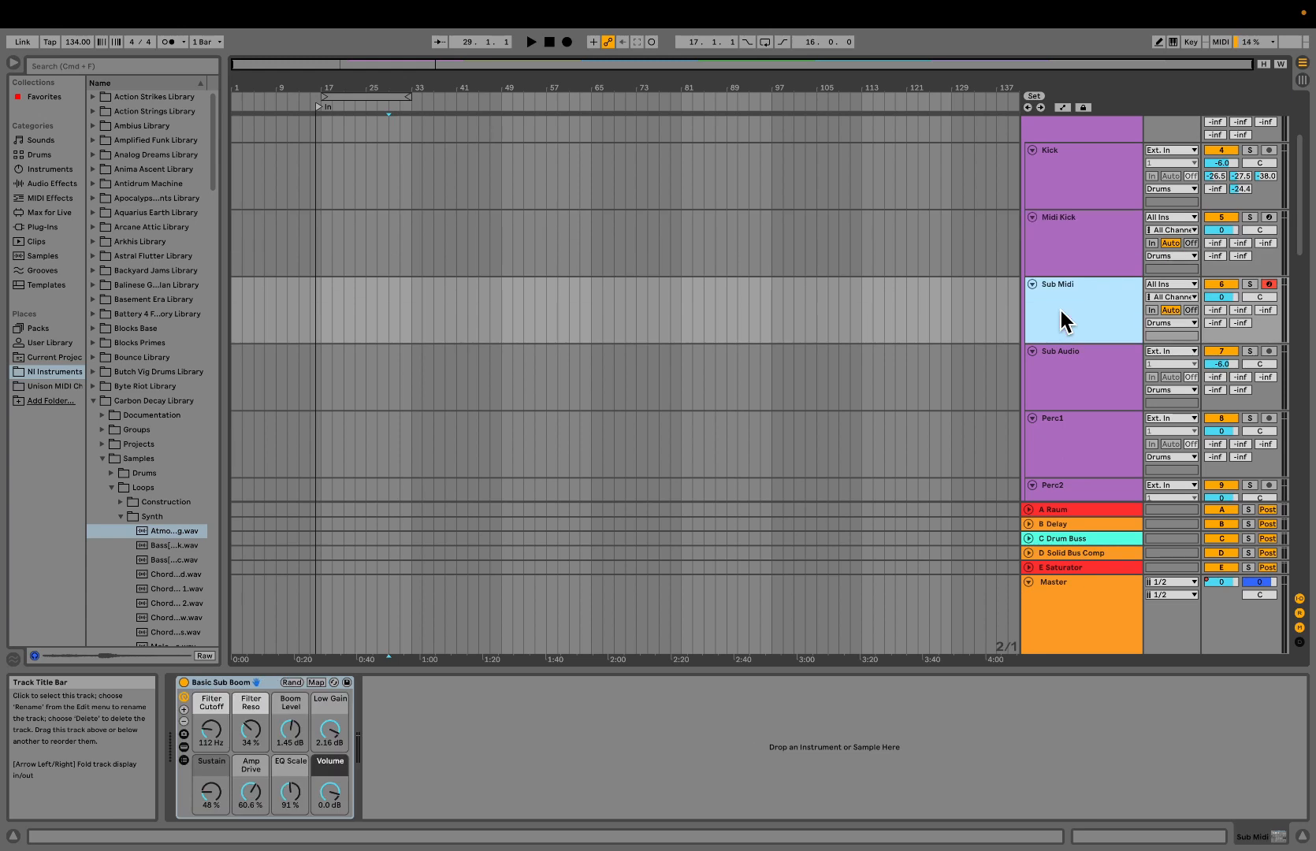
left_click(1076, 395)
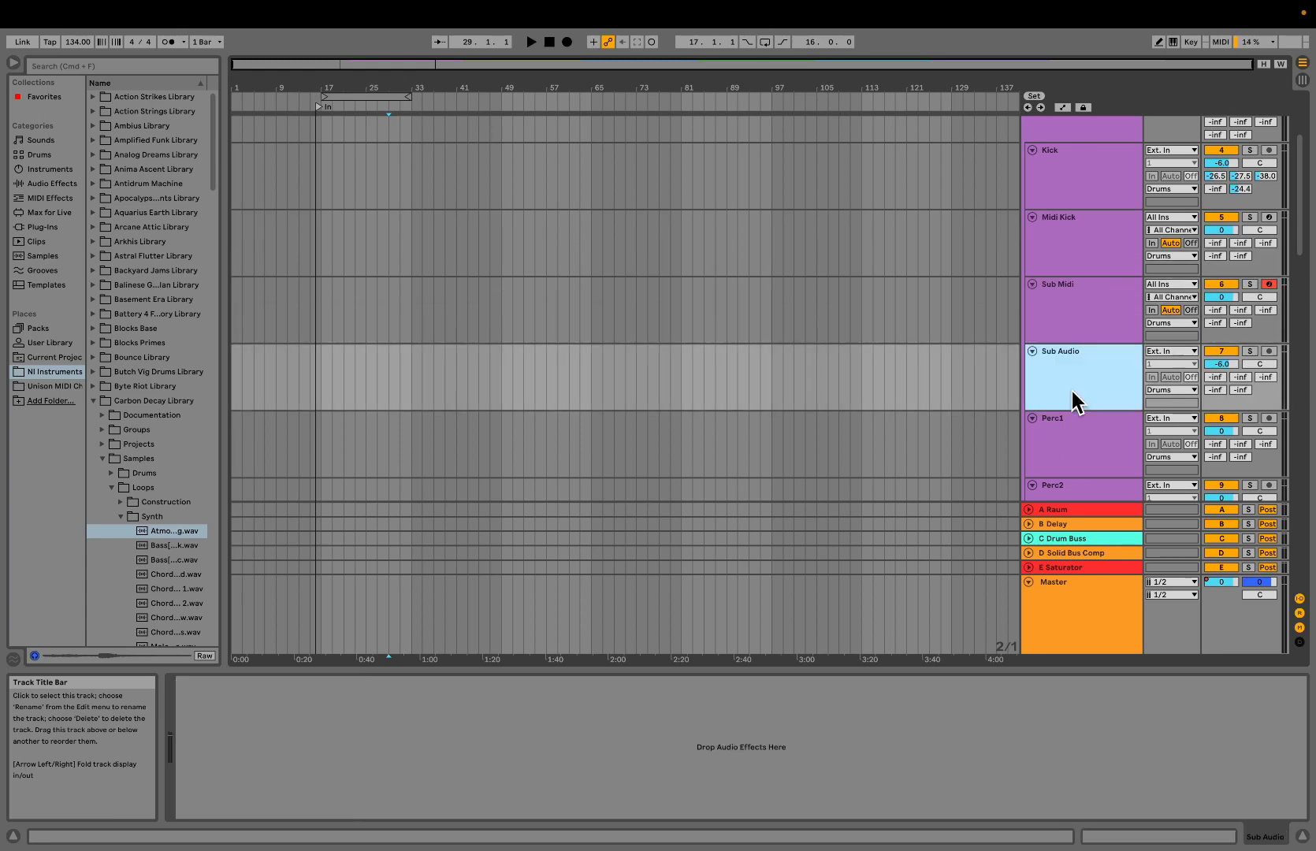
scroll(1071, 391, "down", 2)
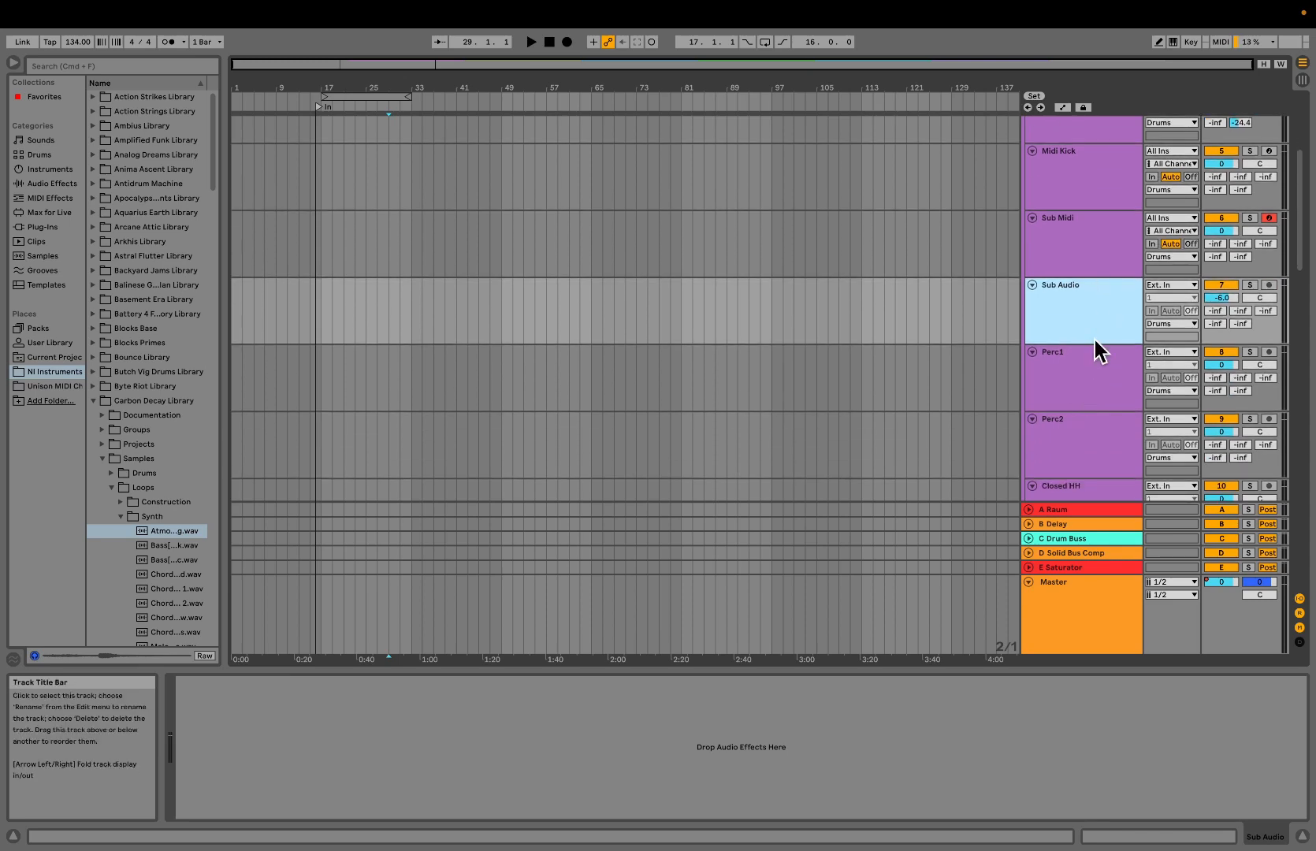
left_click(1087, 373)
left_click(1090, 294)
left_click(1091, 252)
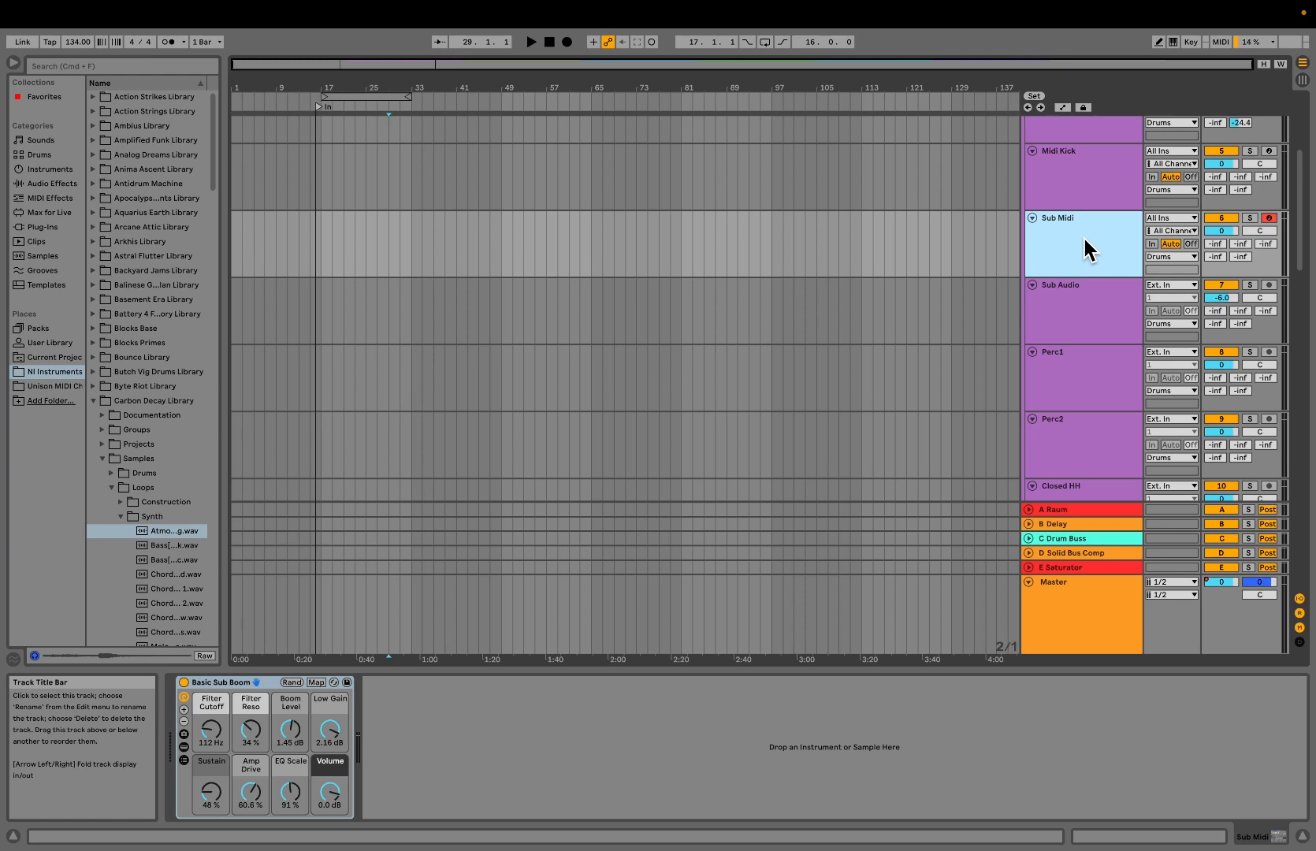
left_click(1061, 306)
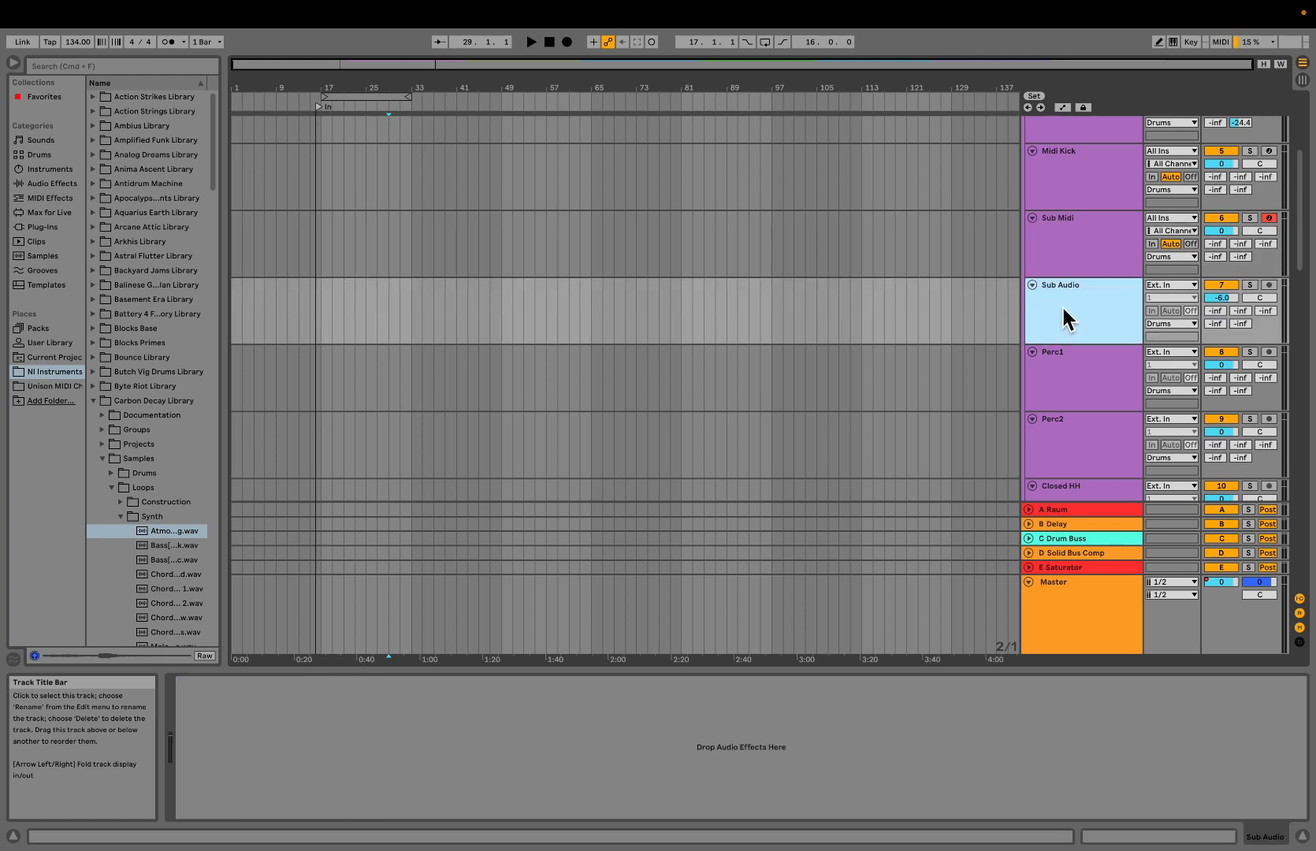
left_click(1069, 252)
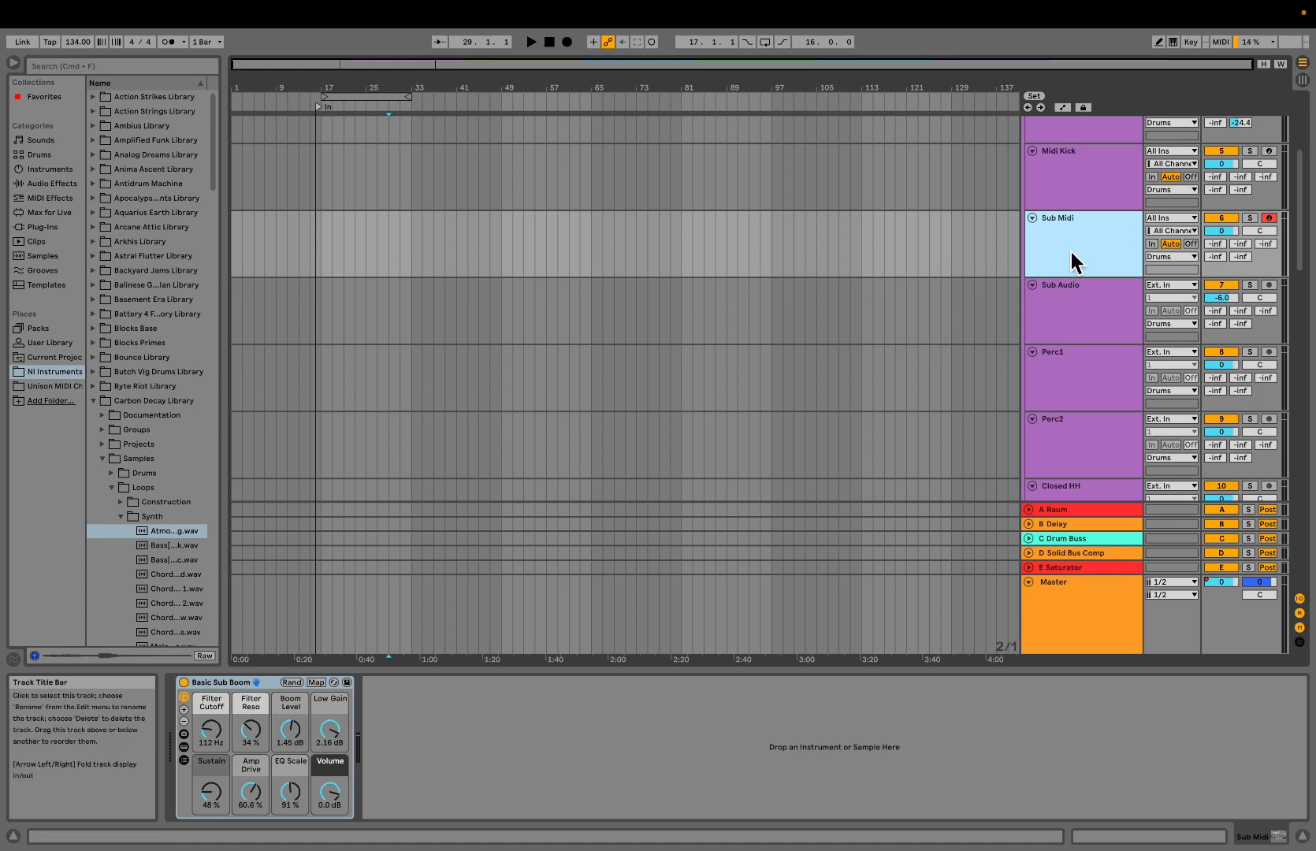
Review the remaining drum tracks and inspect the Keys group with its MIDI and audio tracks
scroll(1070, 311, "down", 1)
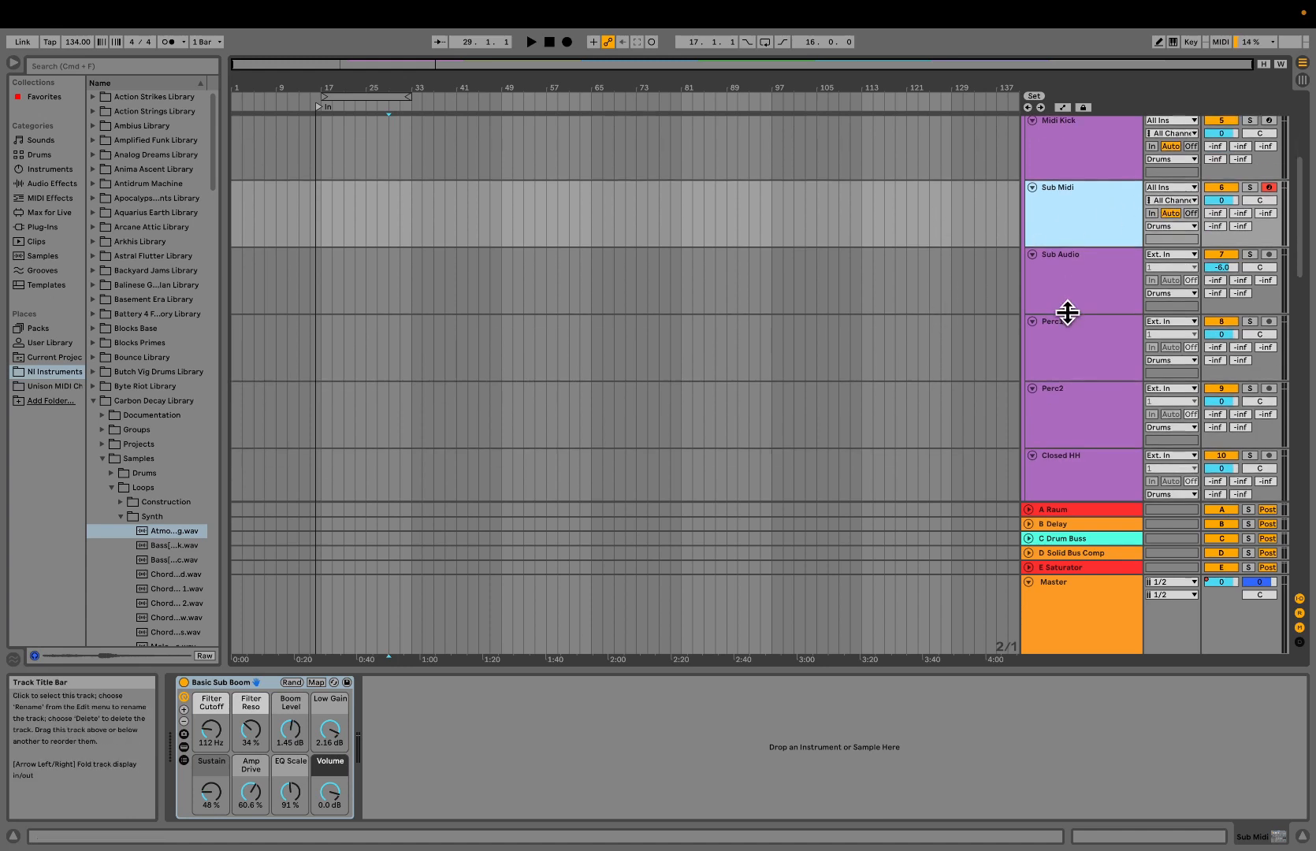
scroll(1069, 313, "down", 2)
scroll(1069, 313, "down", 9)
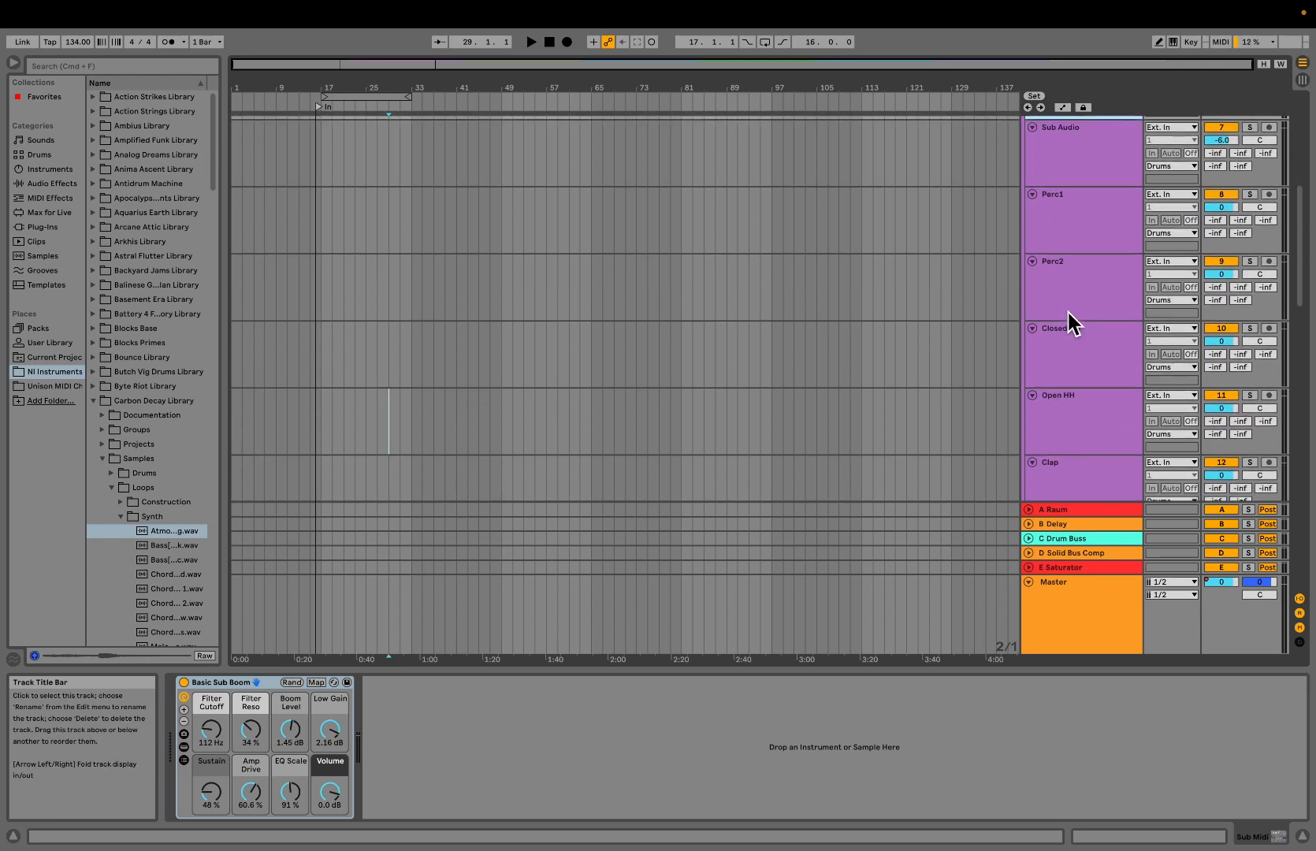
scroll(1069, 313, "down", 4)
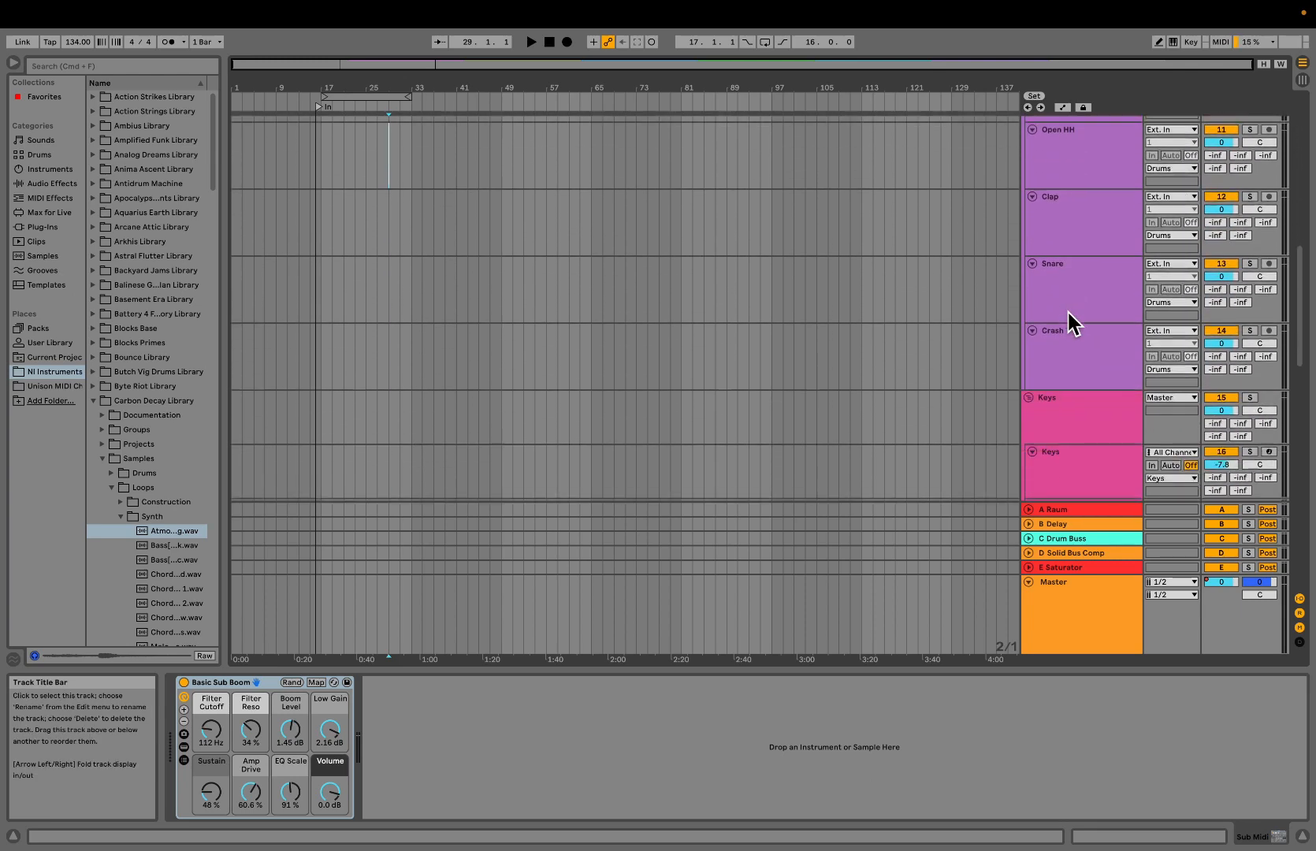
left_click(1090, 305)
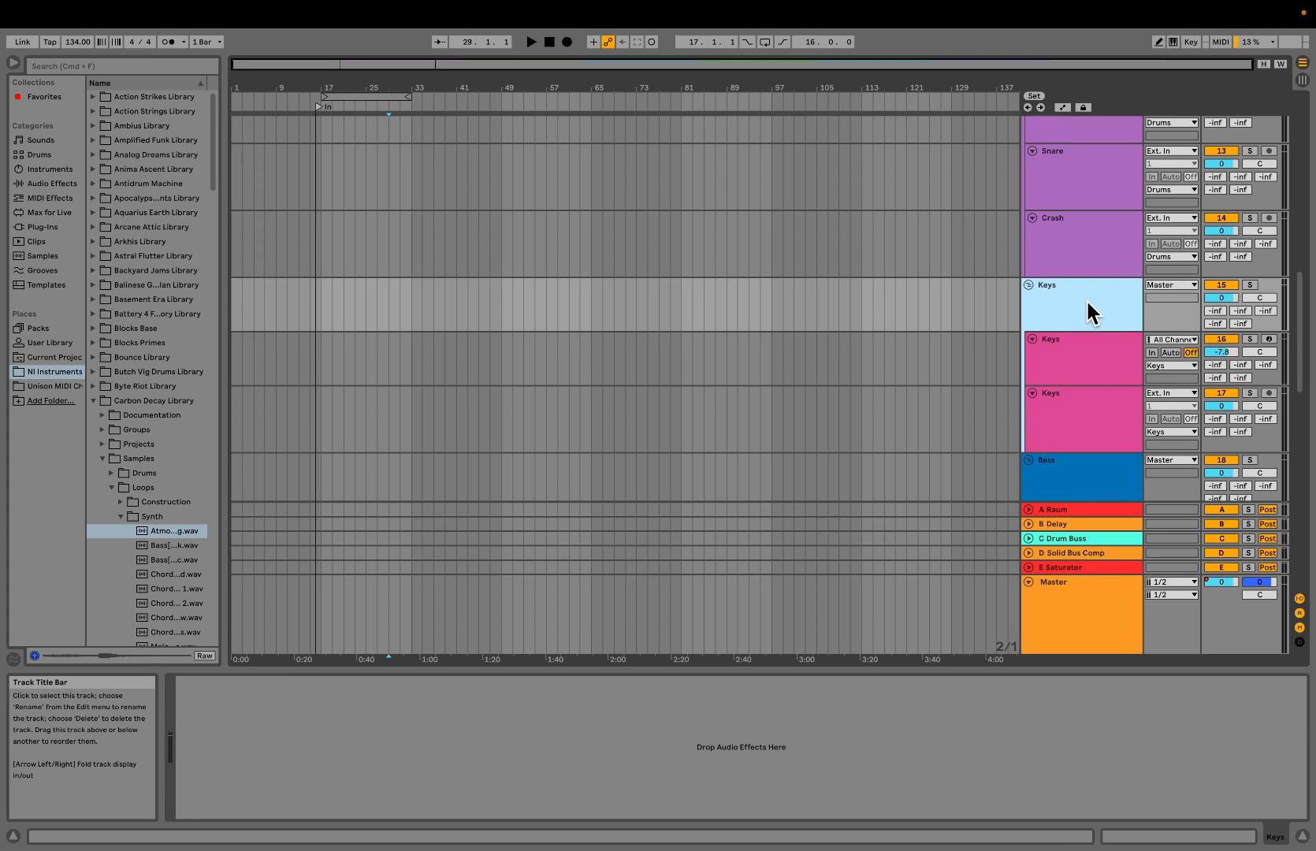
left_click(1083, 355)
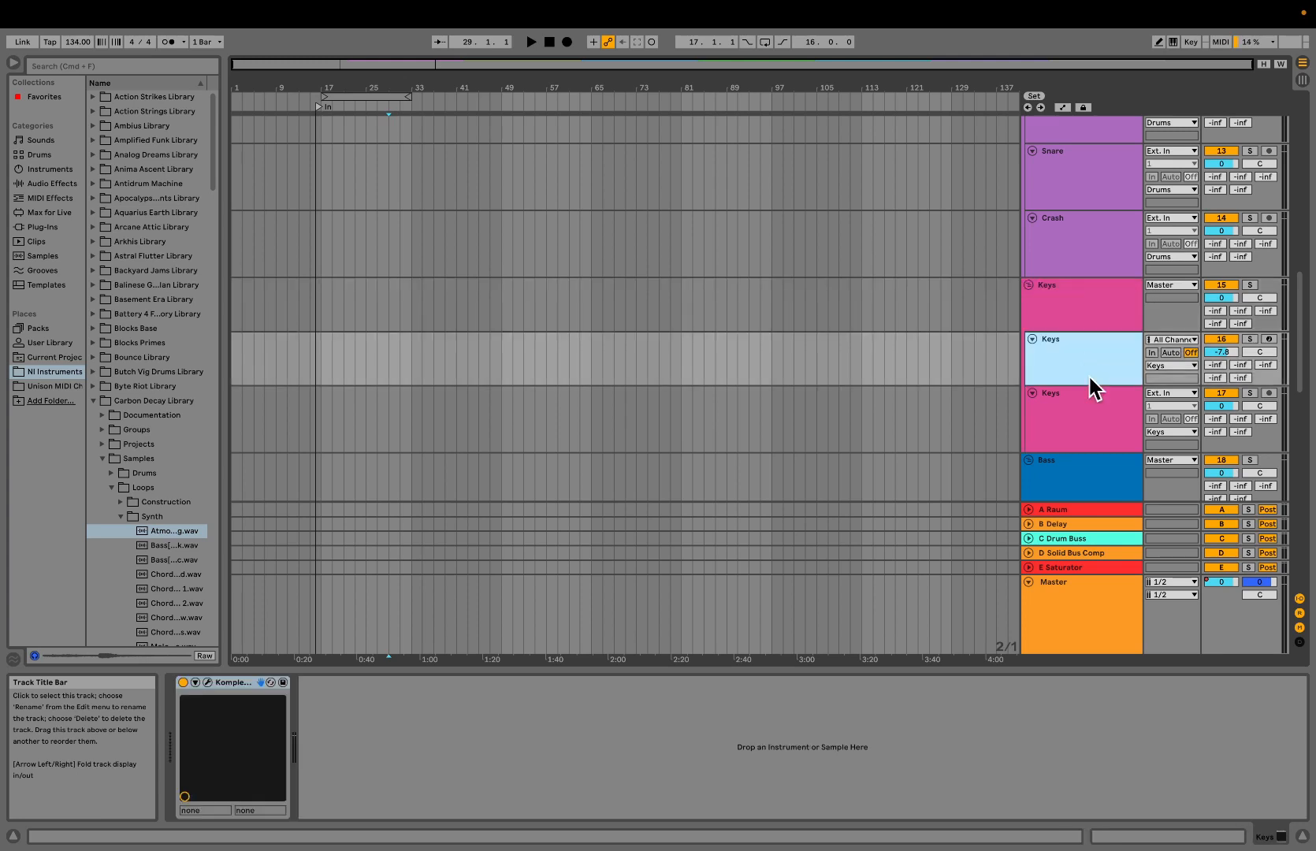
left_click(1104, 403)
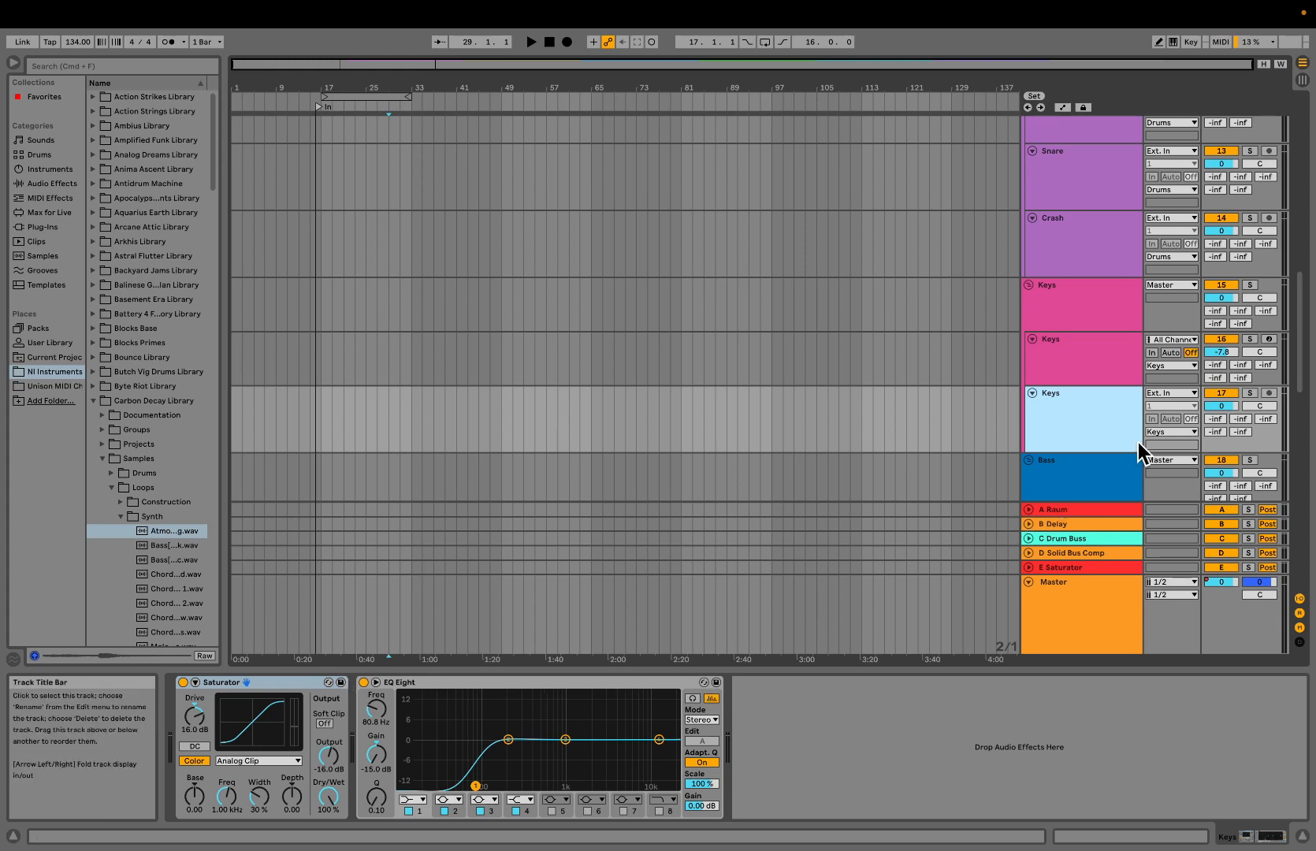
Look through the Bass, Synth1, Atmosphere and Synth2 groups, then return to the GUIDE TRACK
scroll(1138, 442, "down", 2)
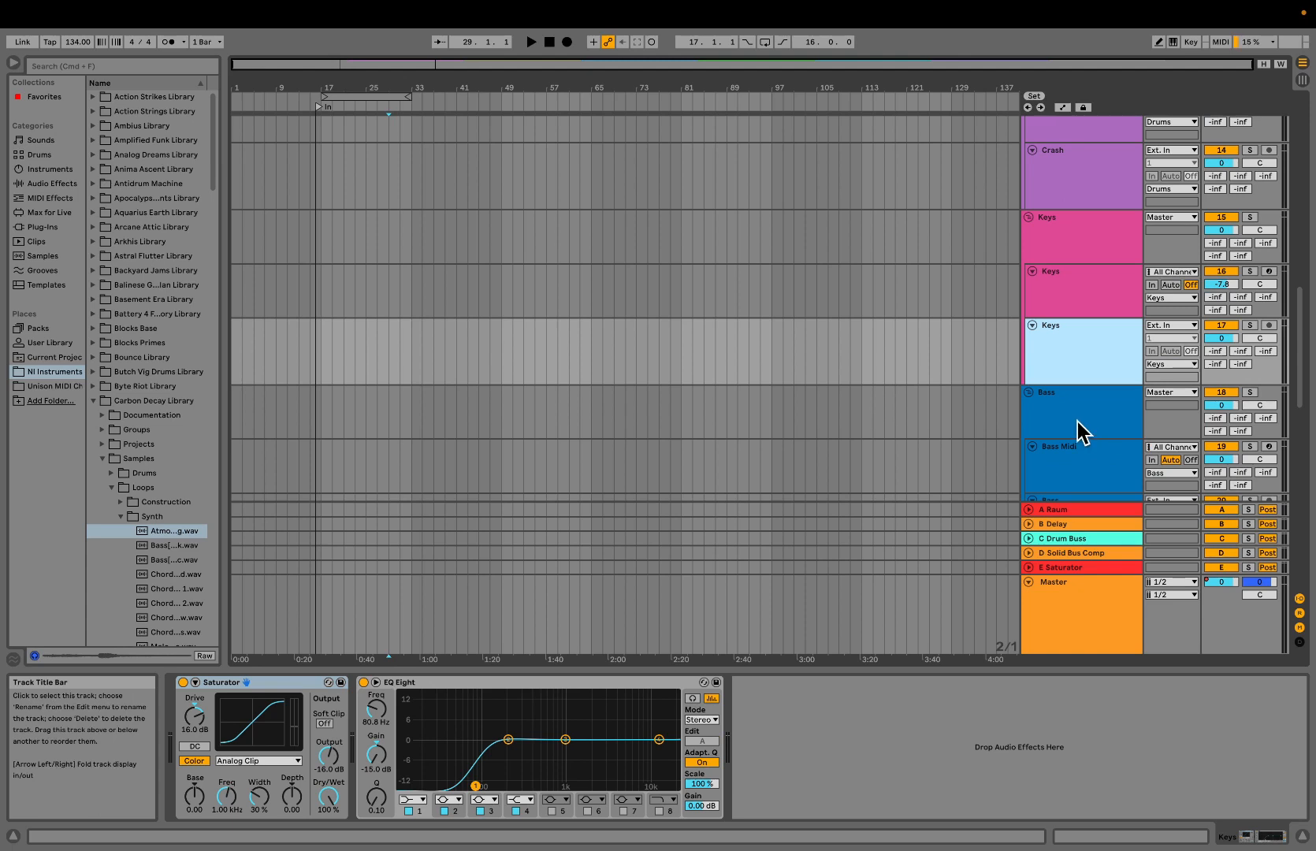
scroll(1077, 421, "down", 2)
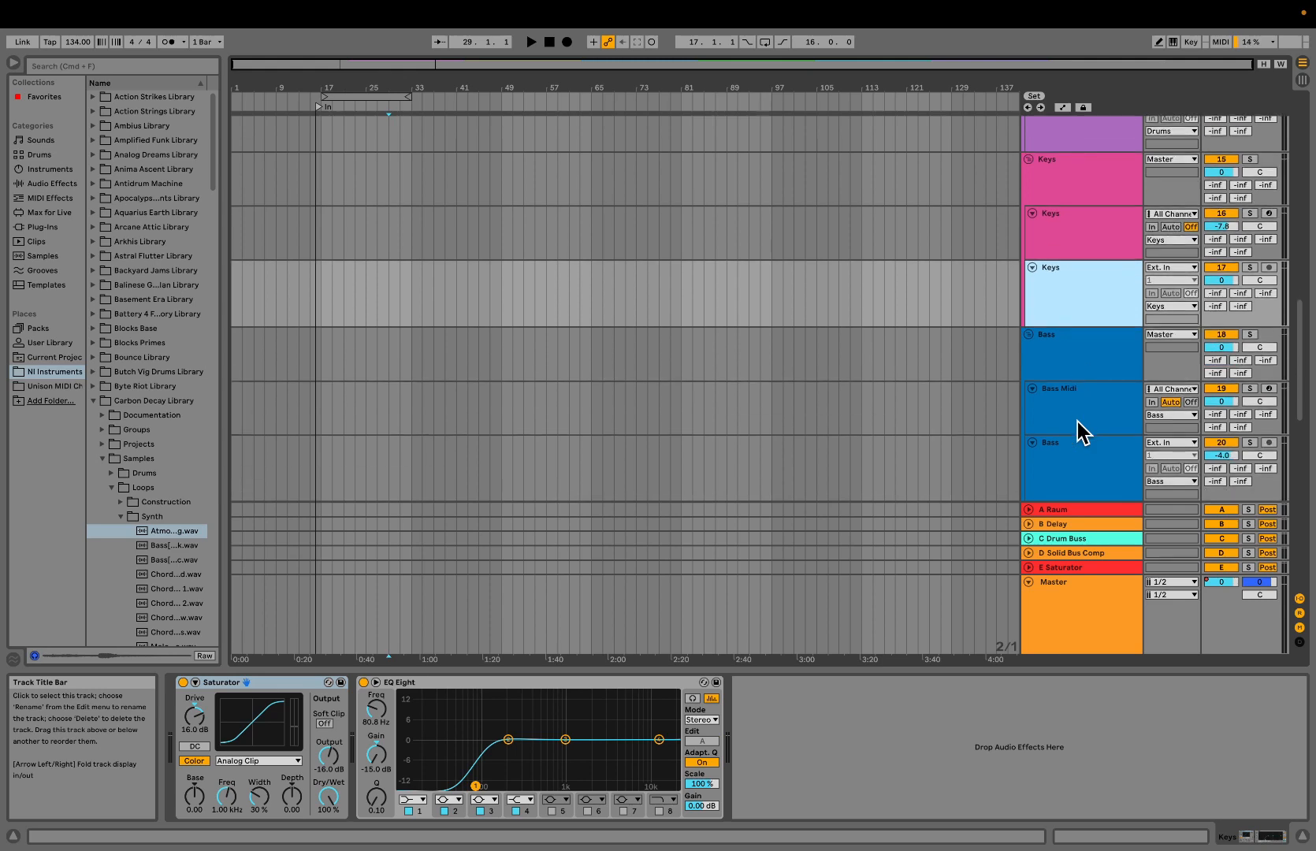
scroll(1077, 422, "down", 2)
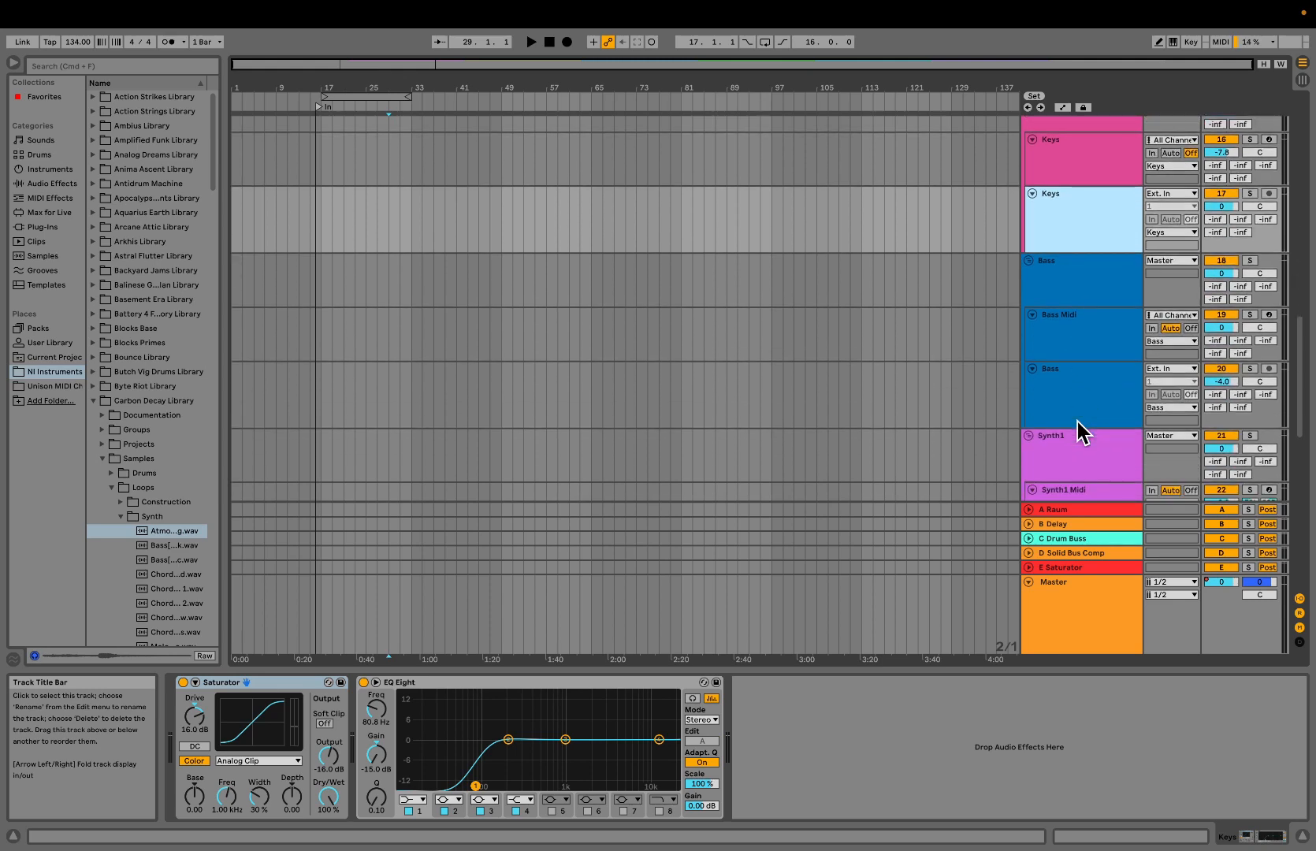
scroll(1077, 421, "down", 3)
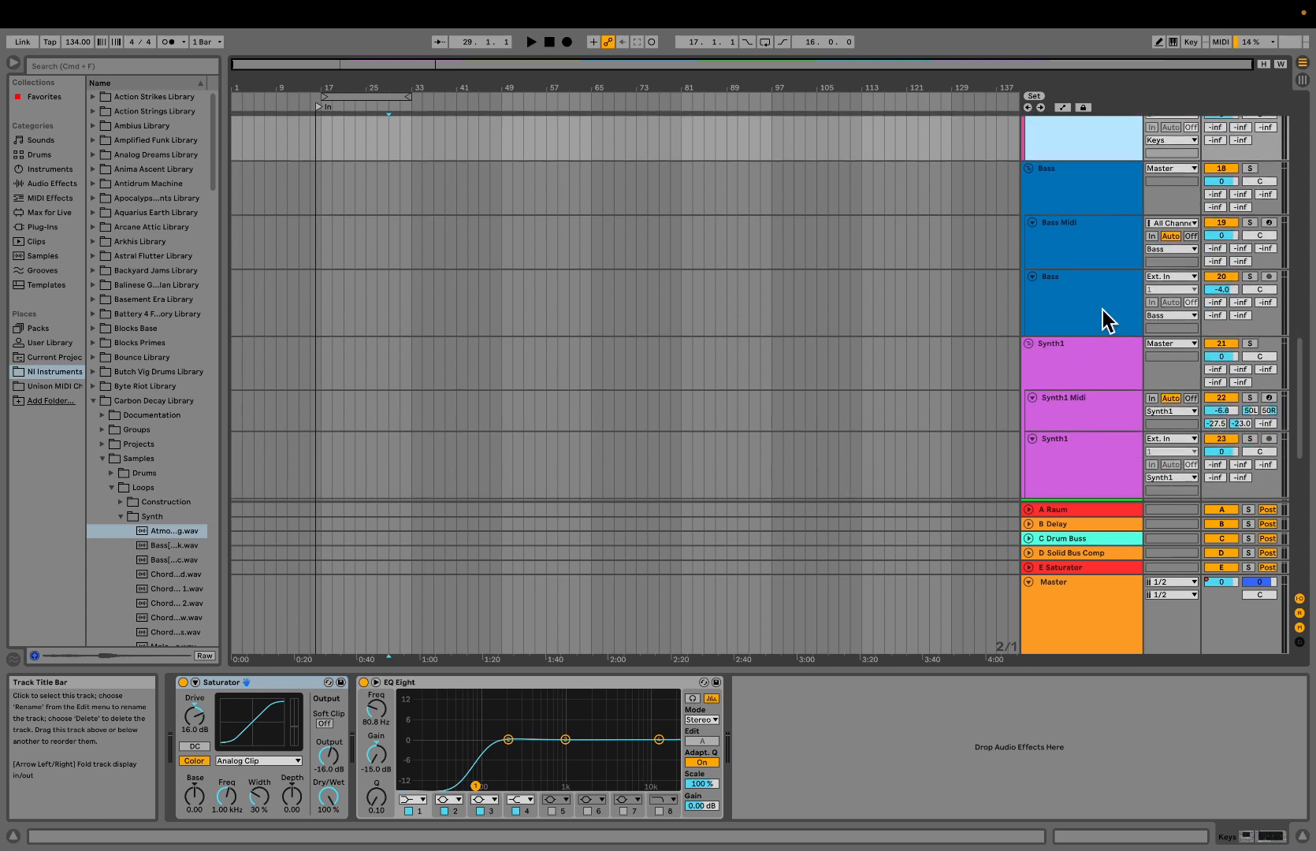
scroll(1107, 322, "down", 5)
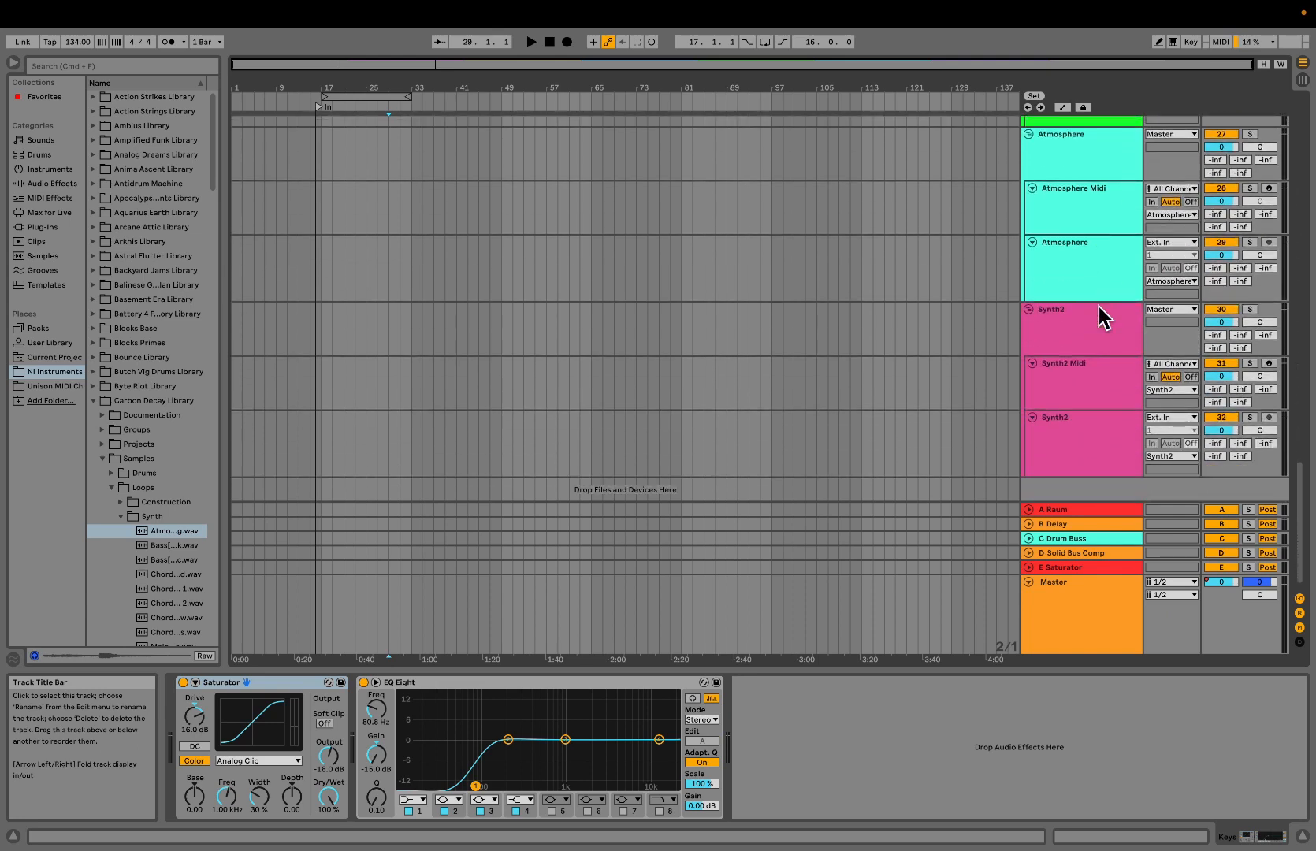
scroll(1100, 306, "up", 12)
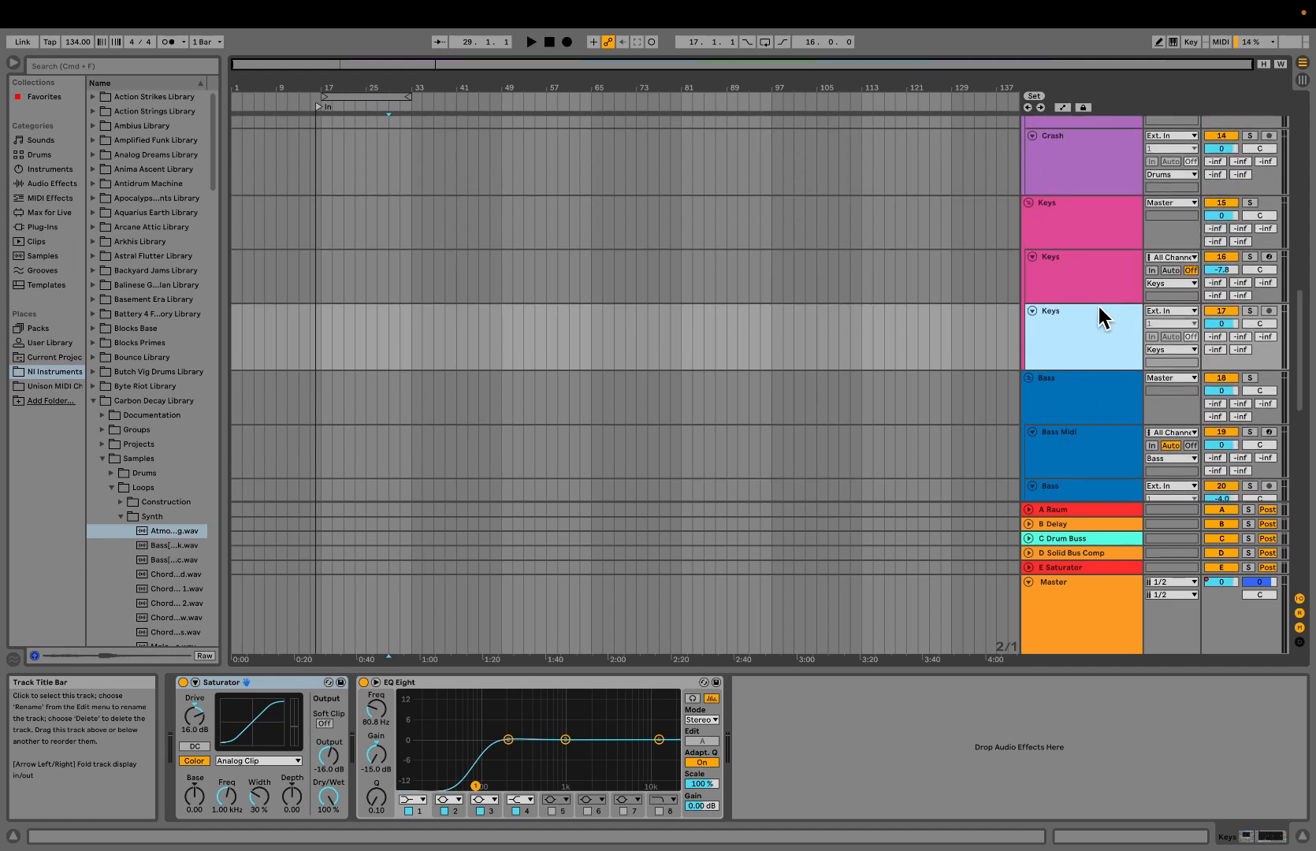
scroll(1091, 262, "up", 2)
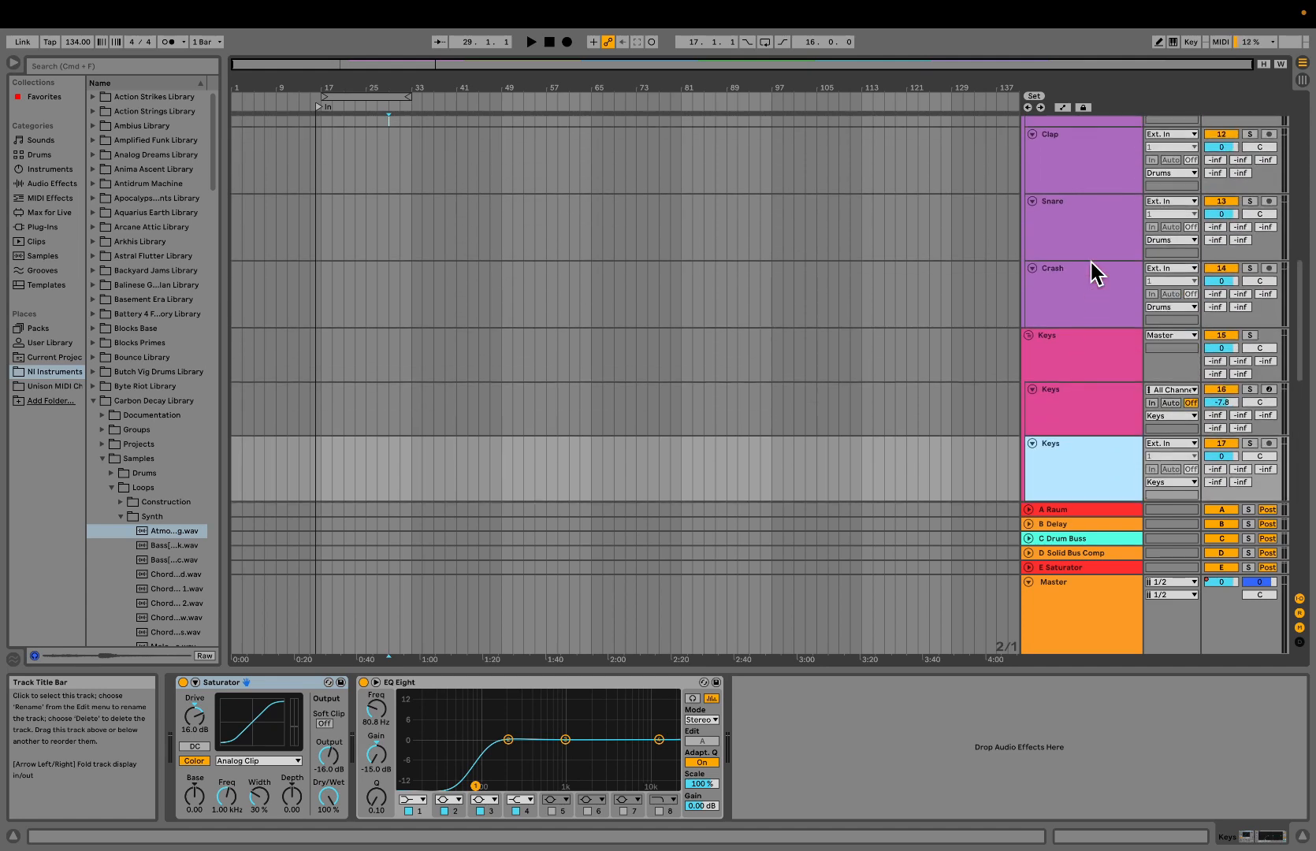
scroll(1092, 263, "up", 6)
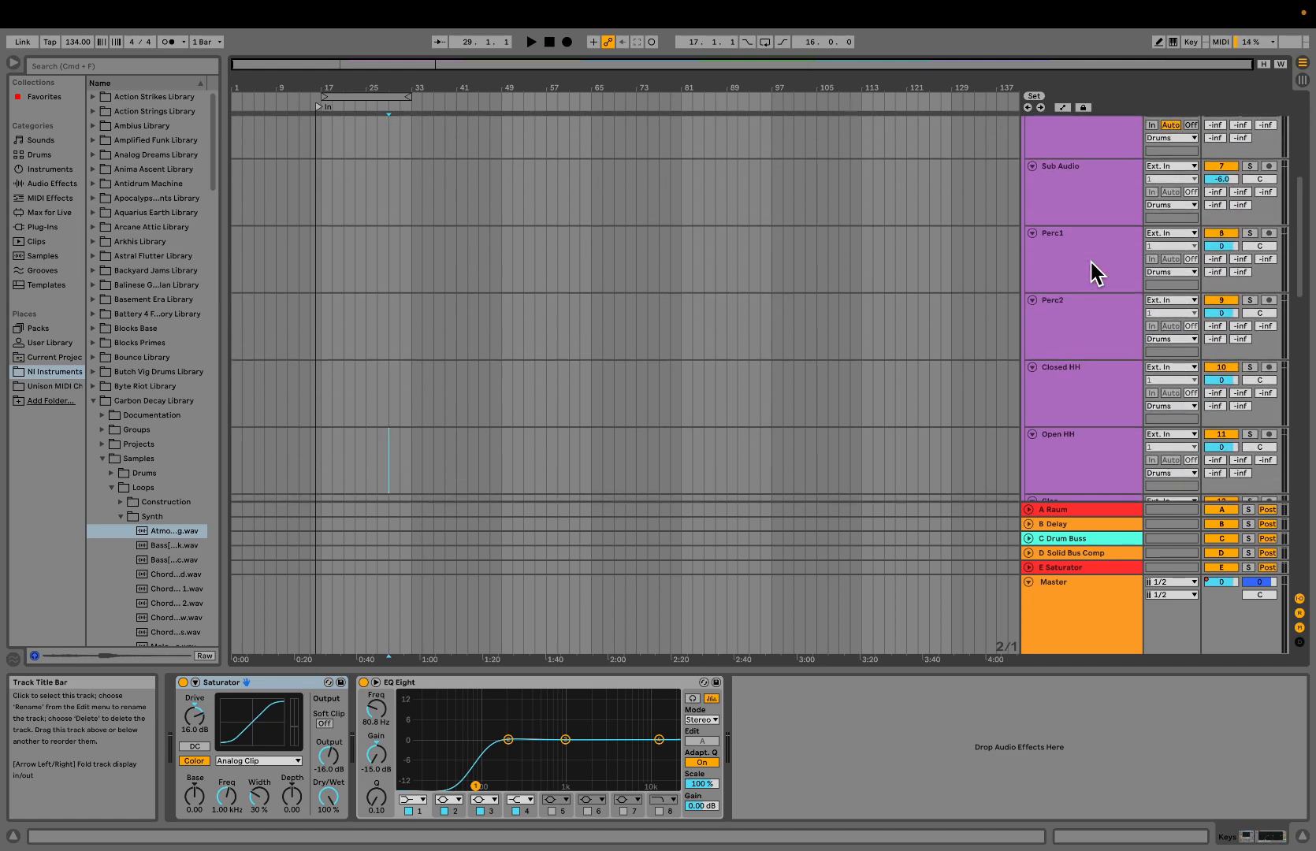
scroll(1092, 262, "up", 4)
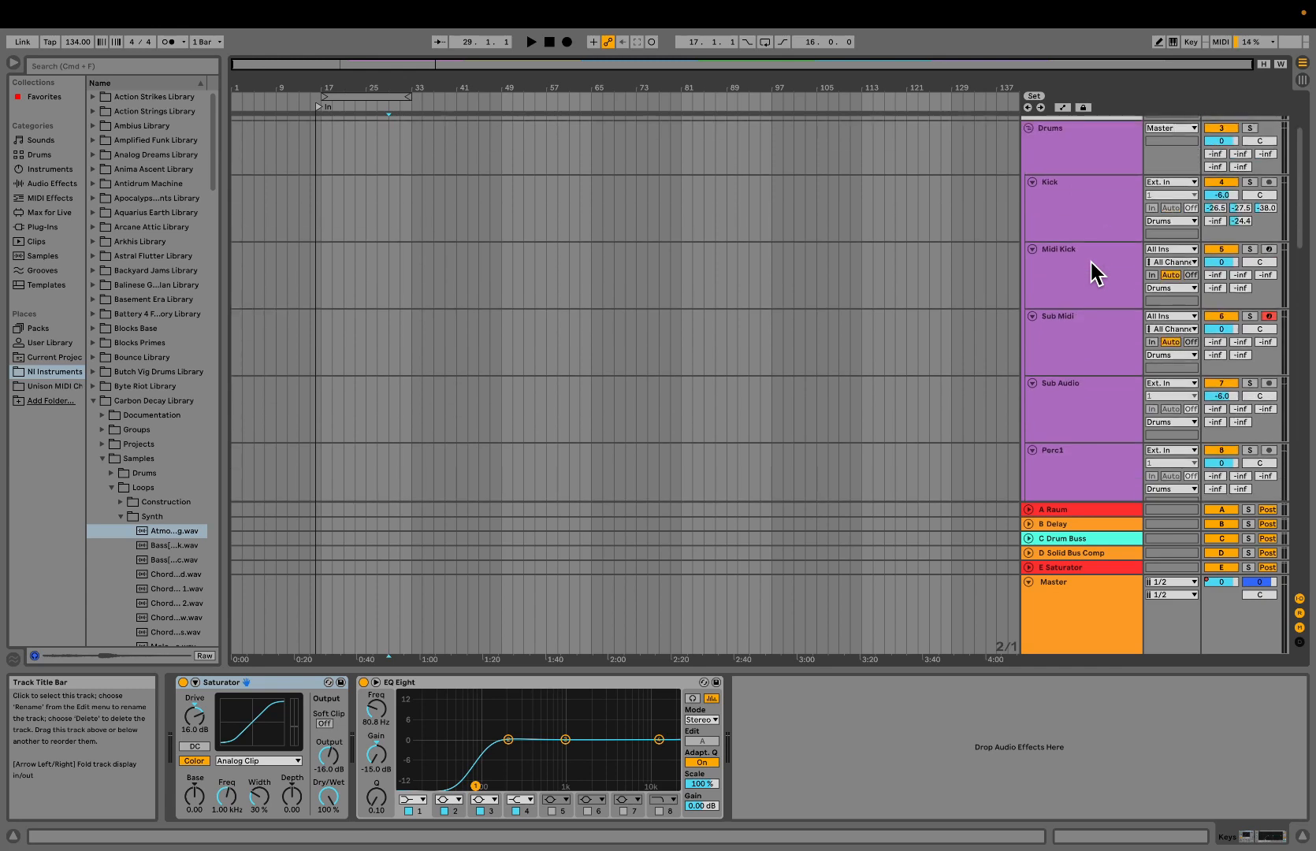
scroll(1092, 262, "up", 2)
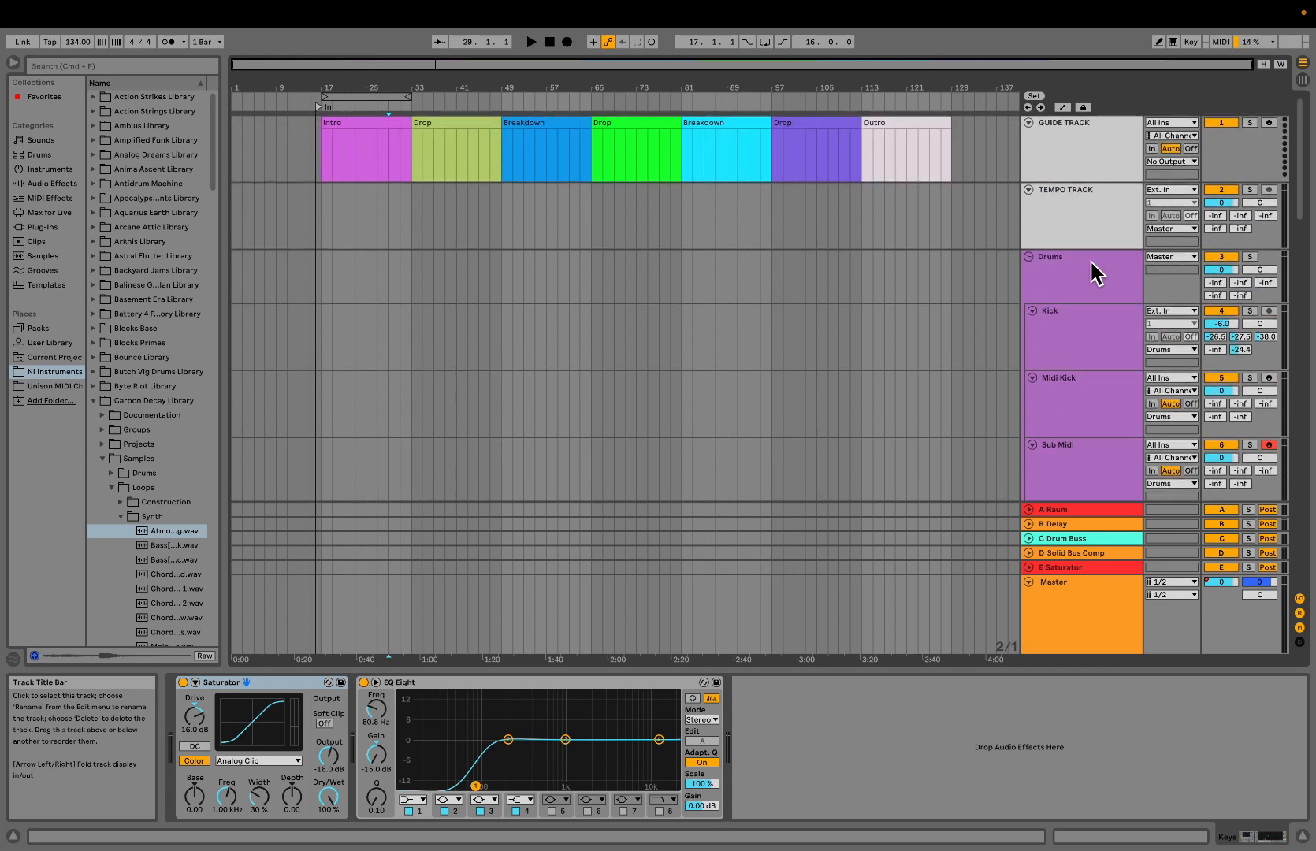
Examine the Raum reverb on return track A Raum in its plug-in window, then close the window
scroll(1093, 262, "down", 20)
scroll(1090, 259, "down", 4)
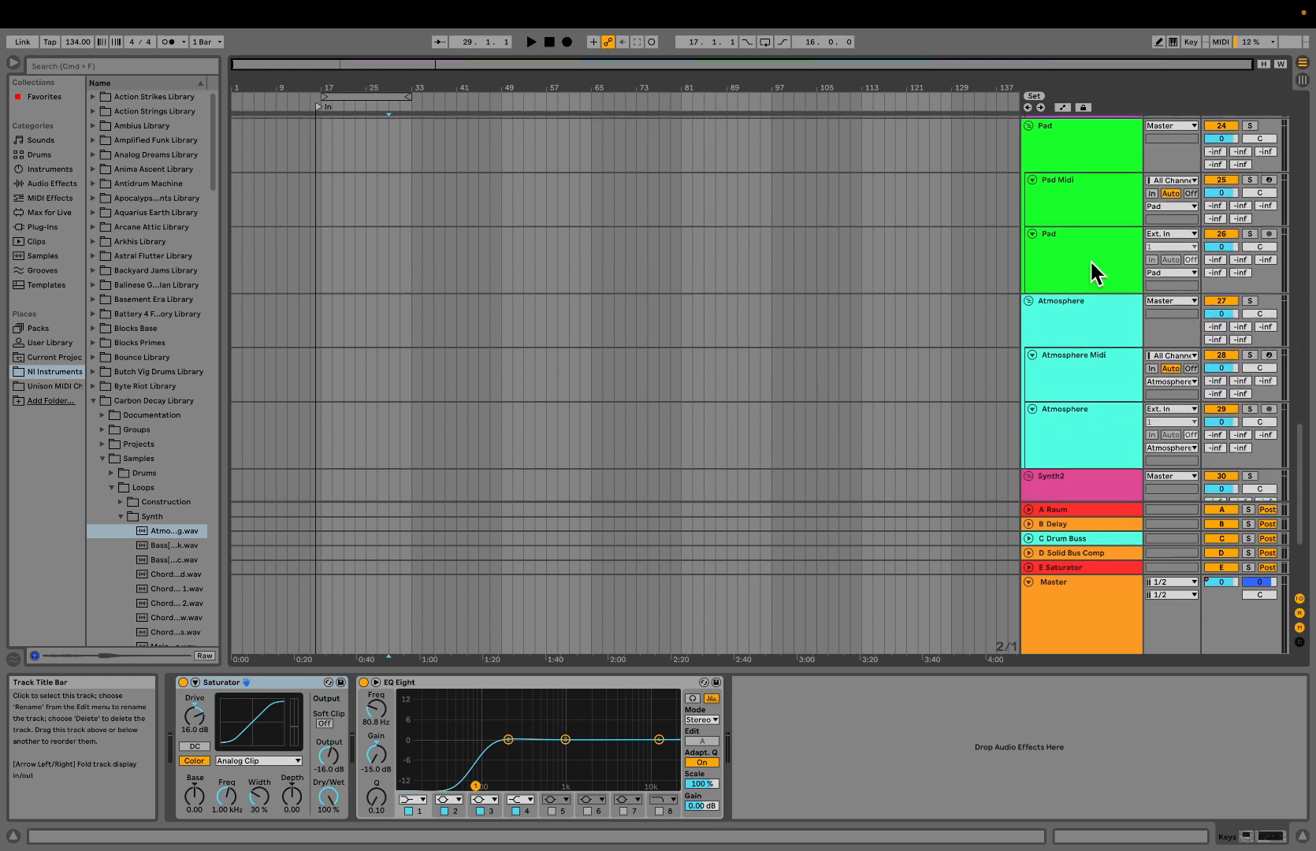
scroll(1090, 274, "down", 3)
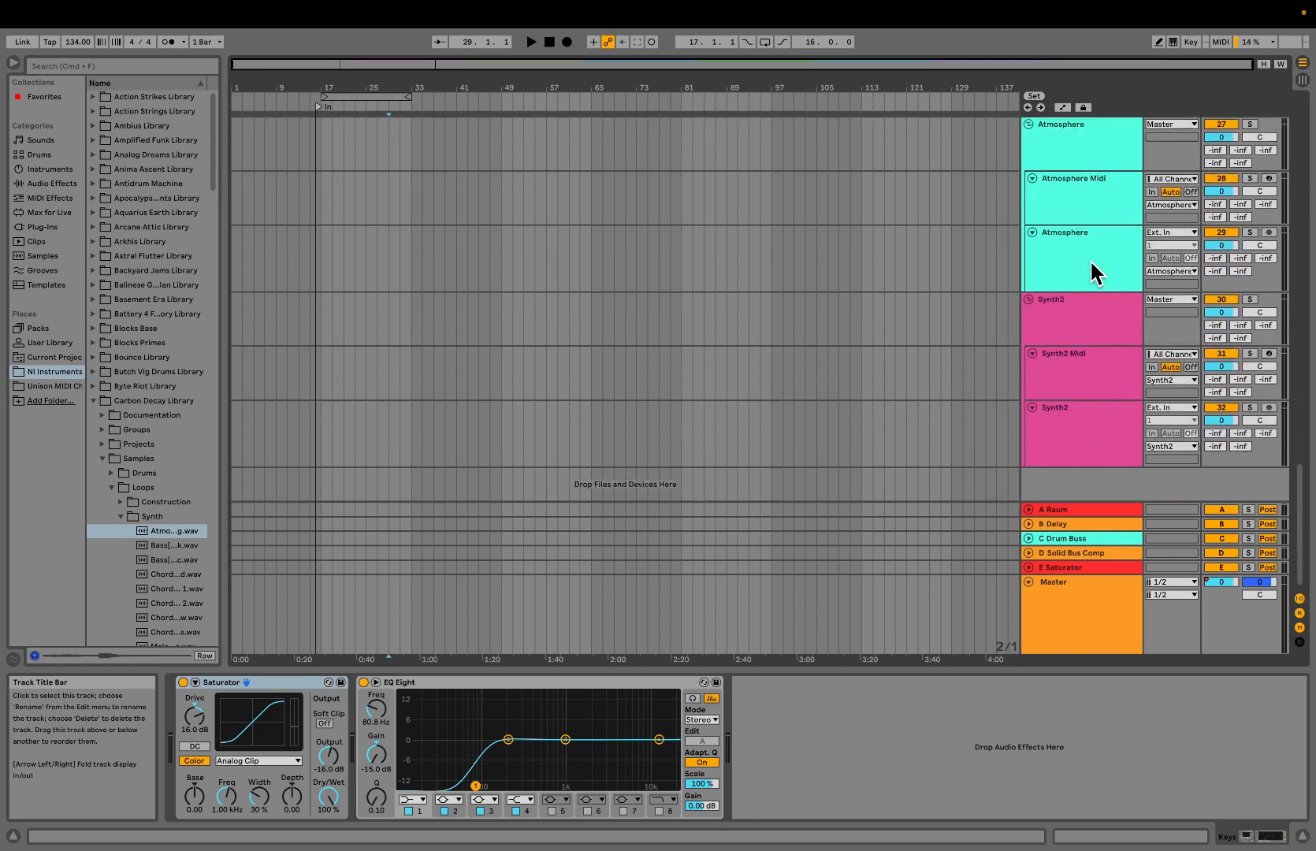
left_click(1092, 514)
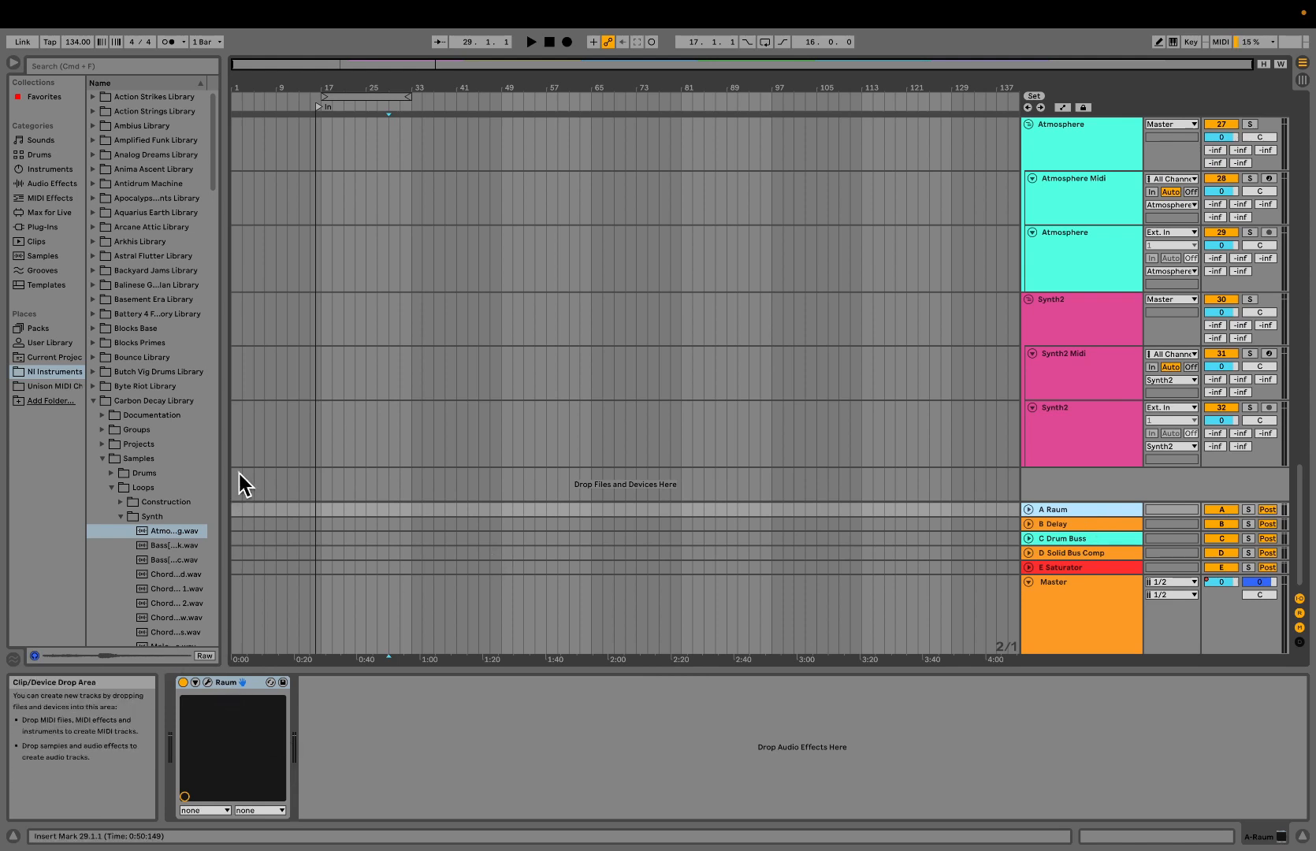
left_click_drag(233, 479, 394, 552)
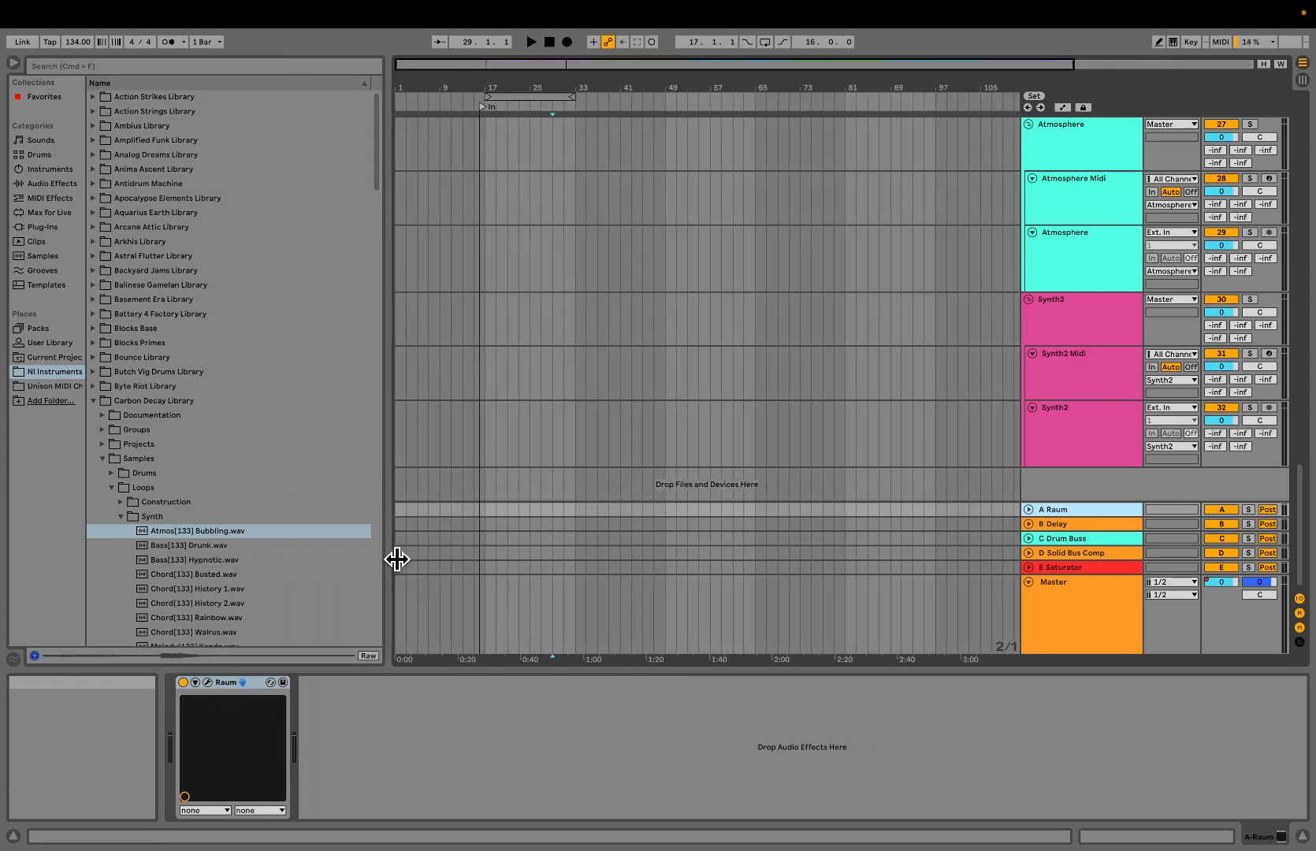
left_click(112, 488)
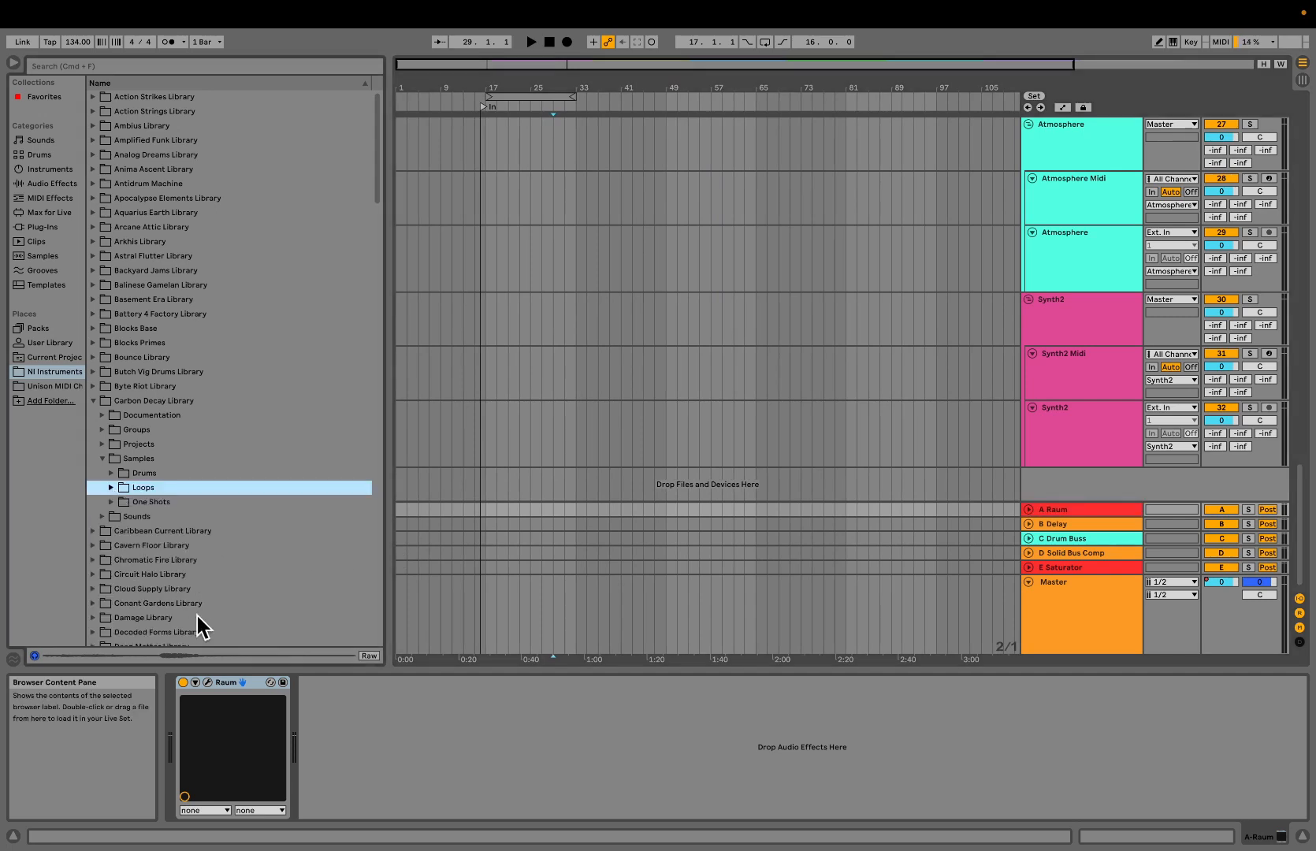
left_click(207, 683)
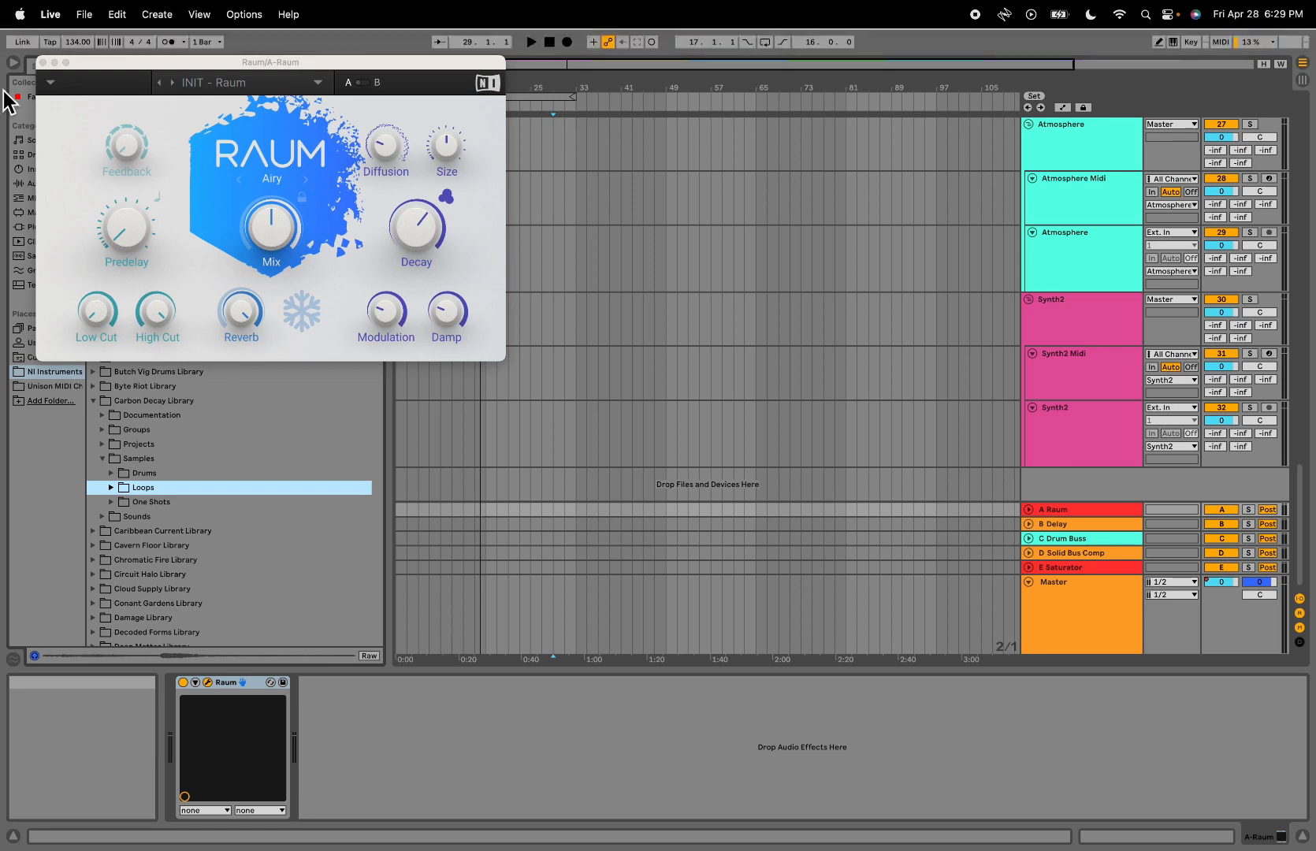
left_click(42, 62)
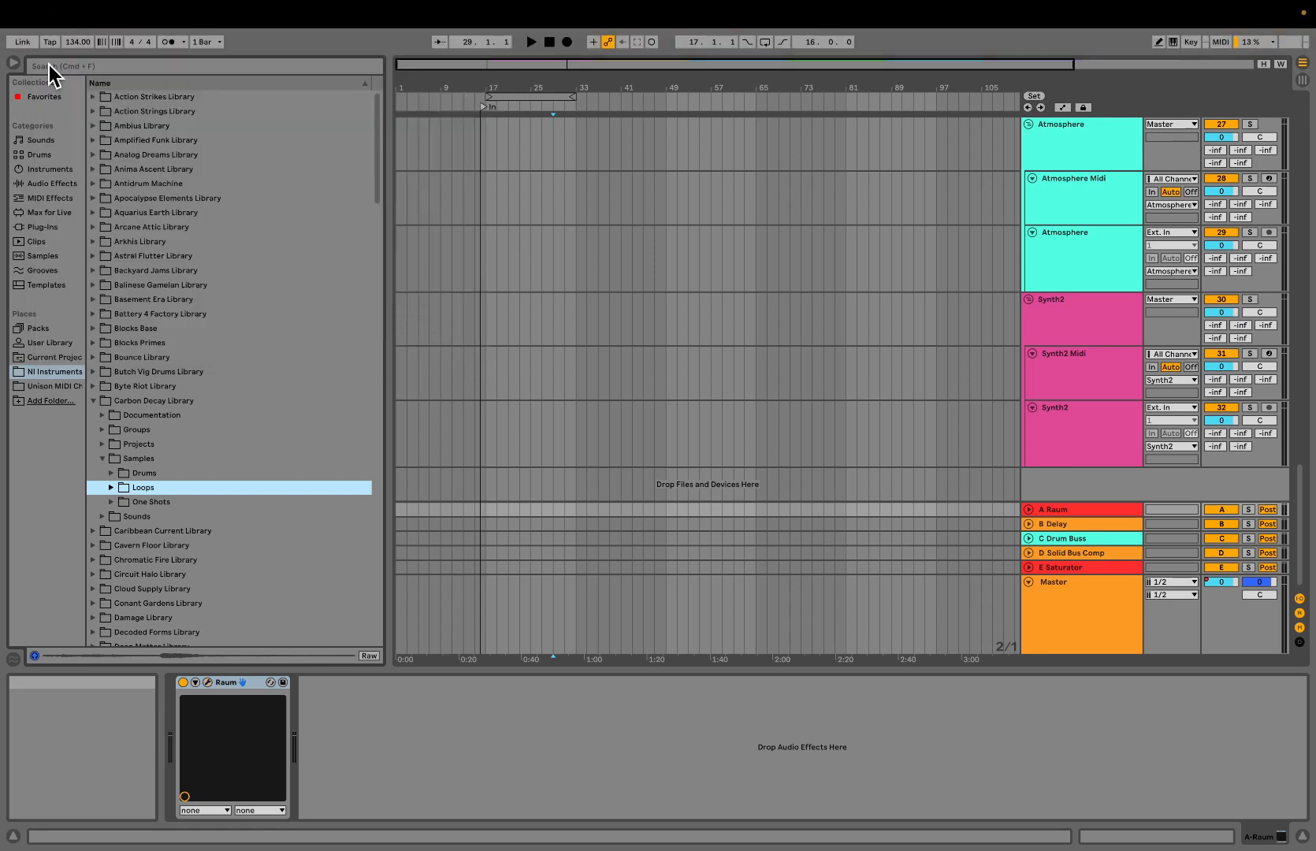
Examine the Replika delay settings on return track B Delay, then close the plug-in window
left_click(1096, 528)
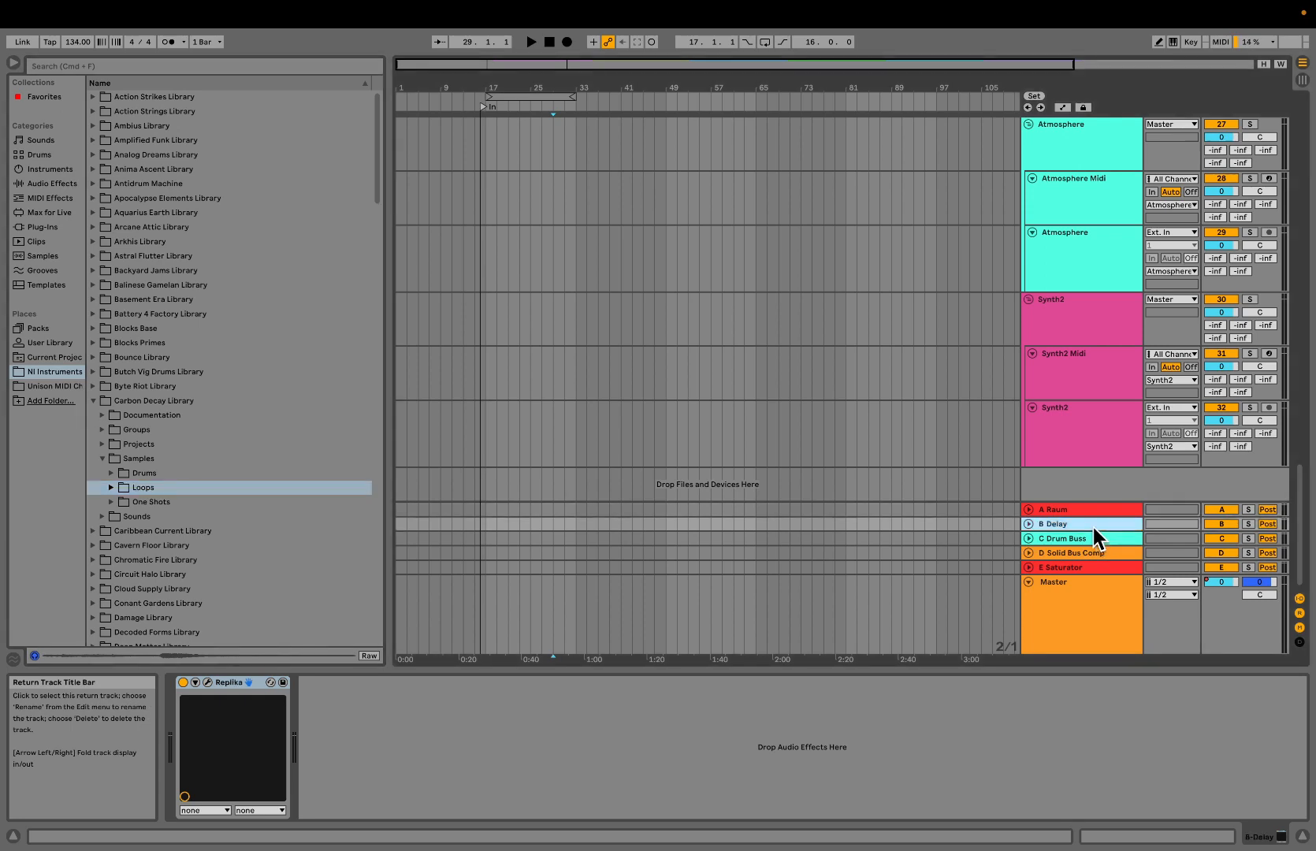
left_click(209, 683)
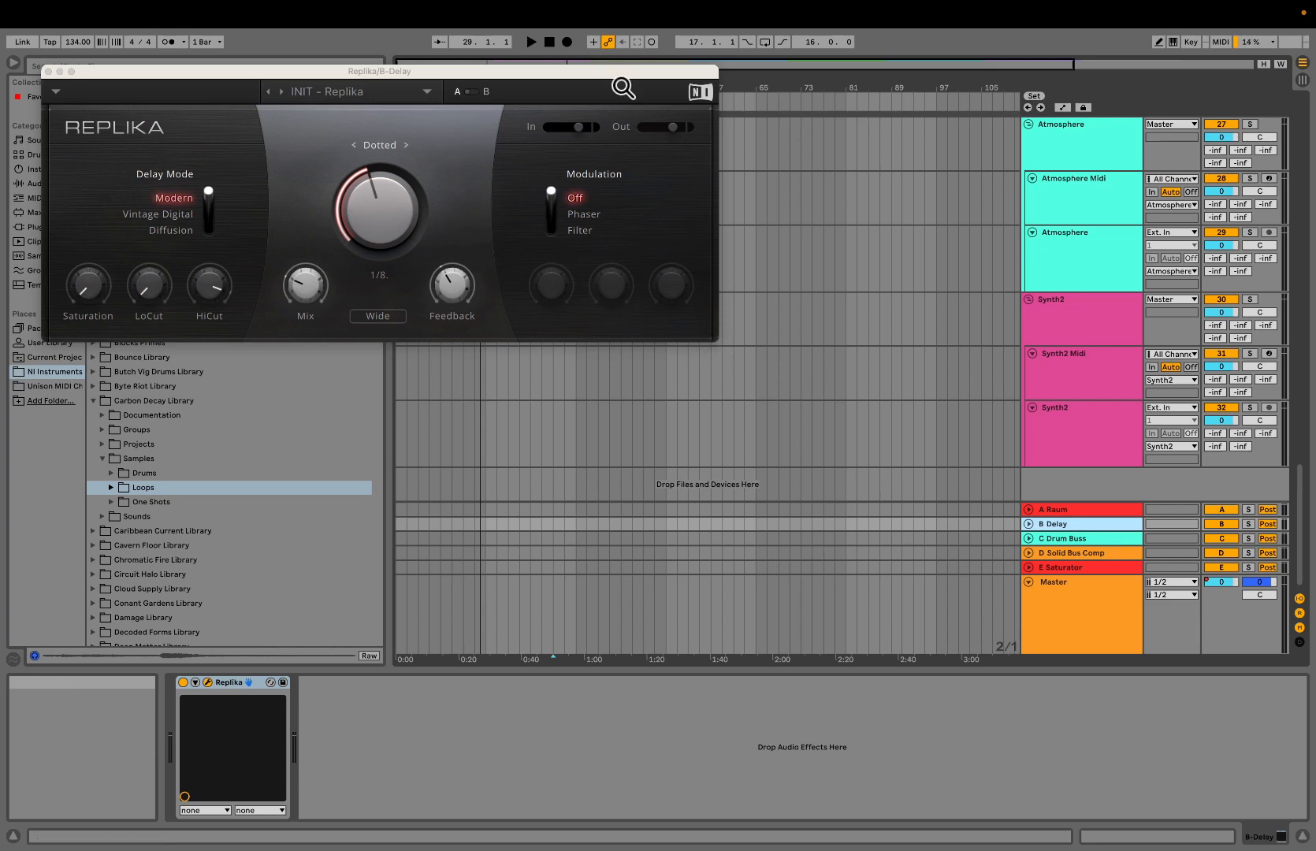
left_click_drag(640, 73, 956, 230)
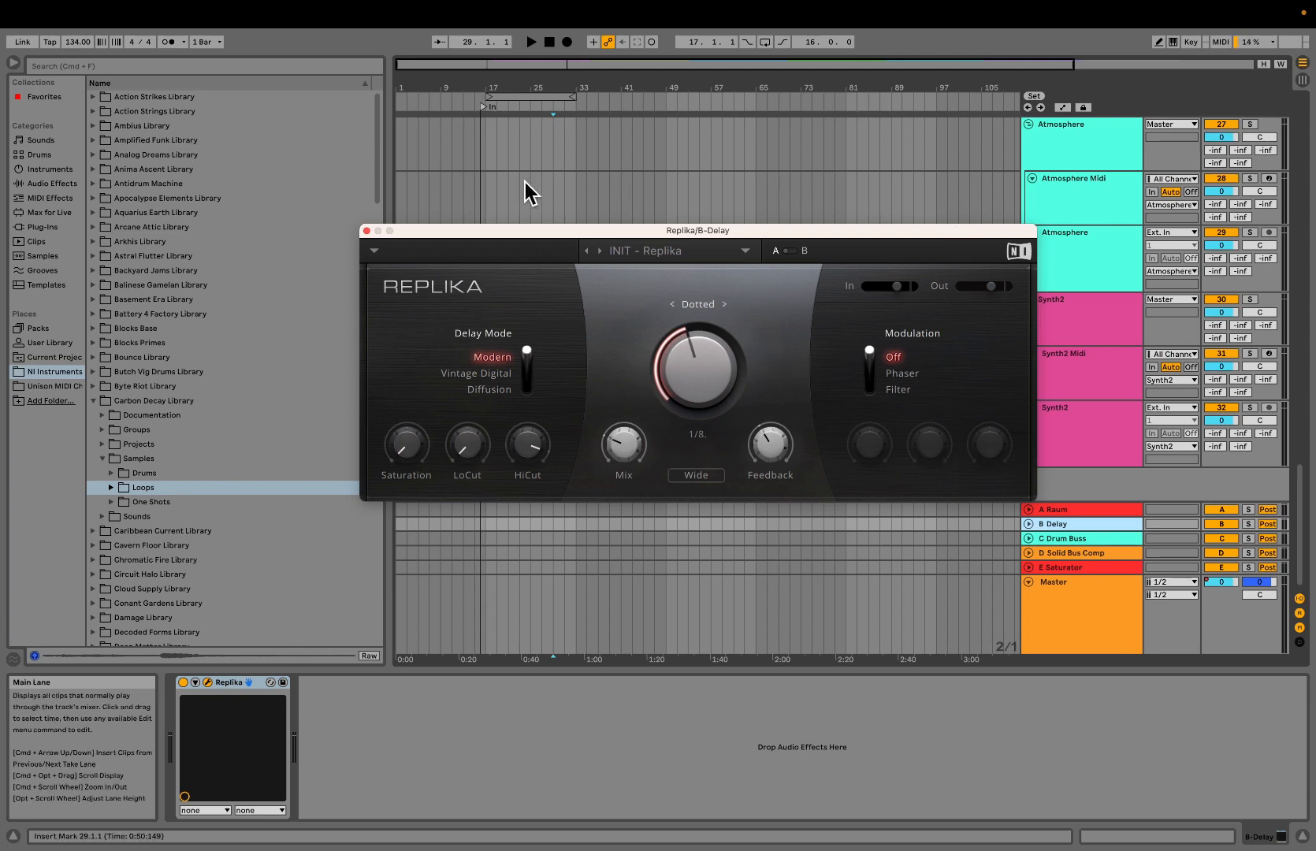
left_click(366, 231)
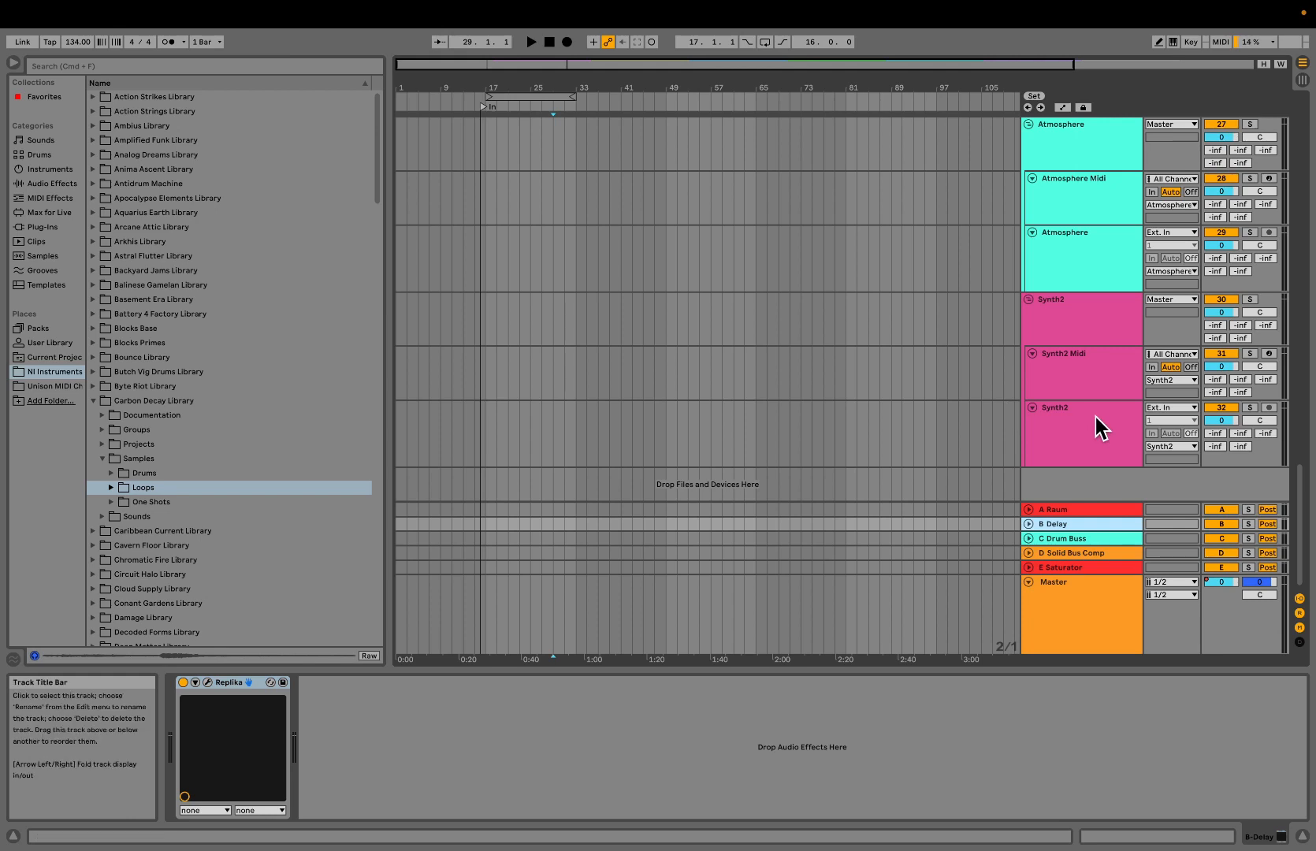
Narrow the browser and collapse the Carbon Decay Library folder
scroll(1095, 417, "up", 3)
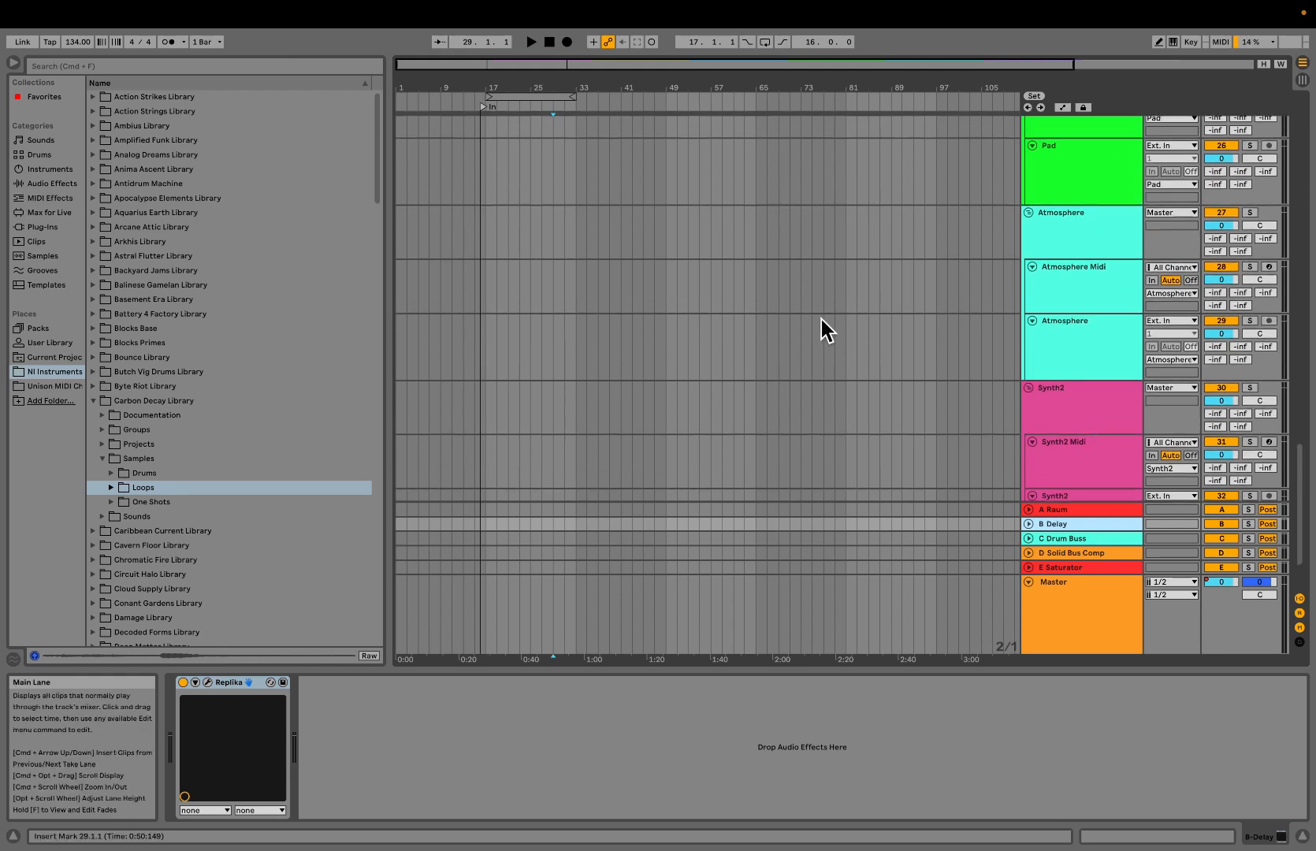
left_click_drag(390, 287, 285, 288)
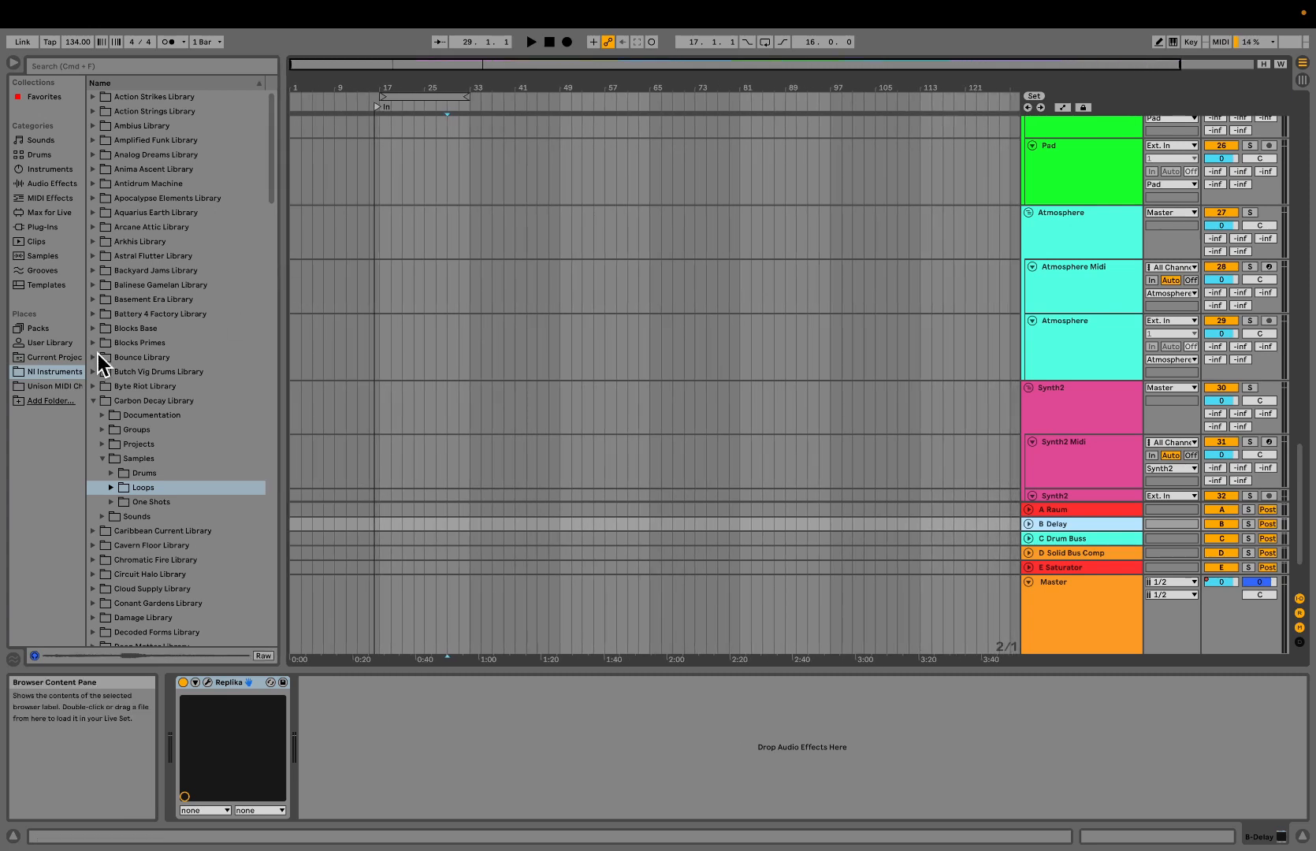
left_click(92, 400)
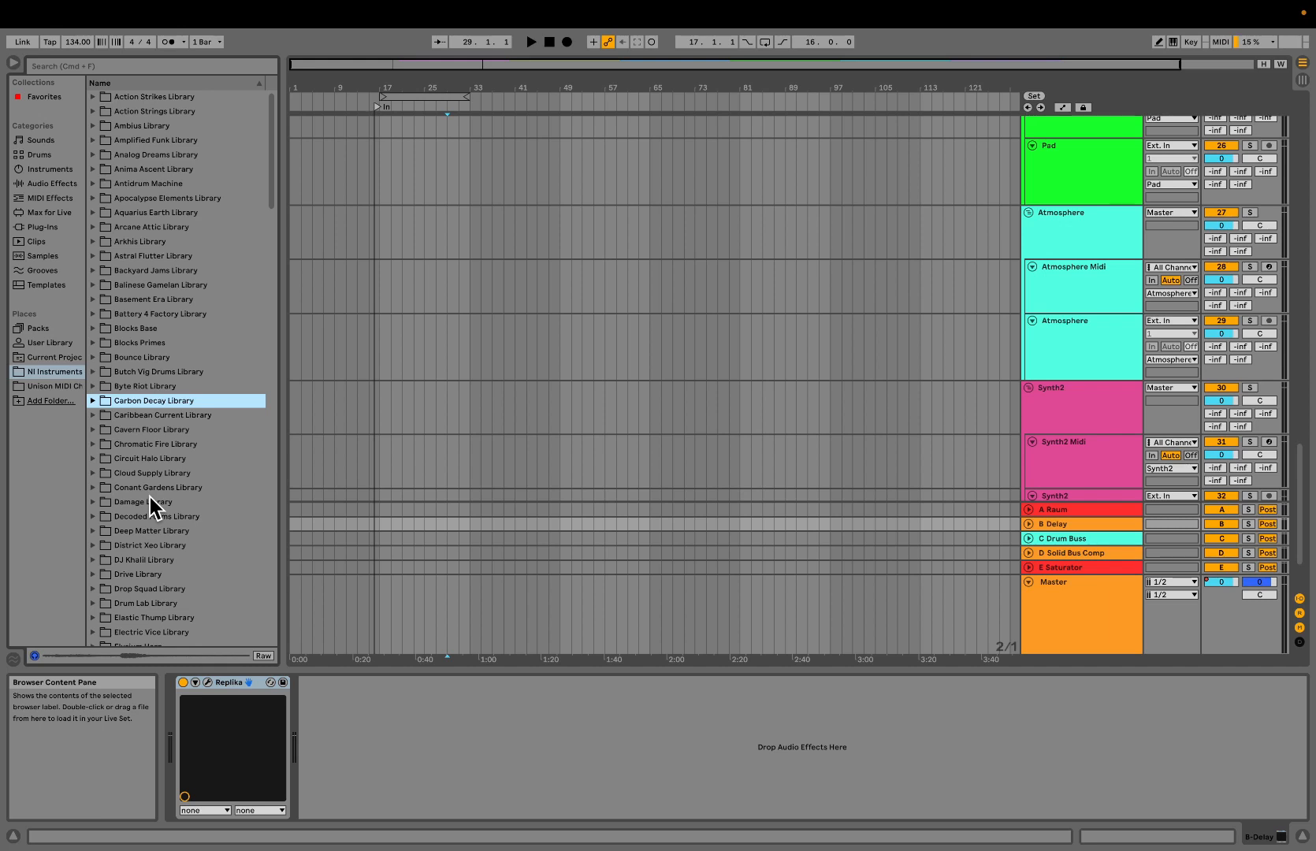
Look back through the track groups from Synth2 up to the TEMPO TRACK and the tracks of the Drums group
scroll(1051, 443, "down", 3)
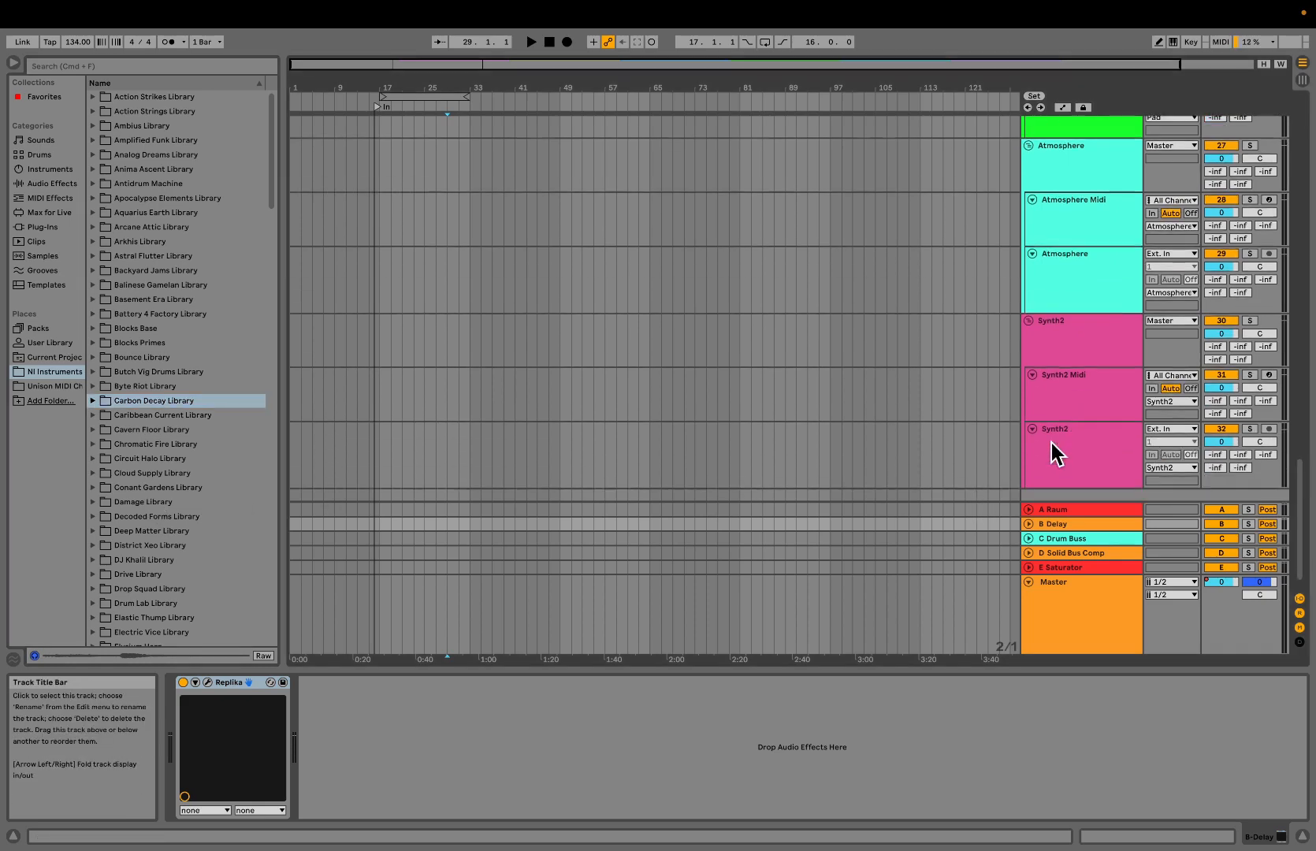
scroll(1048, 439, "up", 3)
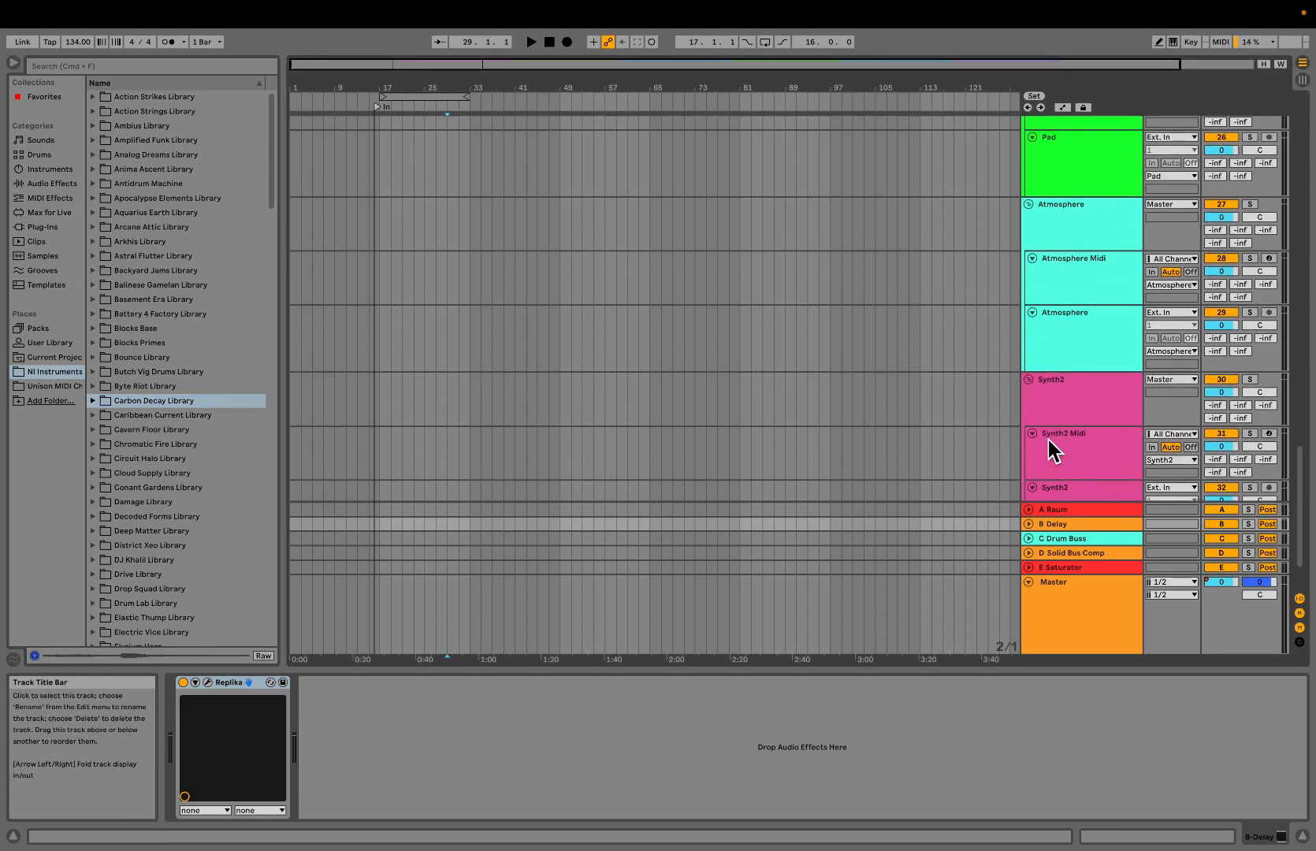
scroll(1048, 440, "up", 4)
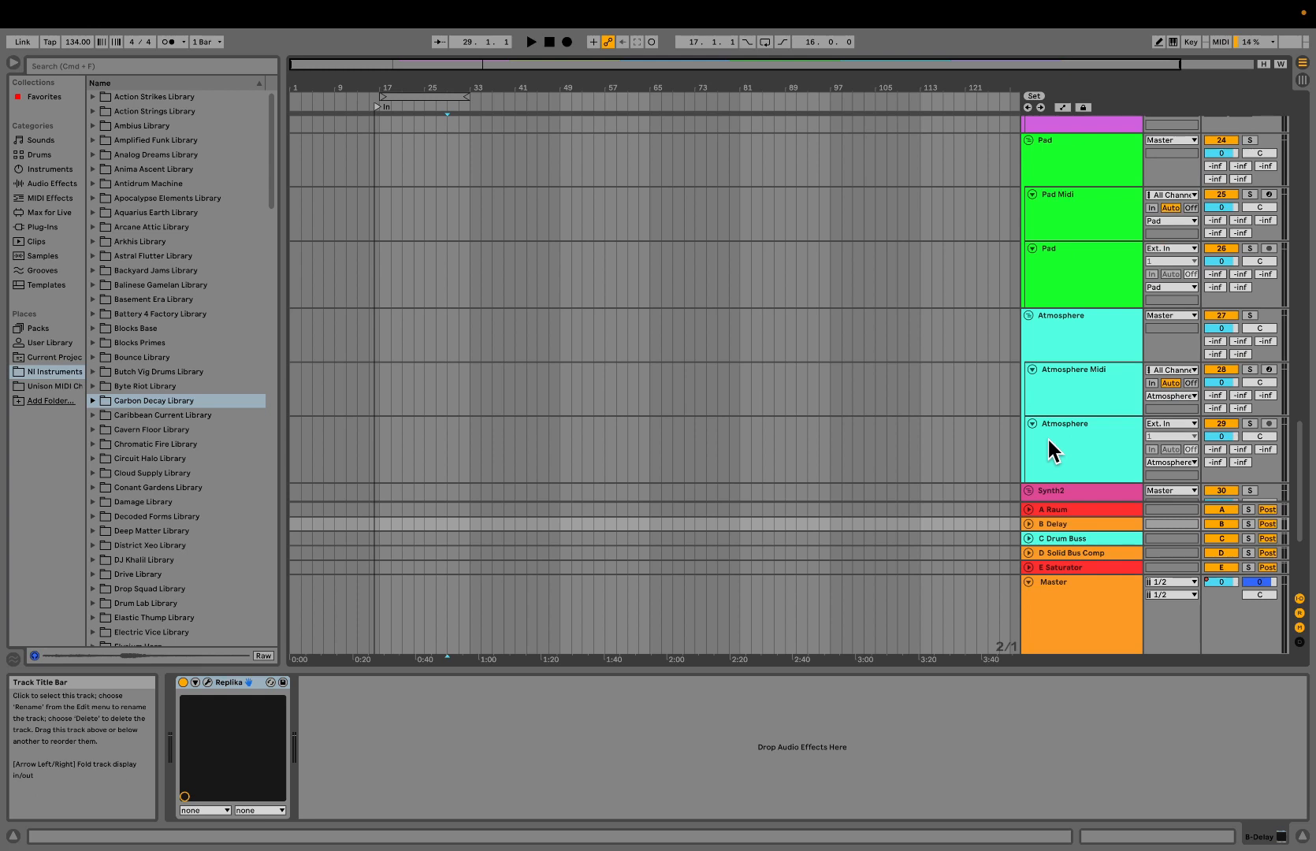
scroll(1095, 292, "up", 5)
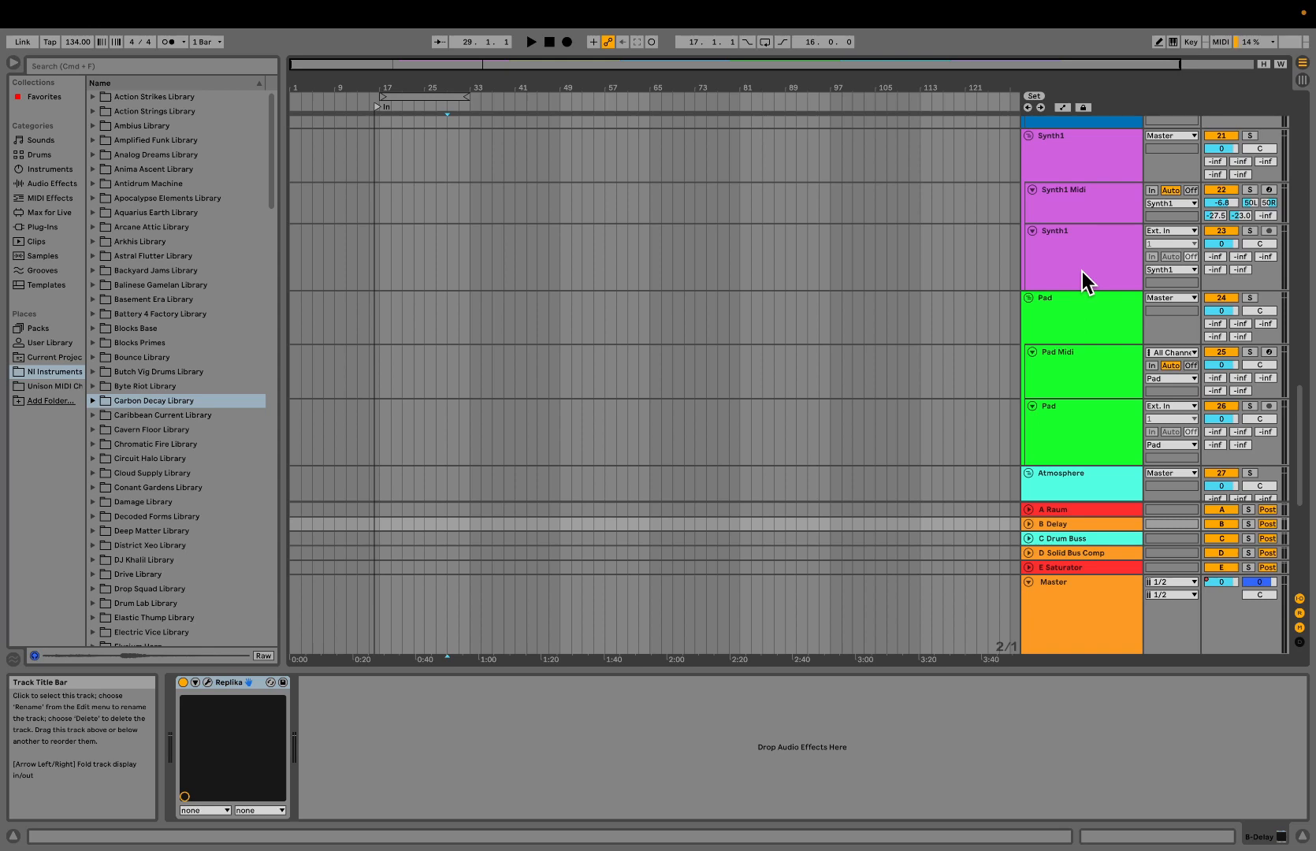
scroll(1082, 271, "up", 10)
scroll(1083, 271, "up", 6)
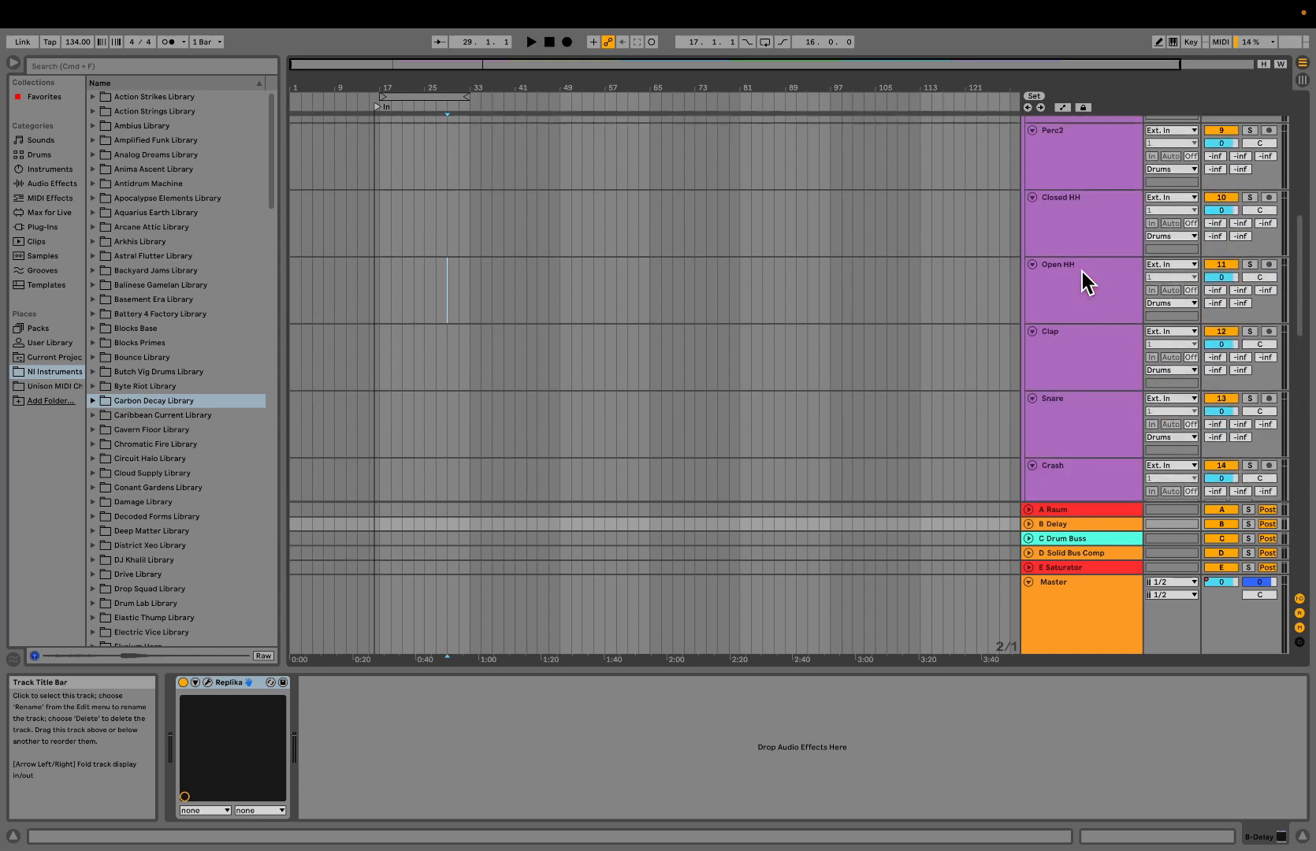
scroll(1082, 276, "up", 3)
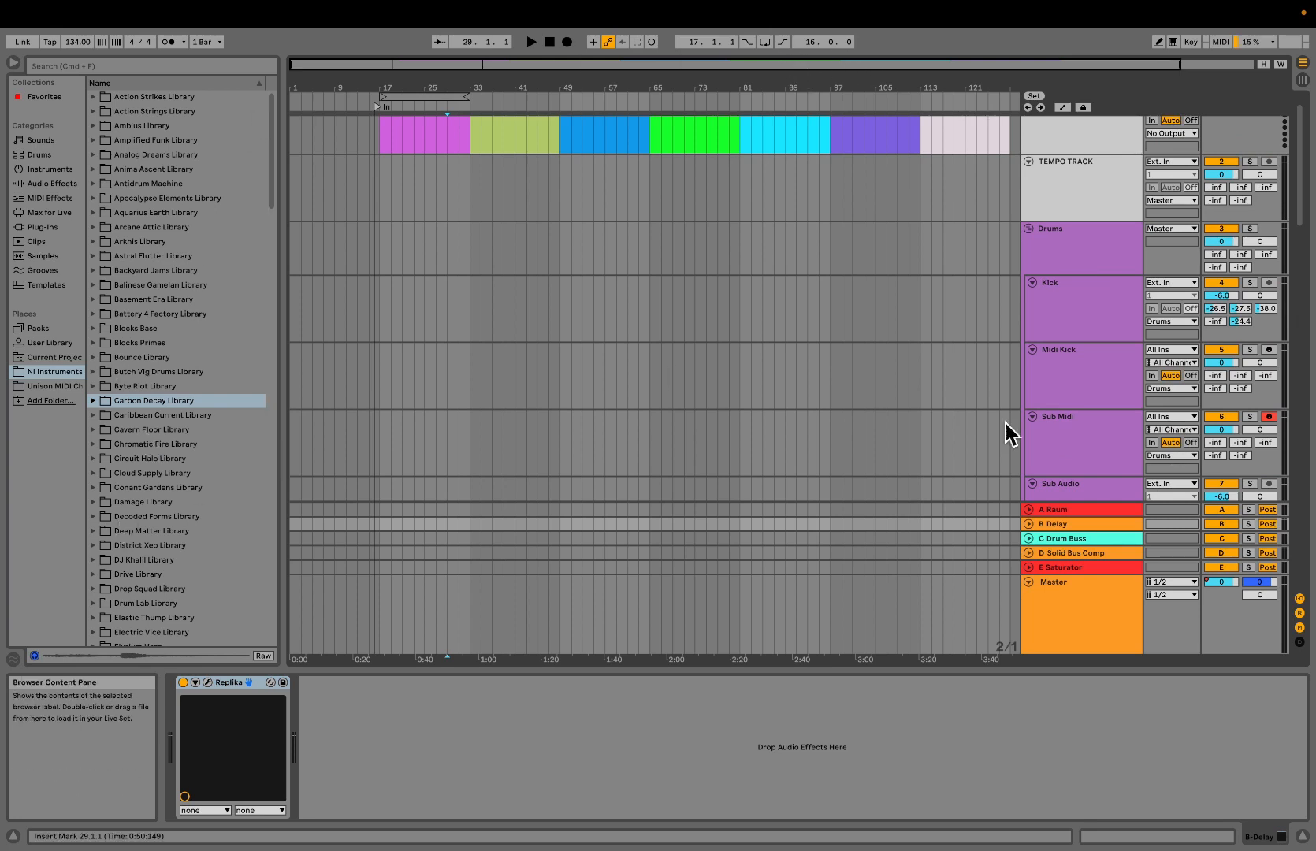
scroll(1065, 448, "down", 3)
scroll(1065, 451, "down", 3)
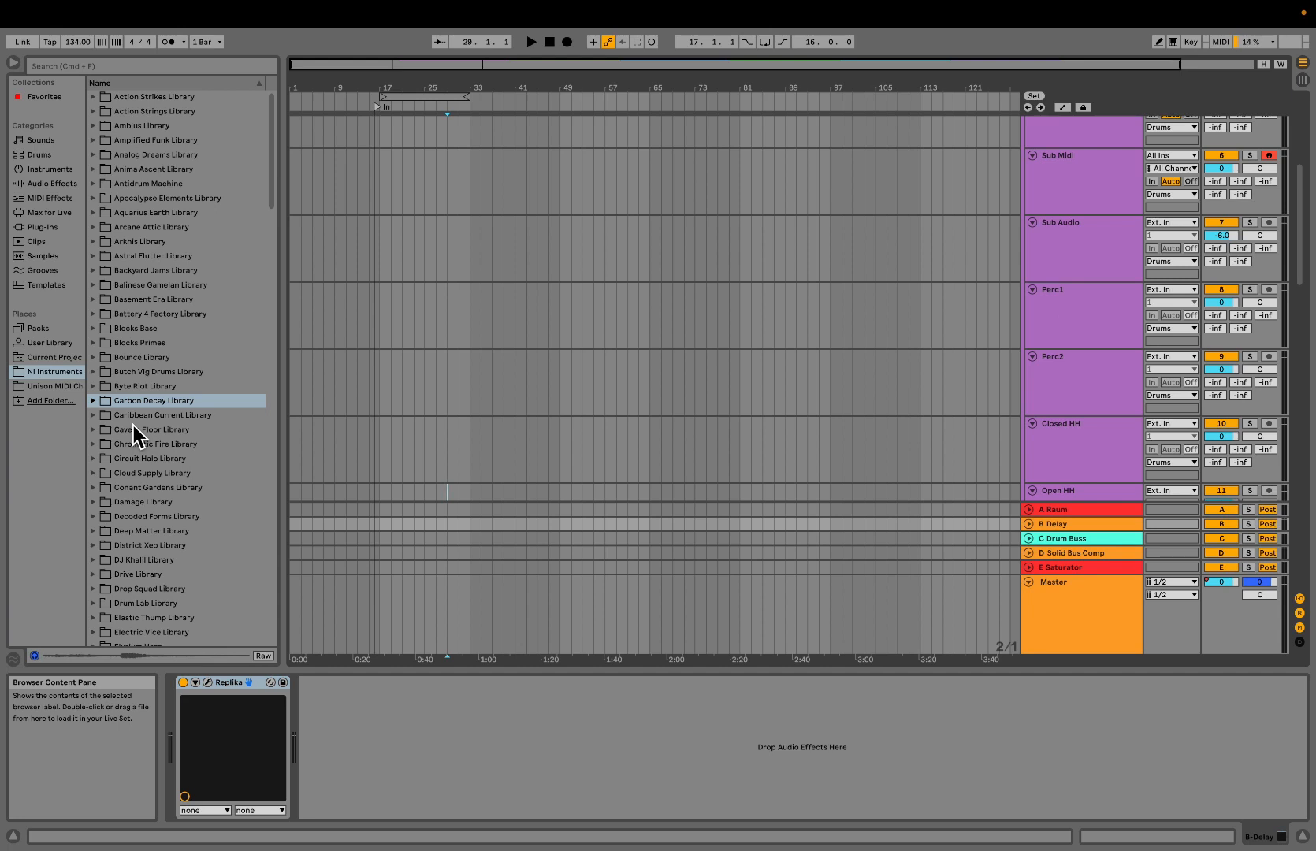
Look through the list of sample libraries in the NI Instruments place
scroll(187, 529, "down", 3)
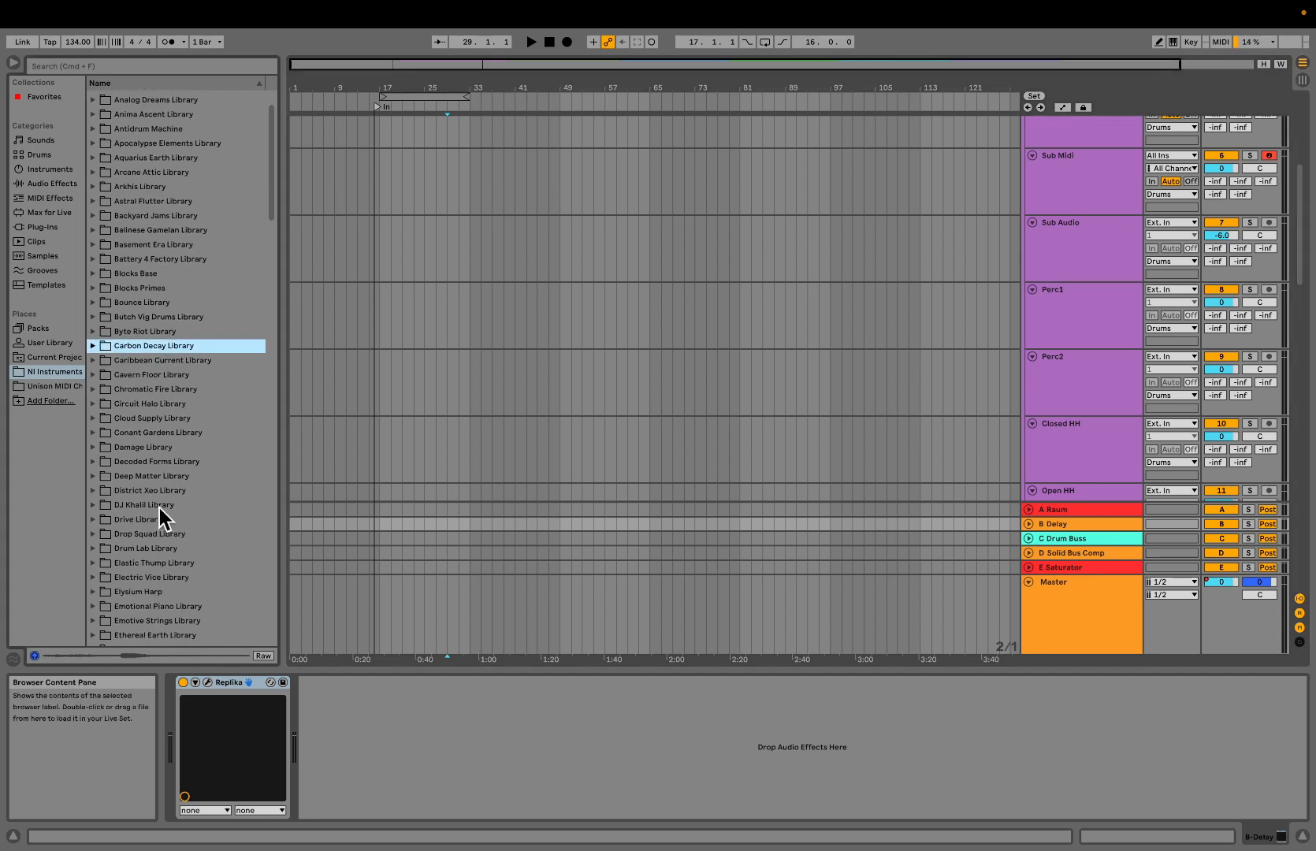
scroll(158, 506, "down", 4)
scroll(156, 505, "down", 4)
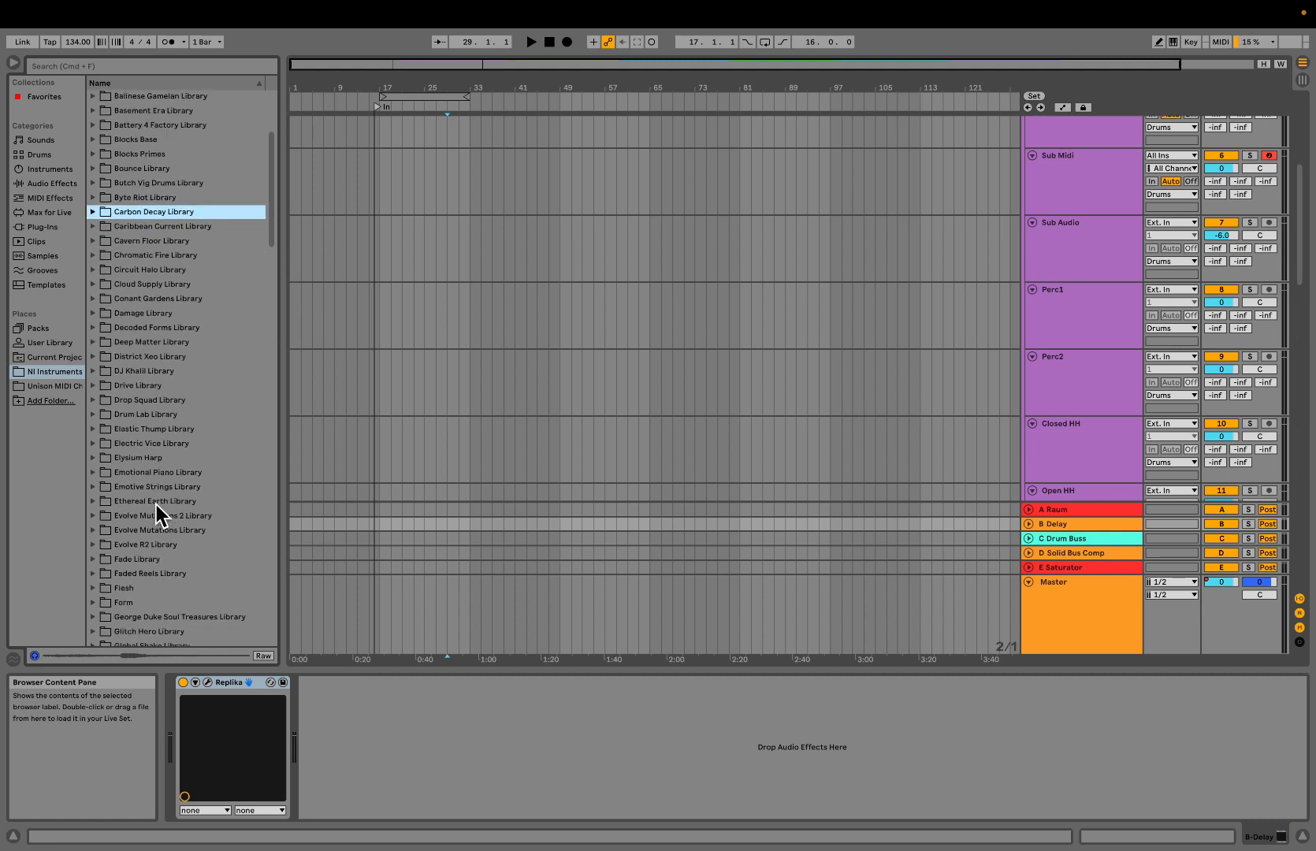
scroll(156, 505, "up", 10)
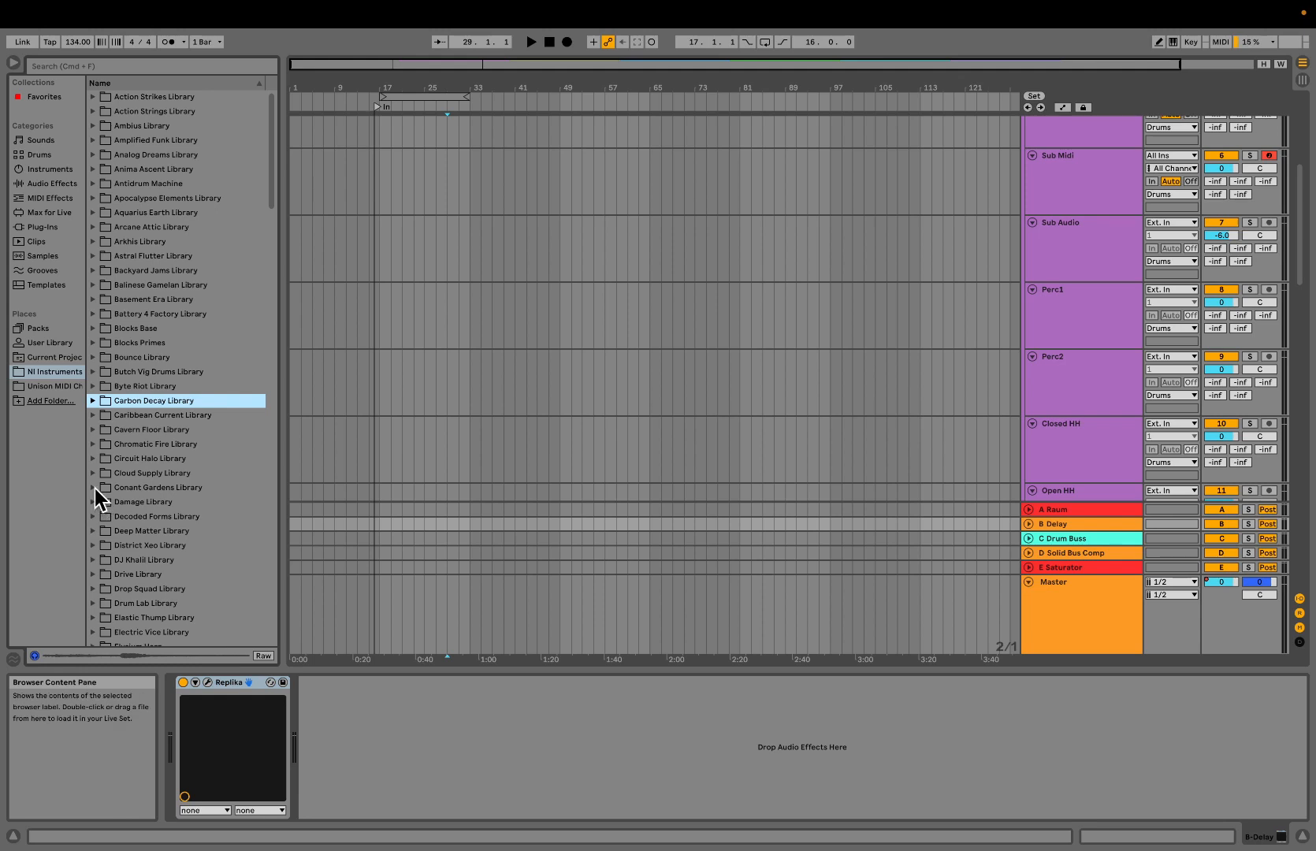
scroll(118, 553, "down", 5)
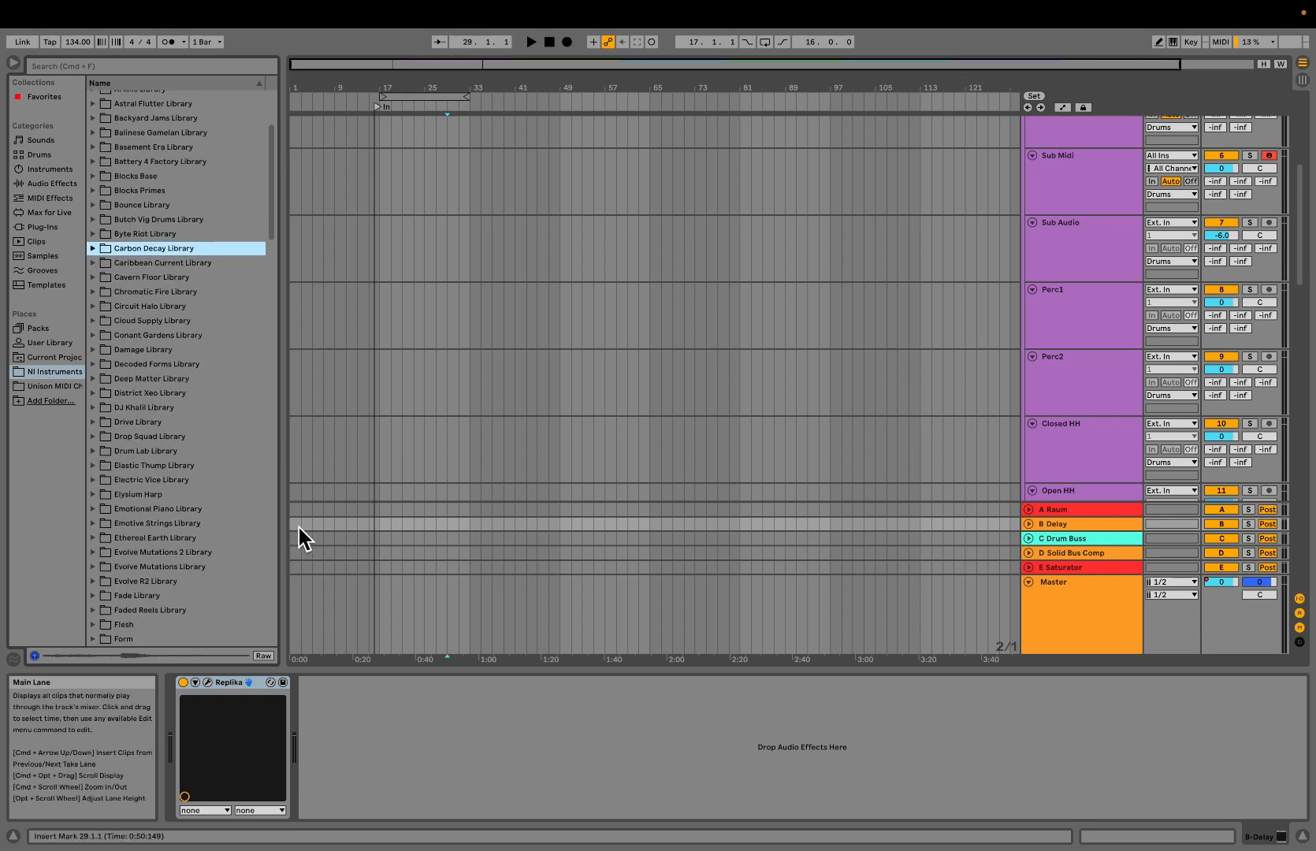
Widen the browser and expand the Platinum Bounce Library through Samples and Drums to its Kick folder
left_click_drag(289, 536, 367, 553)
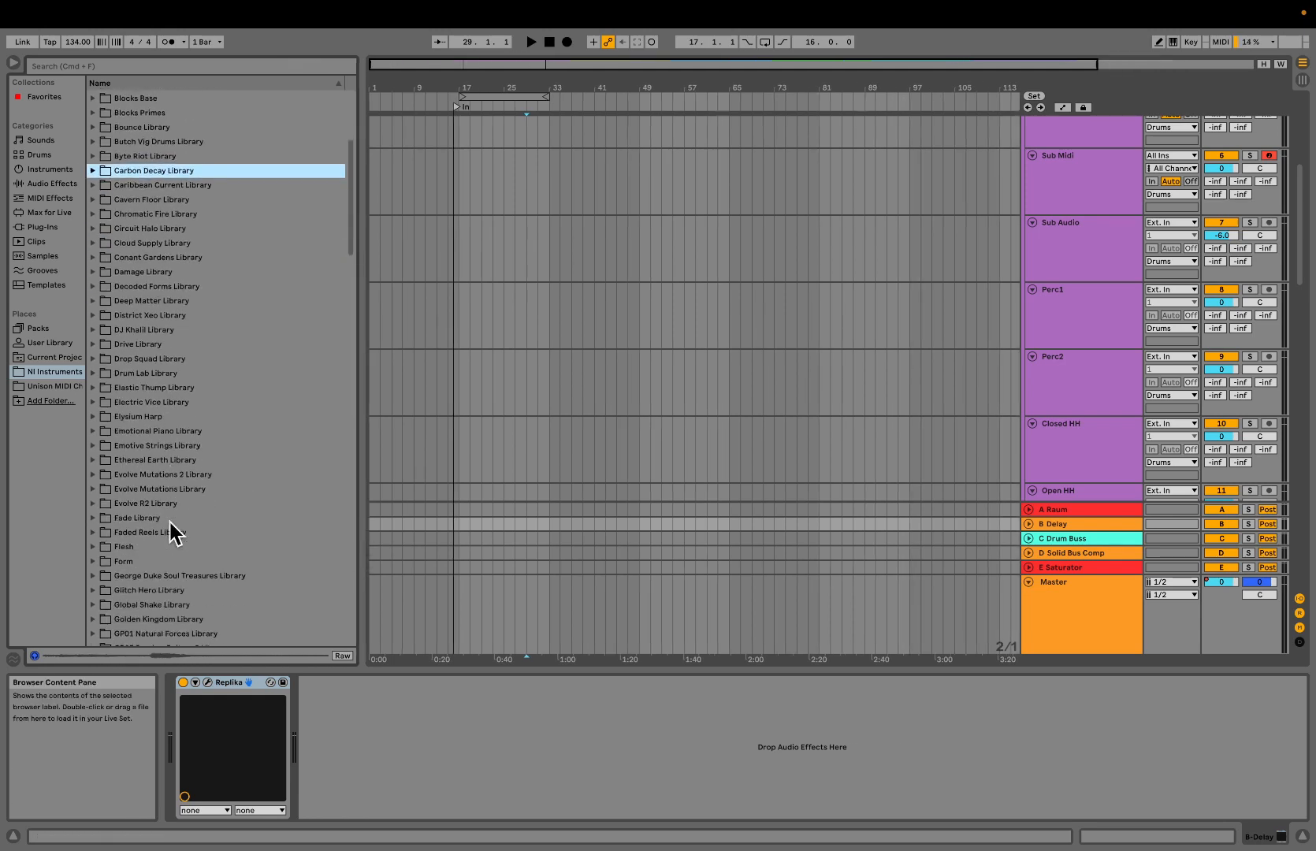
scroll(168, 528, "down", 4)
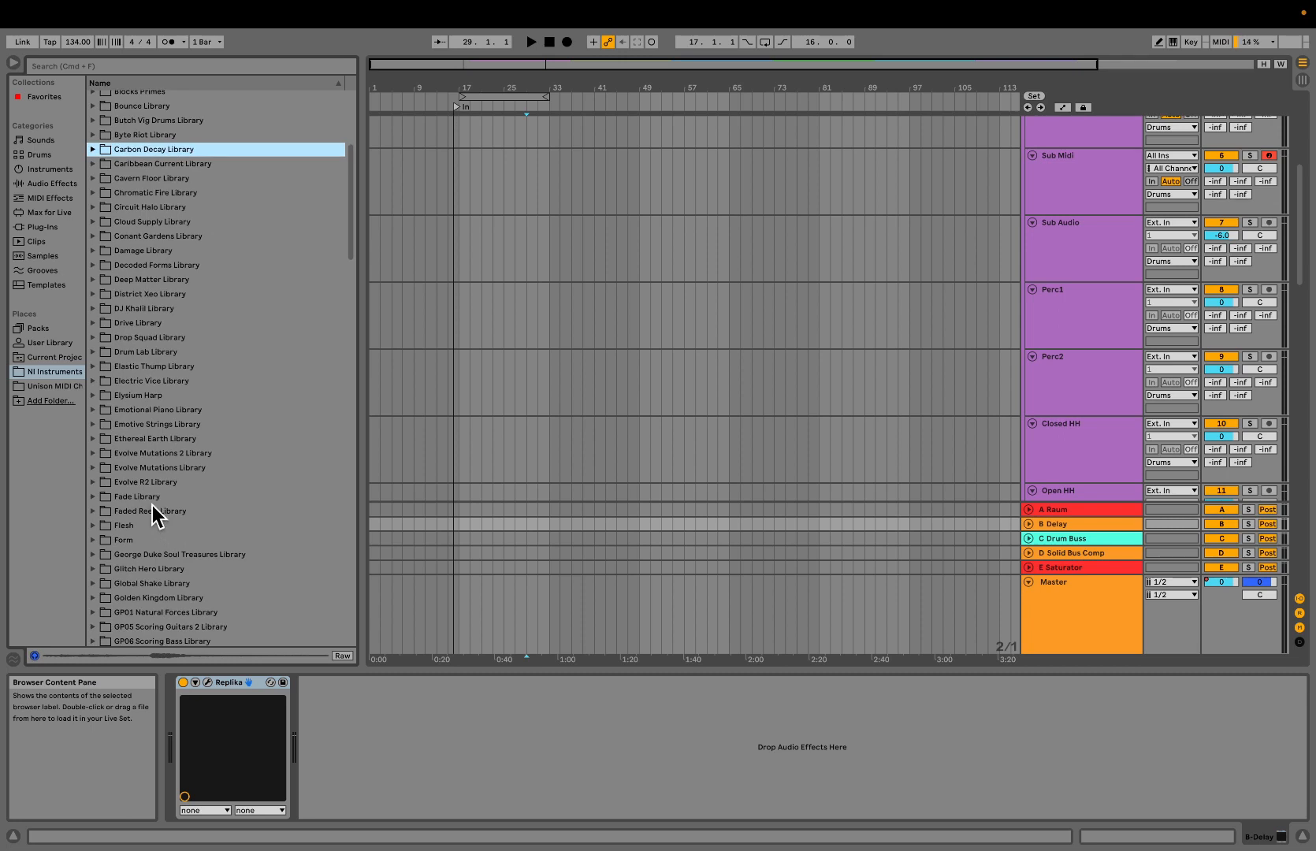
scroll(152, 505, "down", 5)
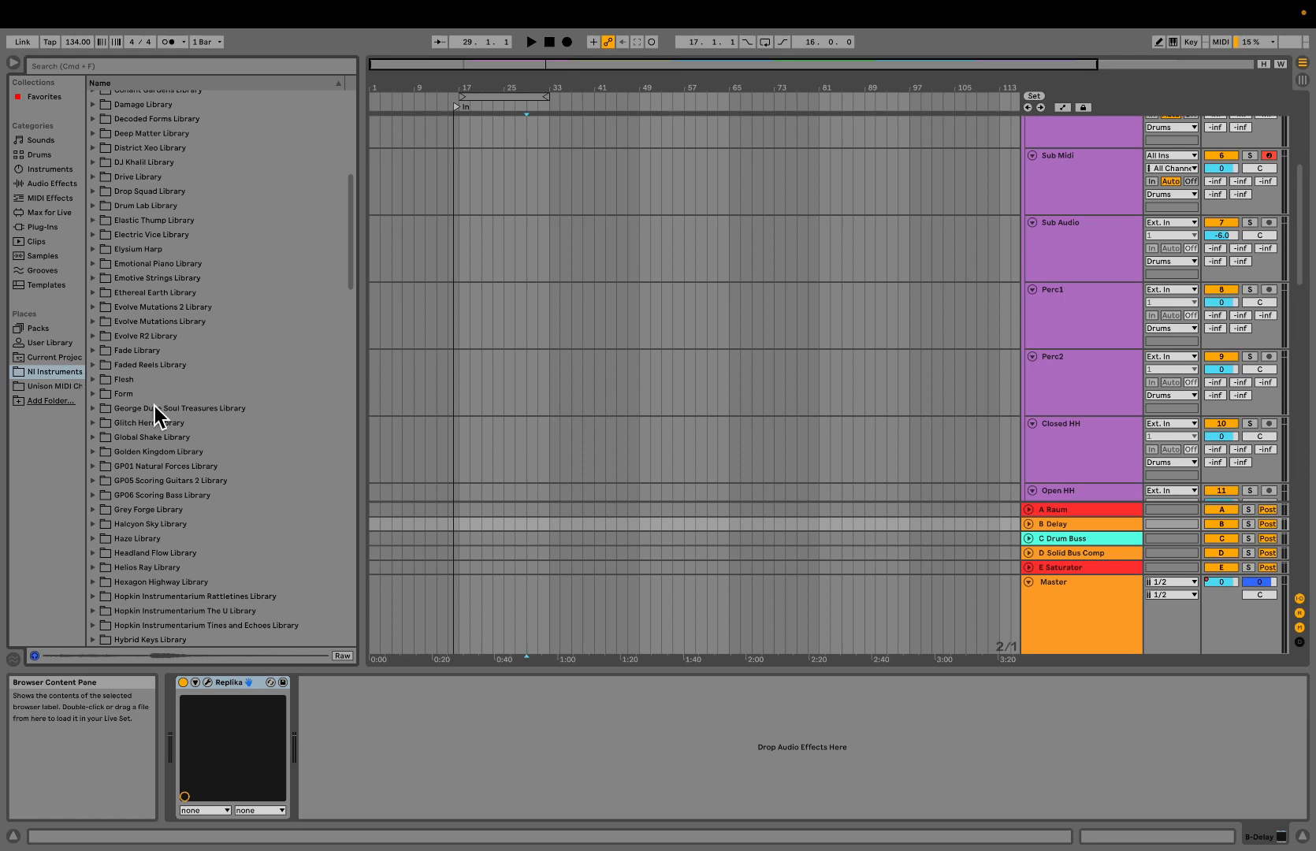
scroll(152, 404, "down", 15)
scroll(149, 403, "down", 3)
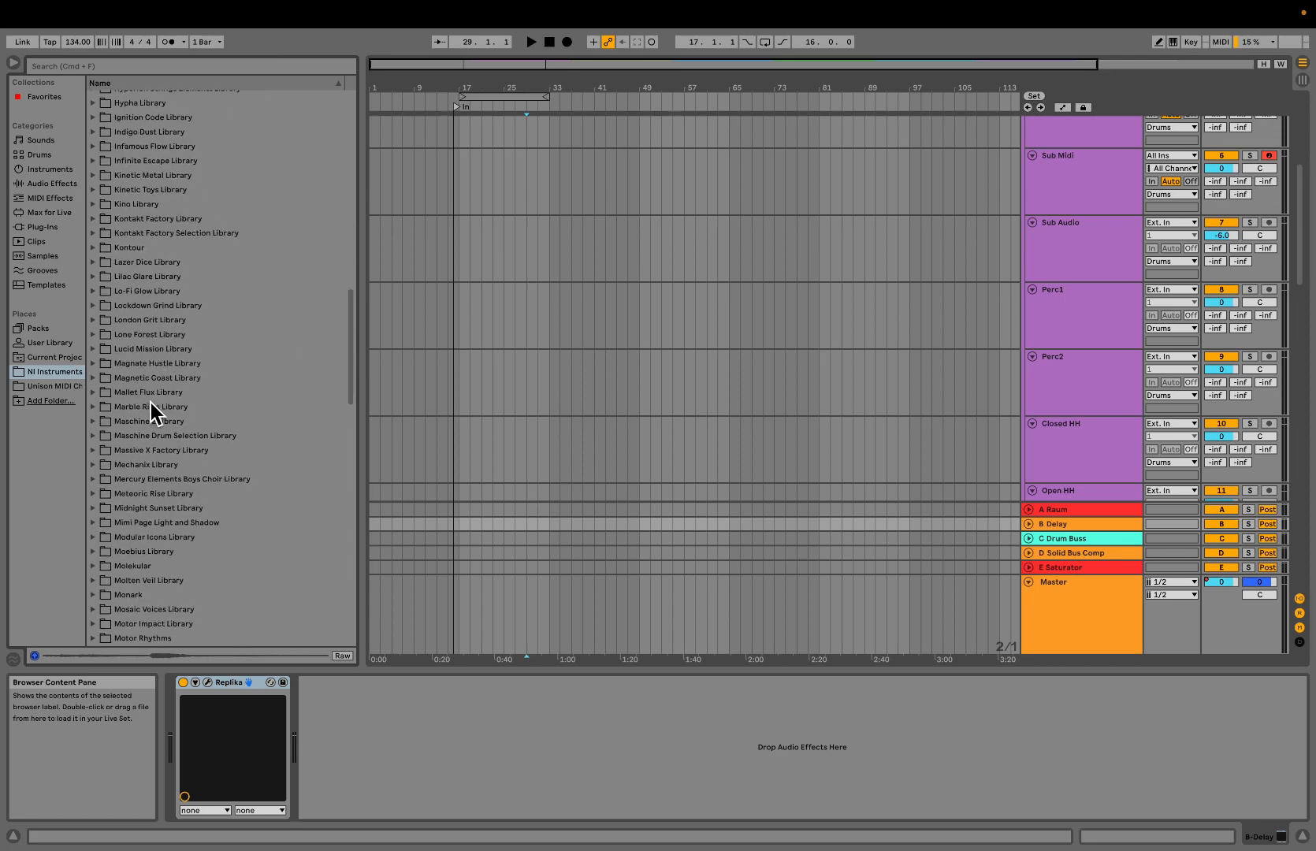
scroll(149, 403, "down", 7)
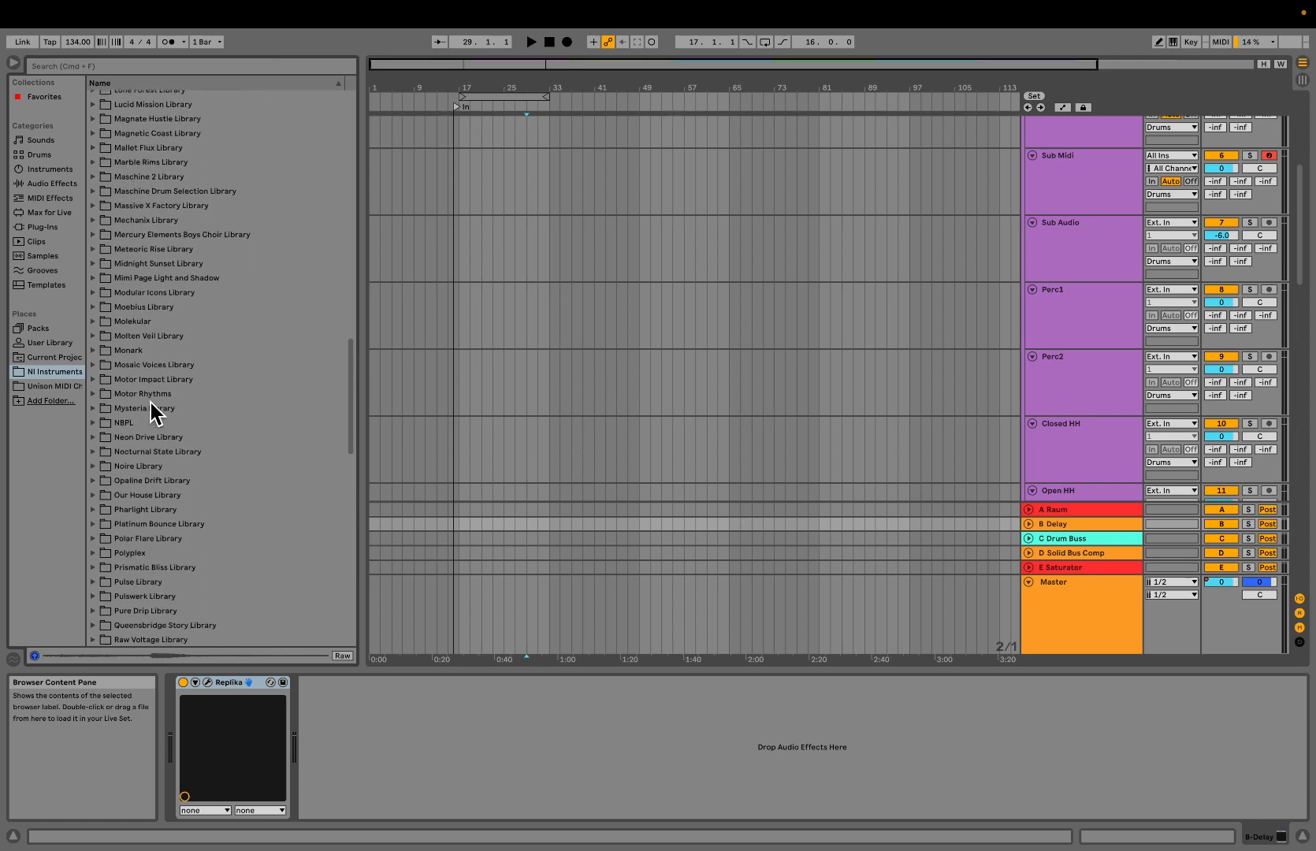
scroll(151, 404, "down", 2)
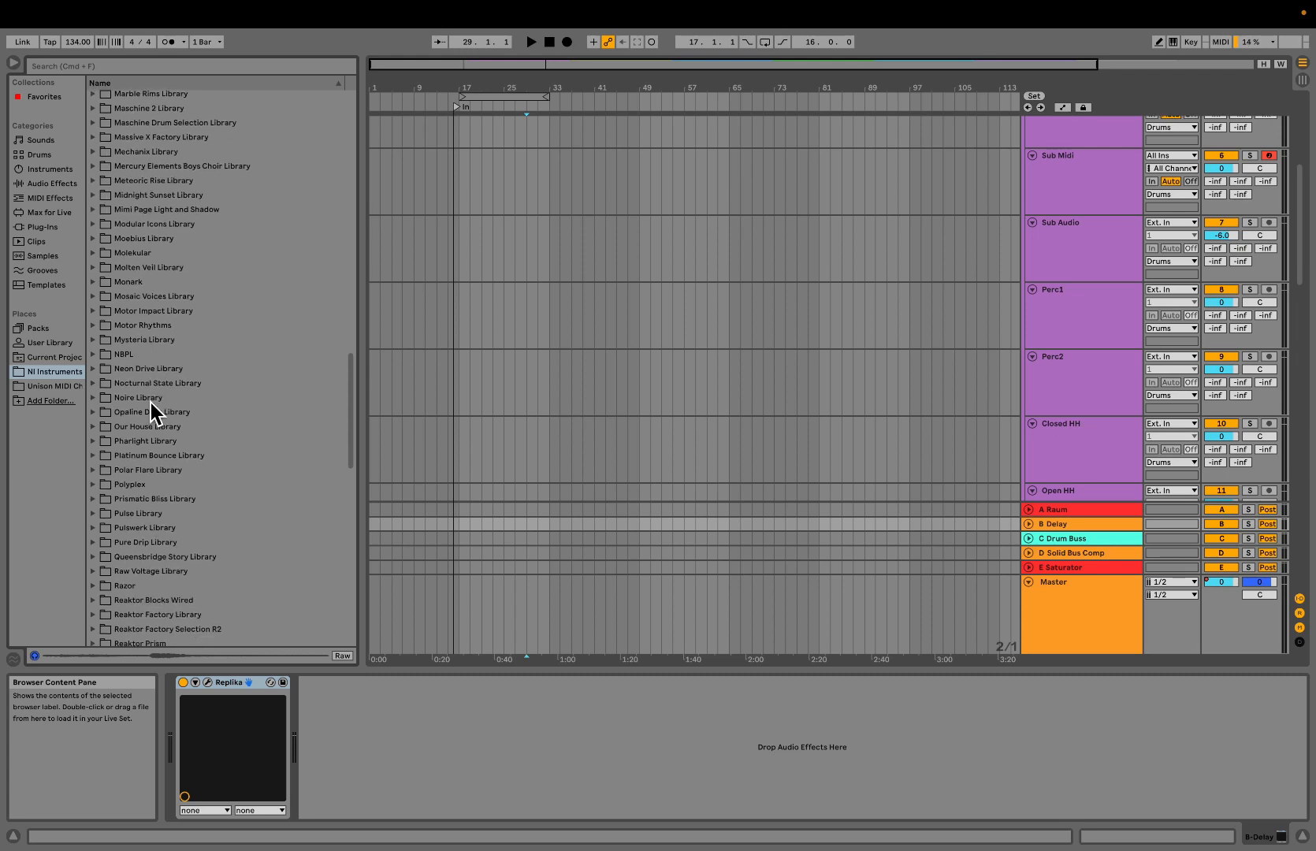
scroll(150, 403, "down", 2)
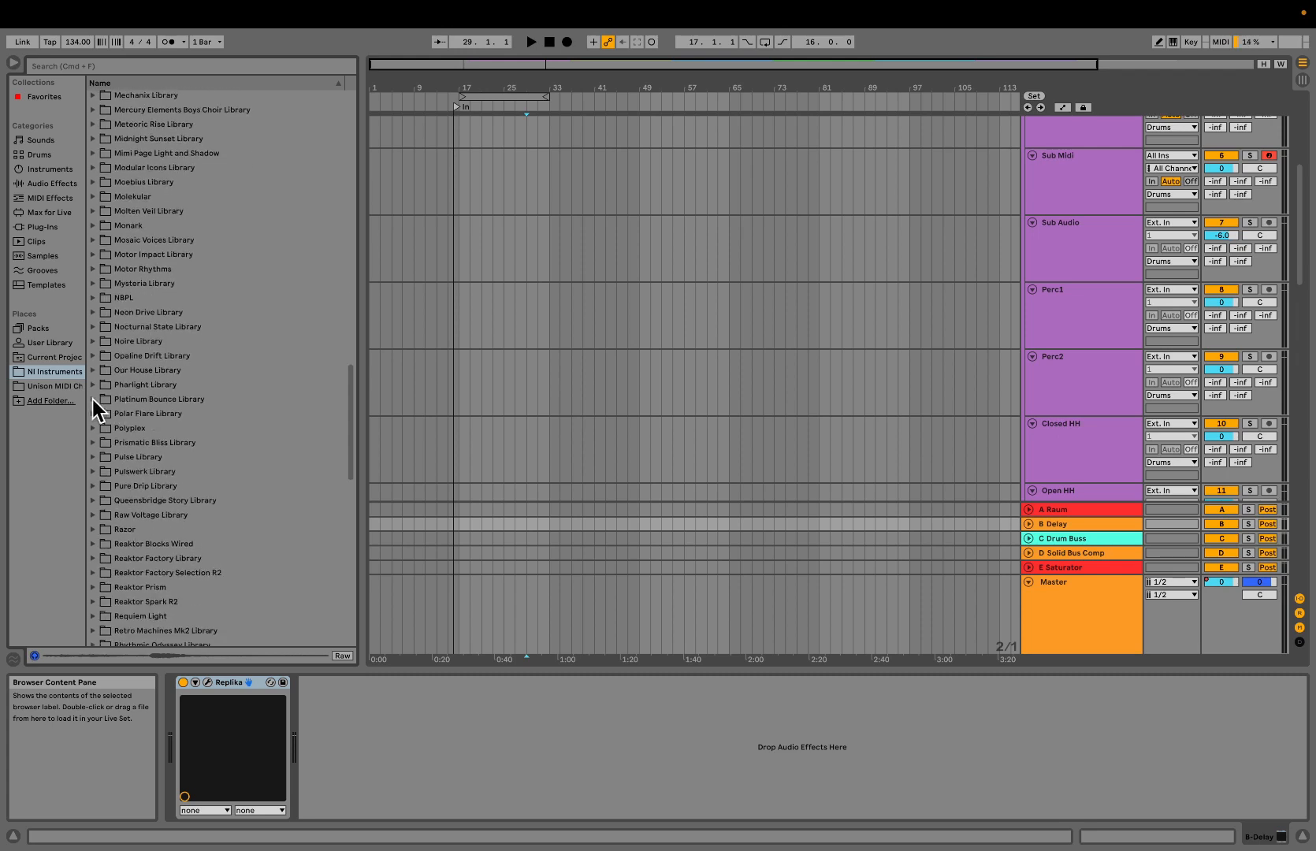
left_click(92, 399)
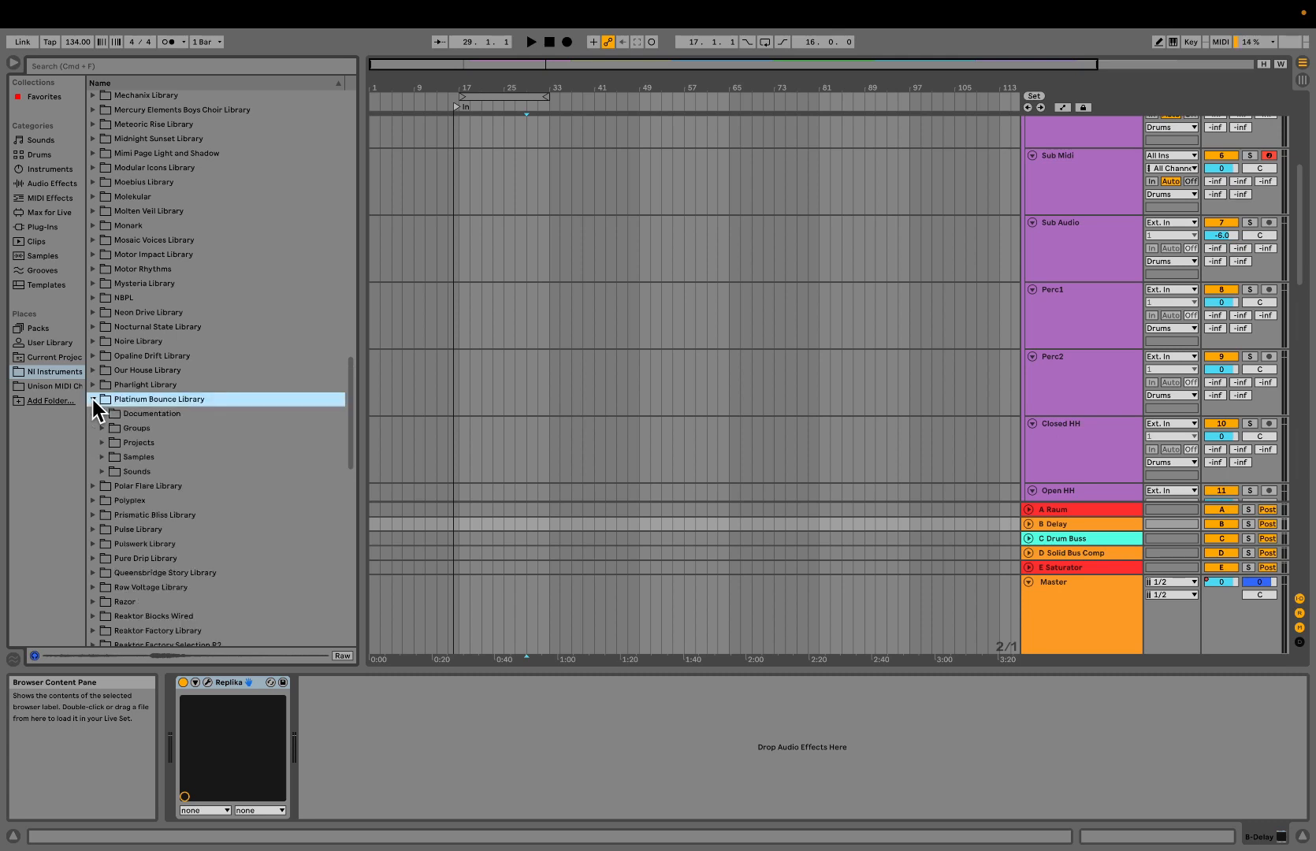
left_click(101, 457)
left_click(111, 472)
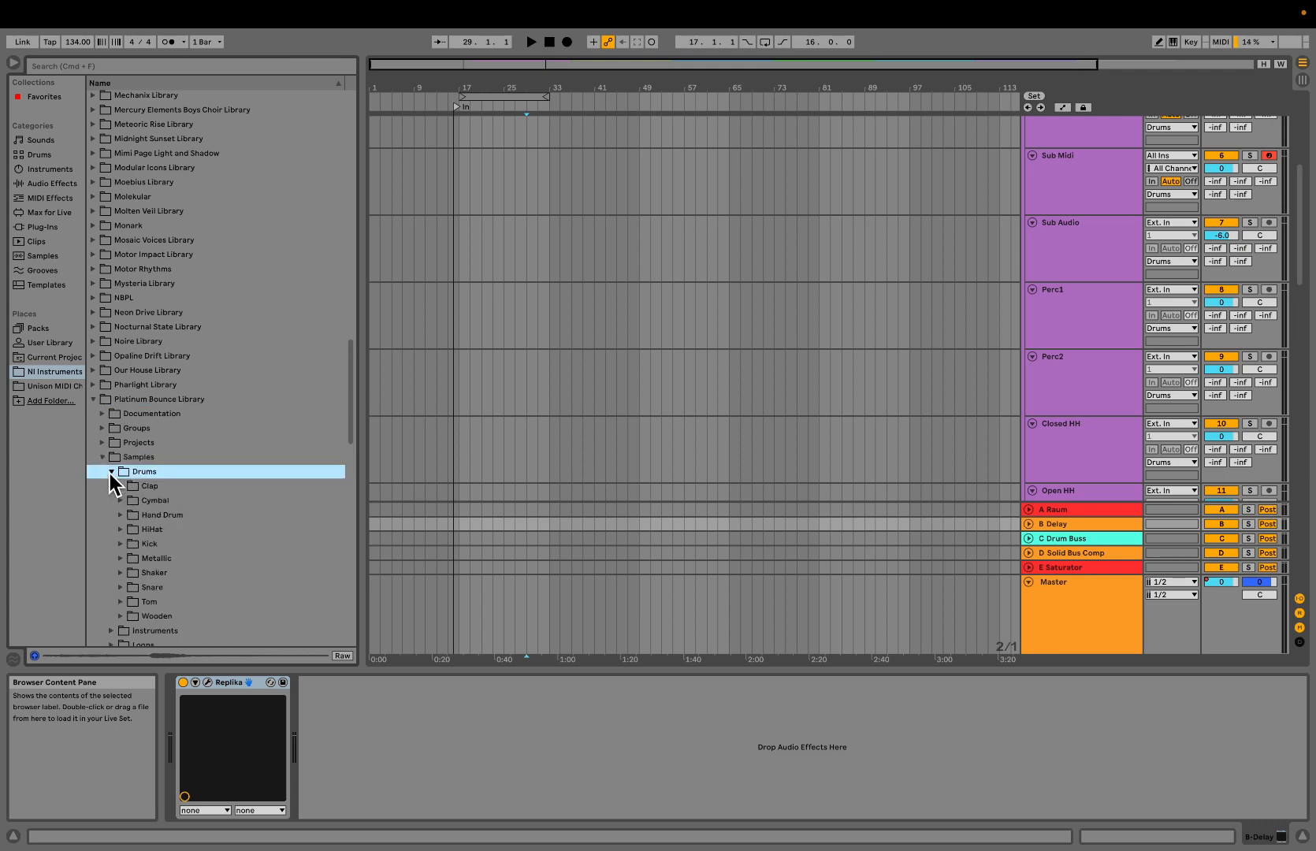
left_click(124, 544)
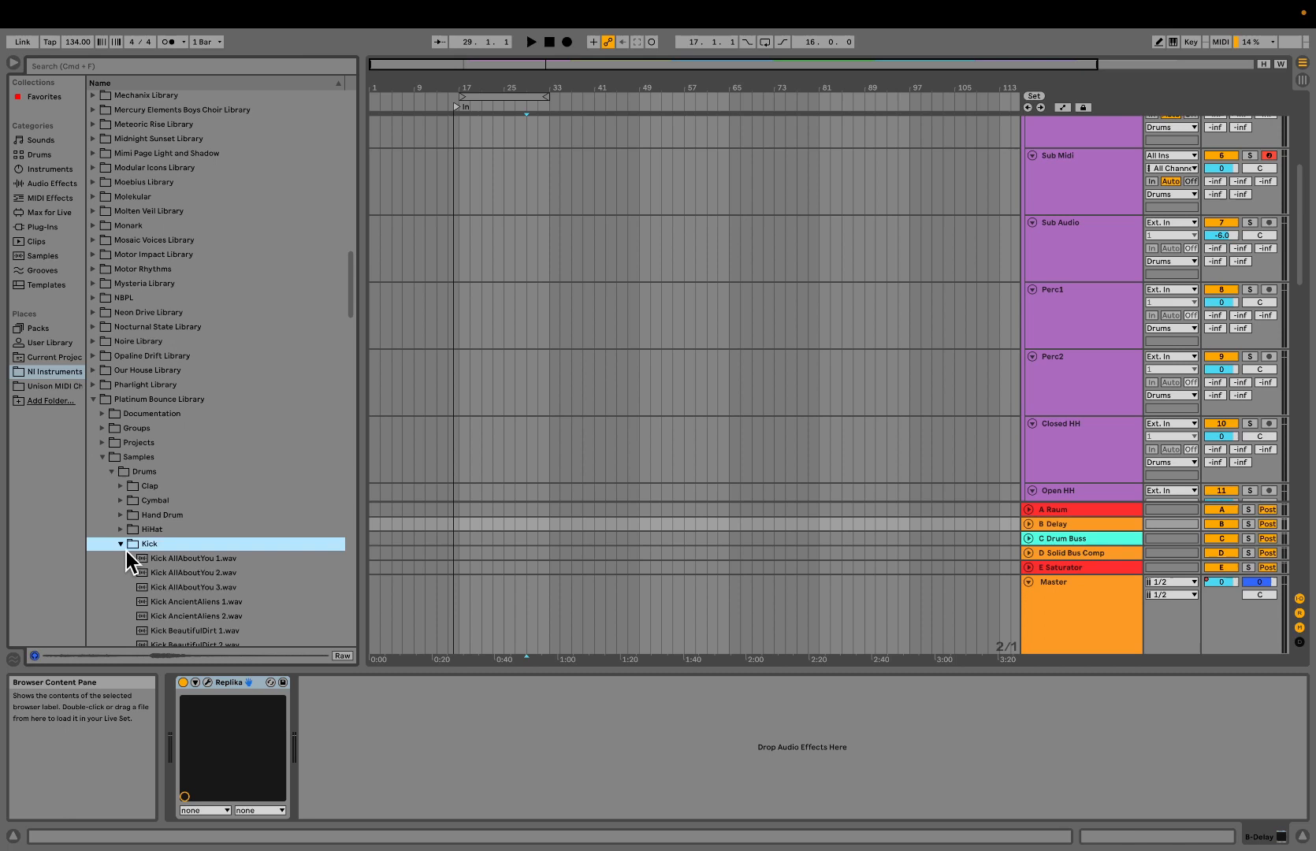
Audition the Platinum Bounce kicks from Kick AllAboutYou 1.wav to Kick AncientAliens 2.wav and settle on Kick AncientAliens 1.wav
left_click(172, 560)
left_click(192, 572)
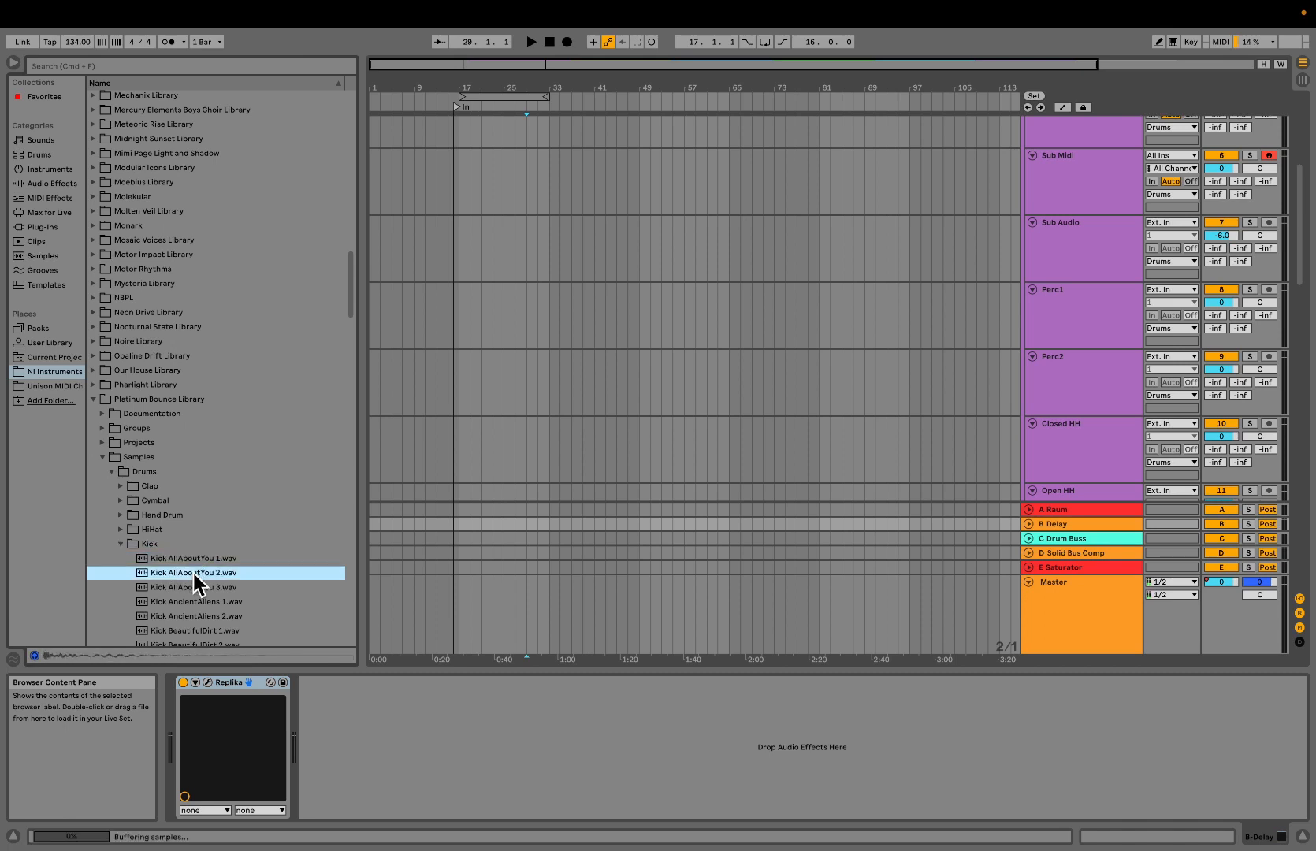
left_click(203, 589)
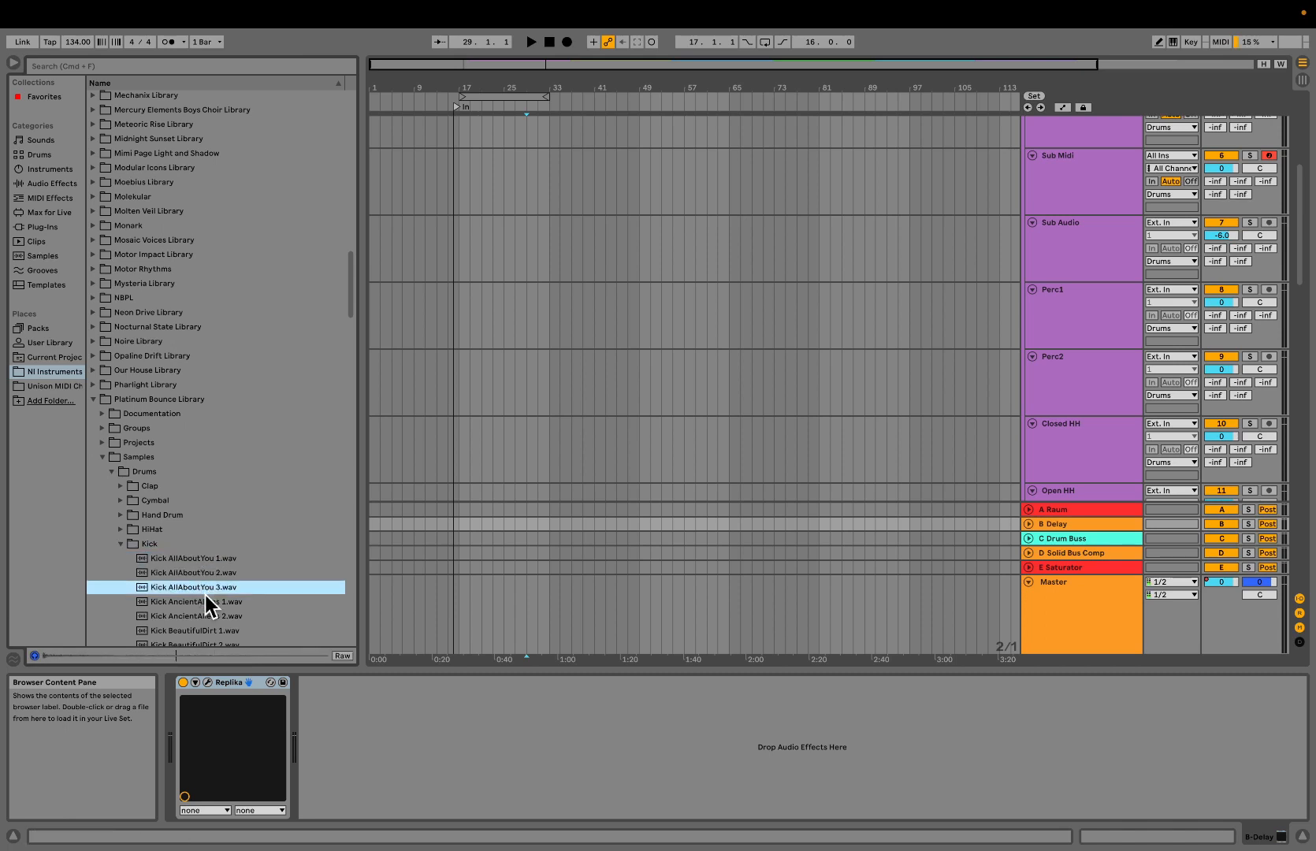
left_click(211, 602)
left_click(219, 618)
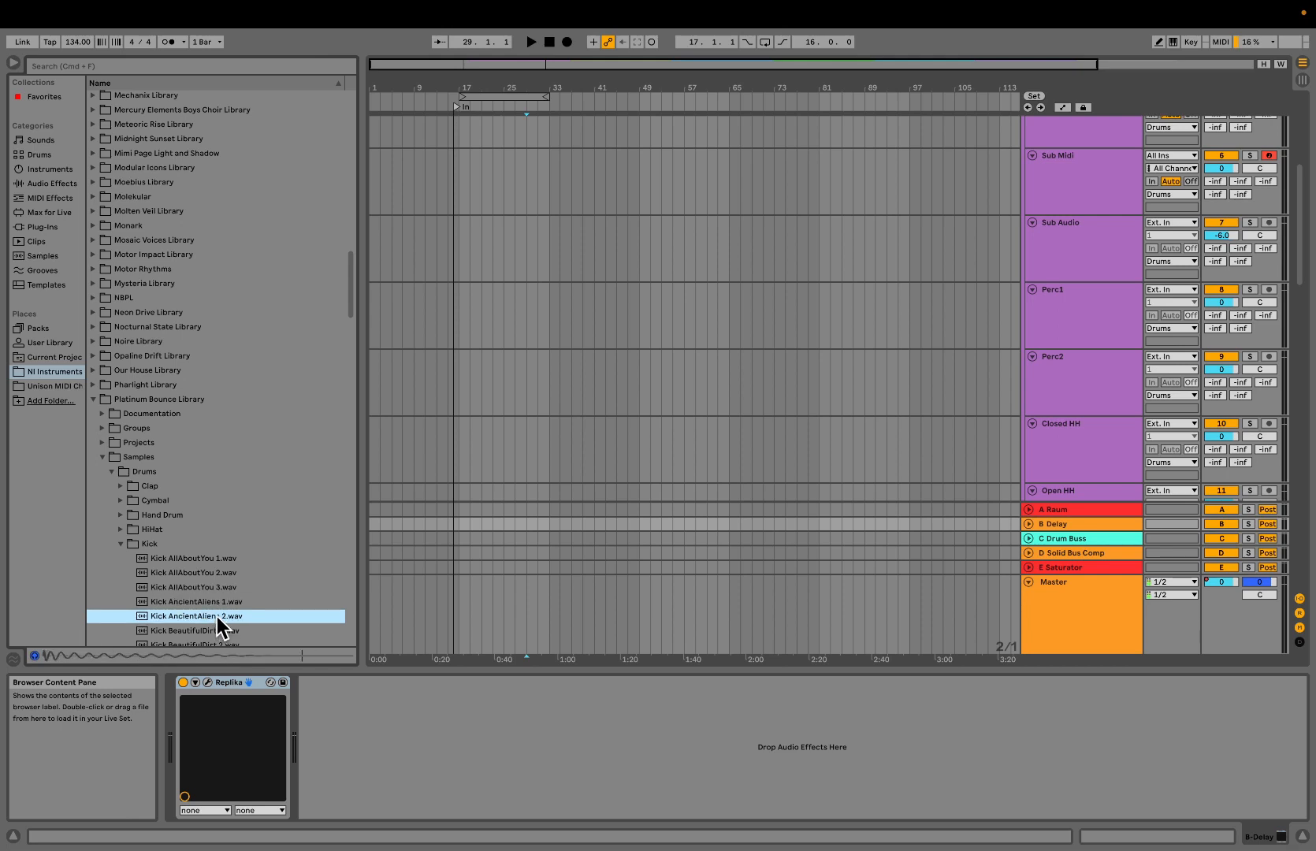
key("Up")
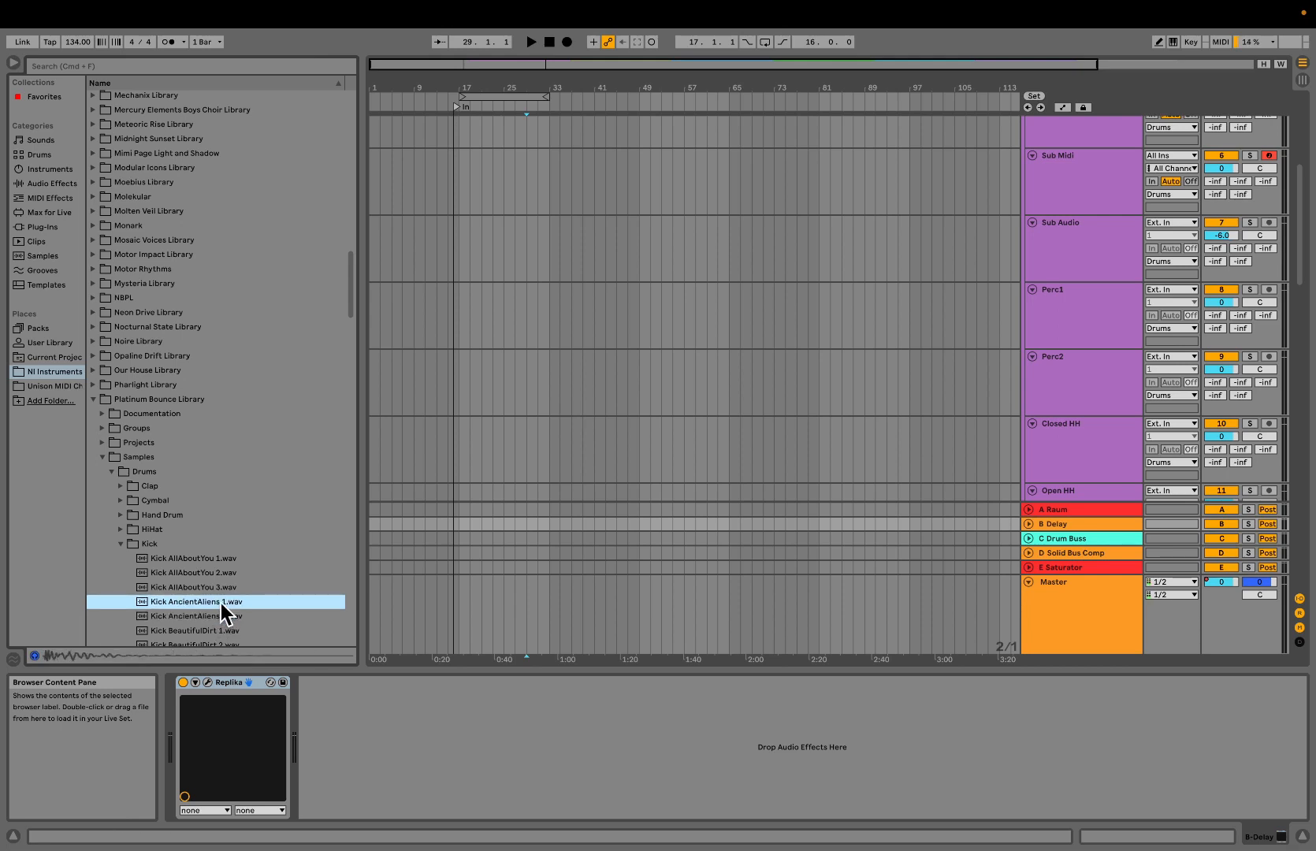
key("XF86AudioRaiseVolume")
Disarm the Sub Midi track and place Kick AncientAliens 1.wav on the Kick track at the start of bar 17
scroll(960, 336, "up", 5)
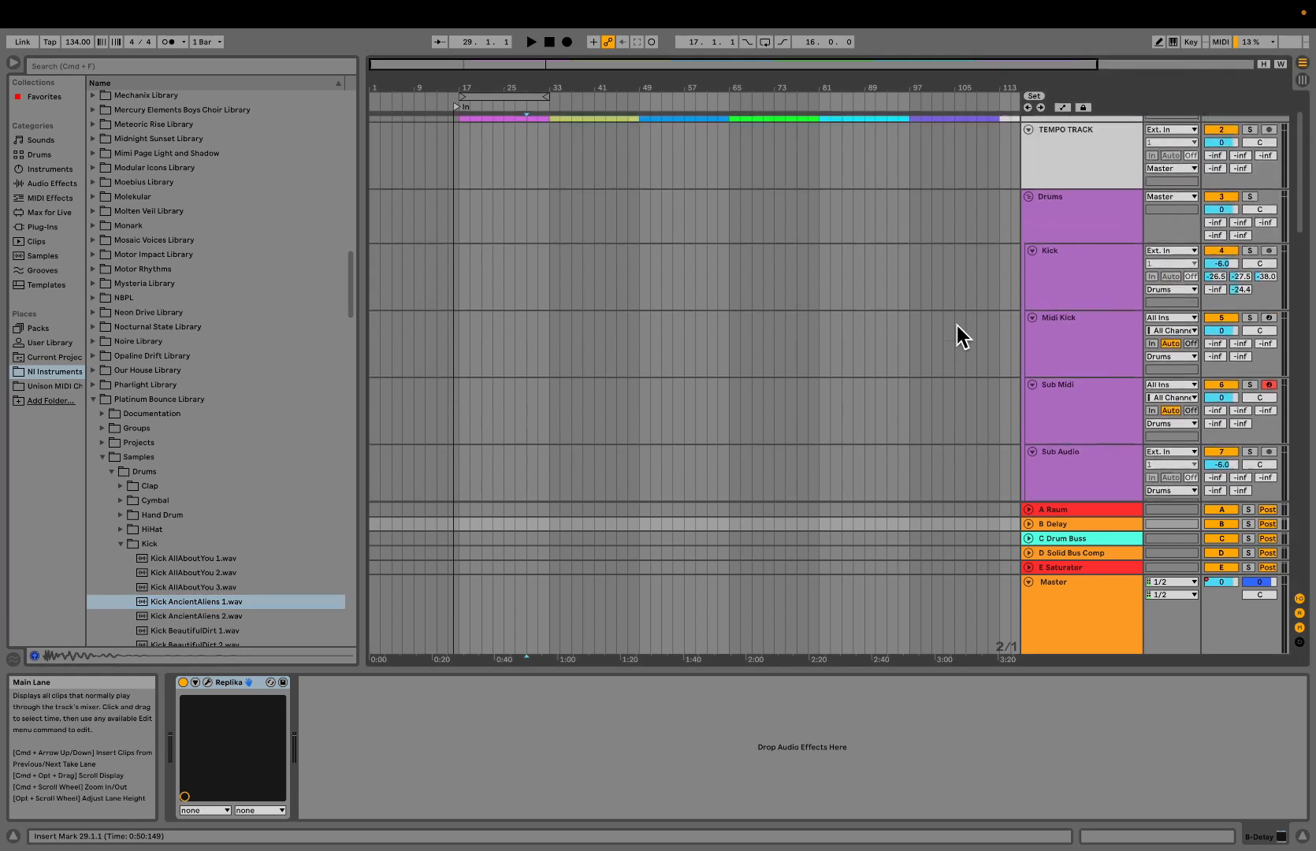
scroll(956, 326, "down", 2)
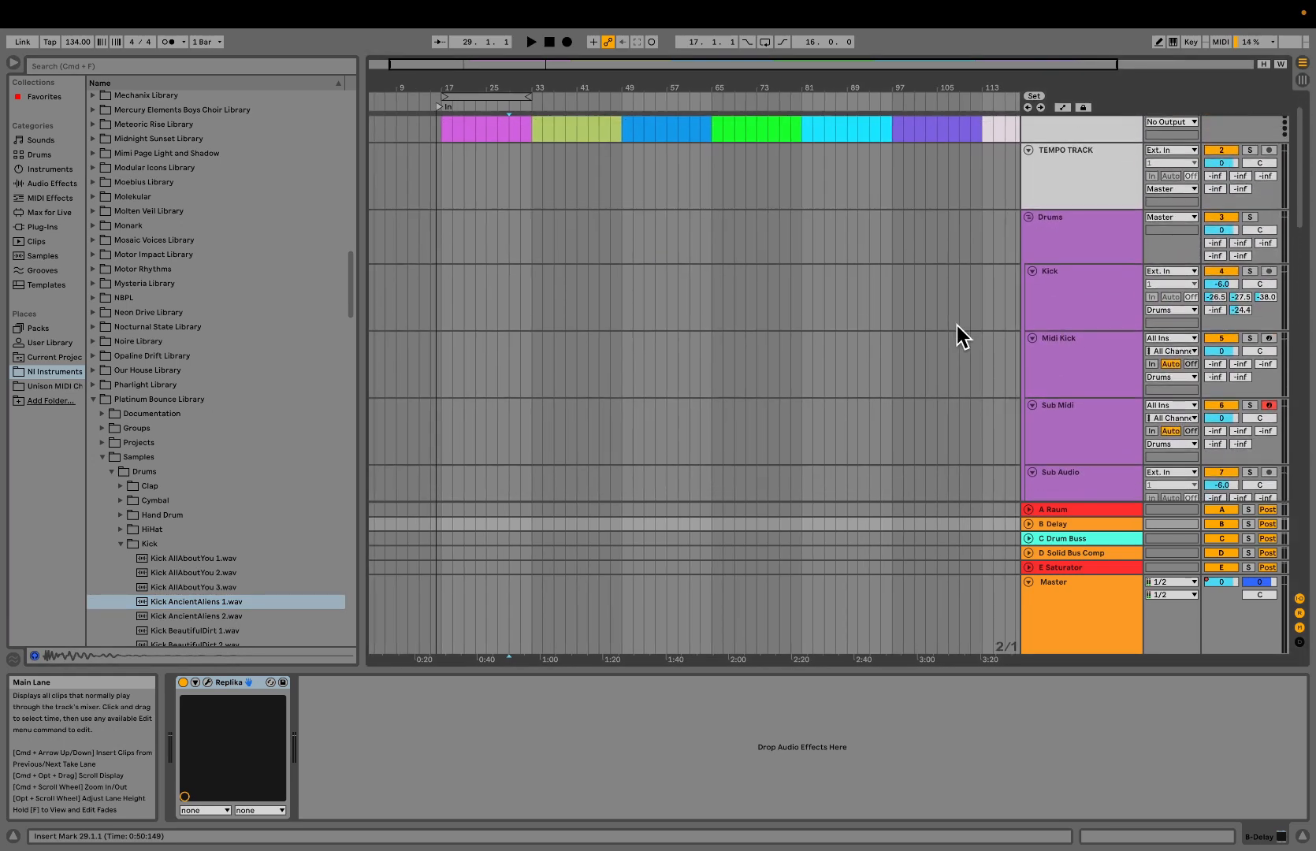
left_click(1269, 405)
left_click(1056, 307)
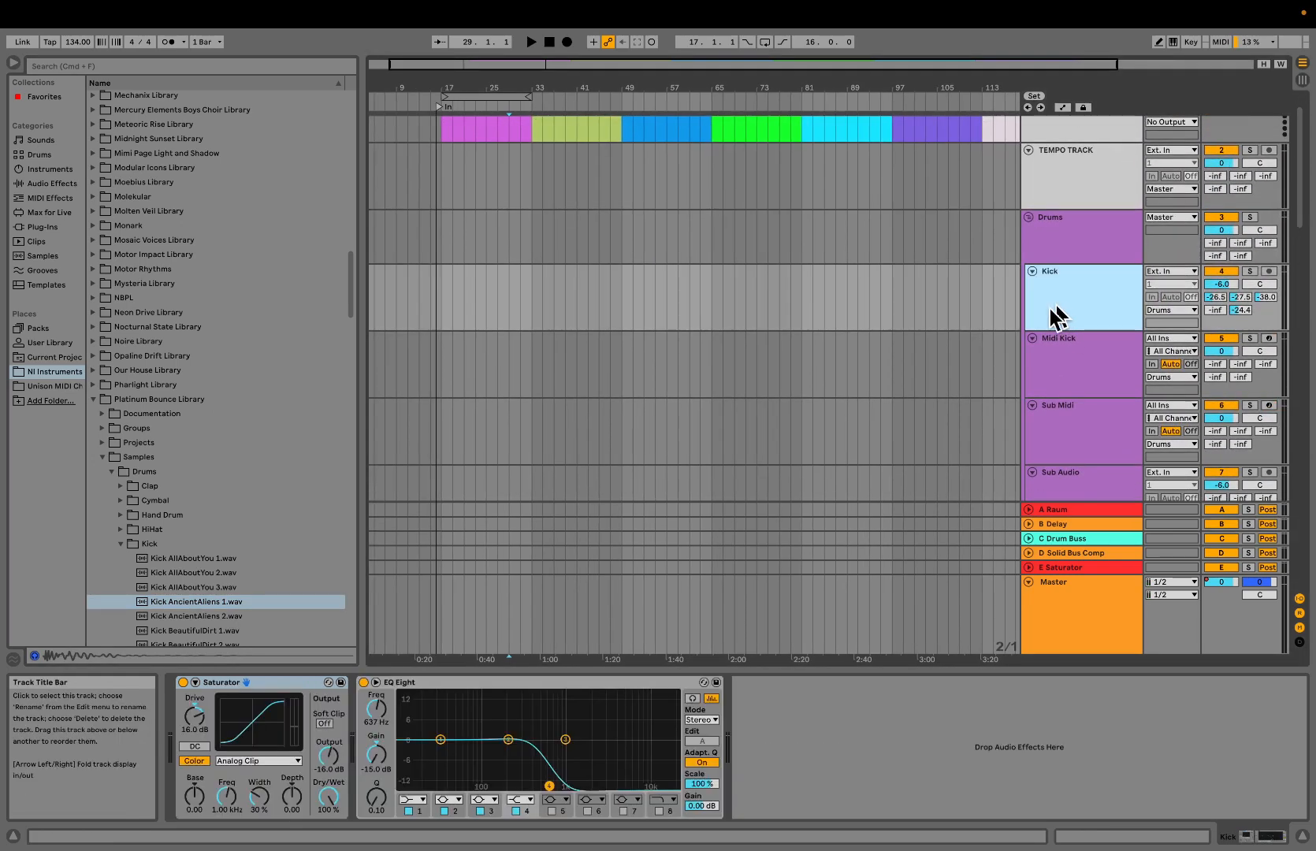
left_click(228, 603)
left_click_drag(228, 602, 444, 263)
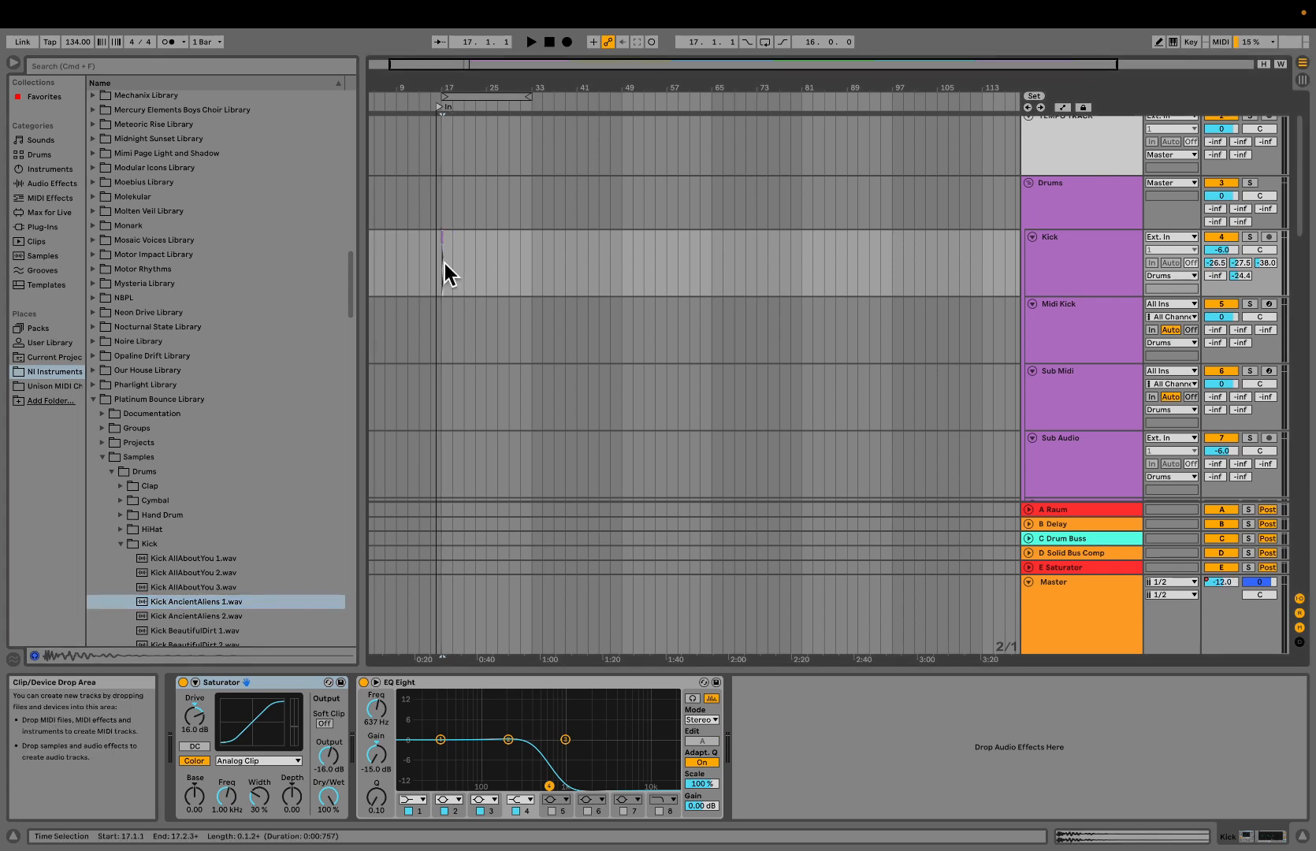
Look over the guide track's sections from Intro to Outro and select the In locator at bar 17
double_click(504, 74)
scroll(512, 237, "up", 2)
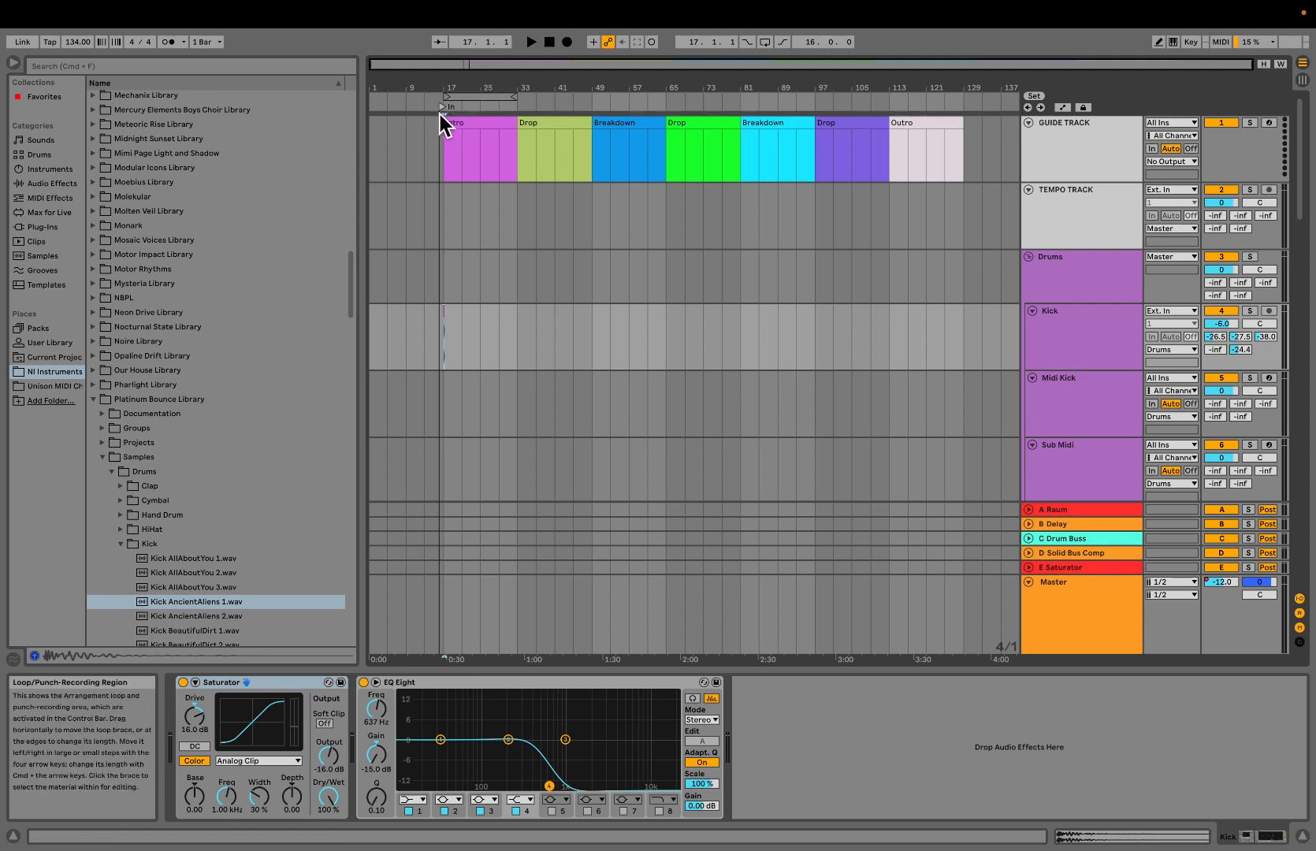
scroll(458, 69, "up", 5)
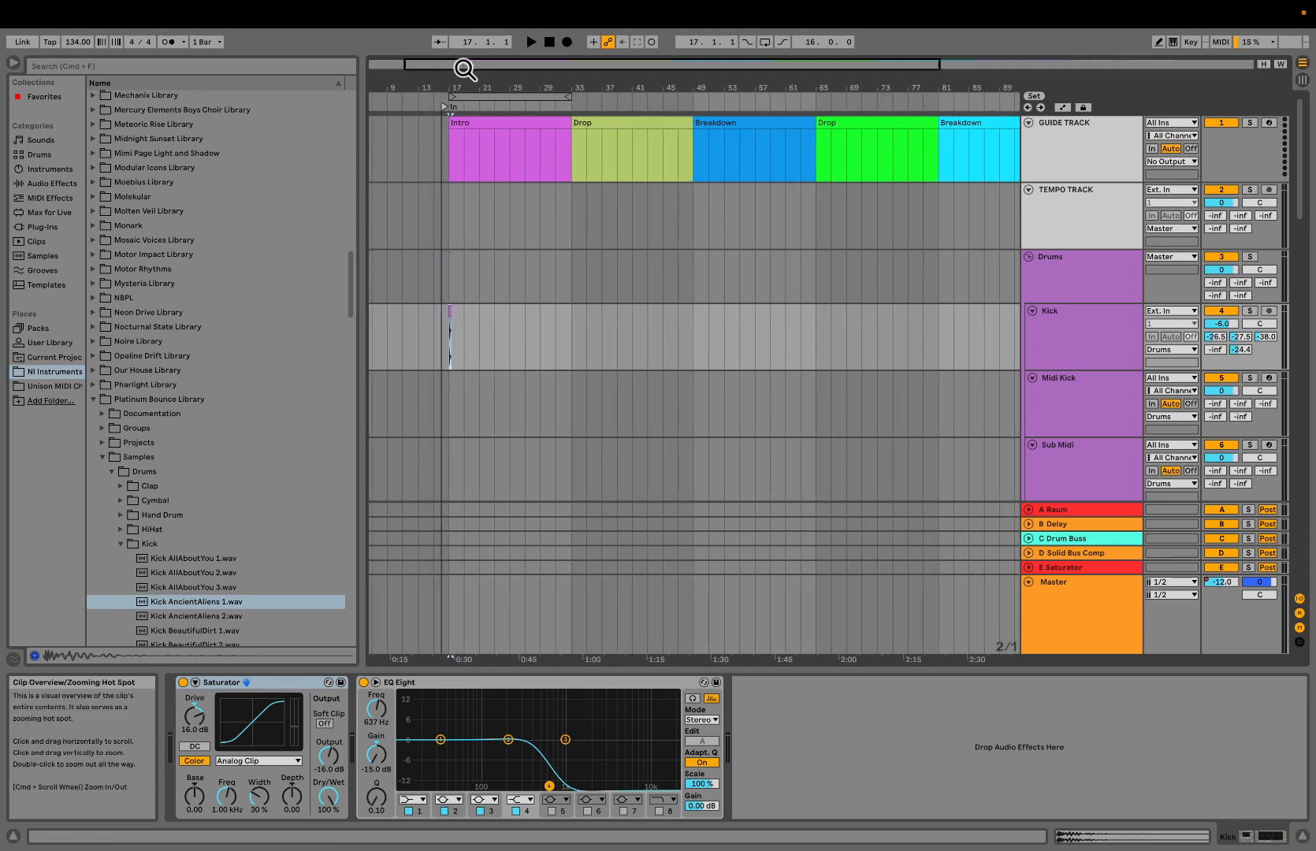
left_click(447, 109)
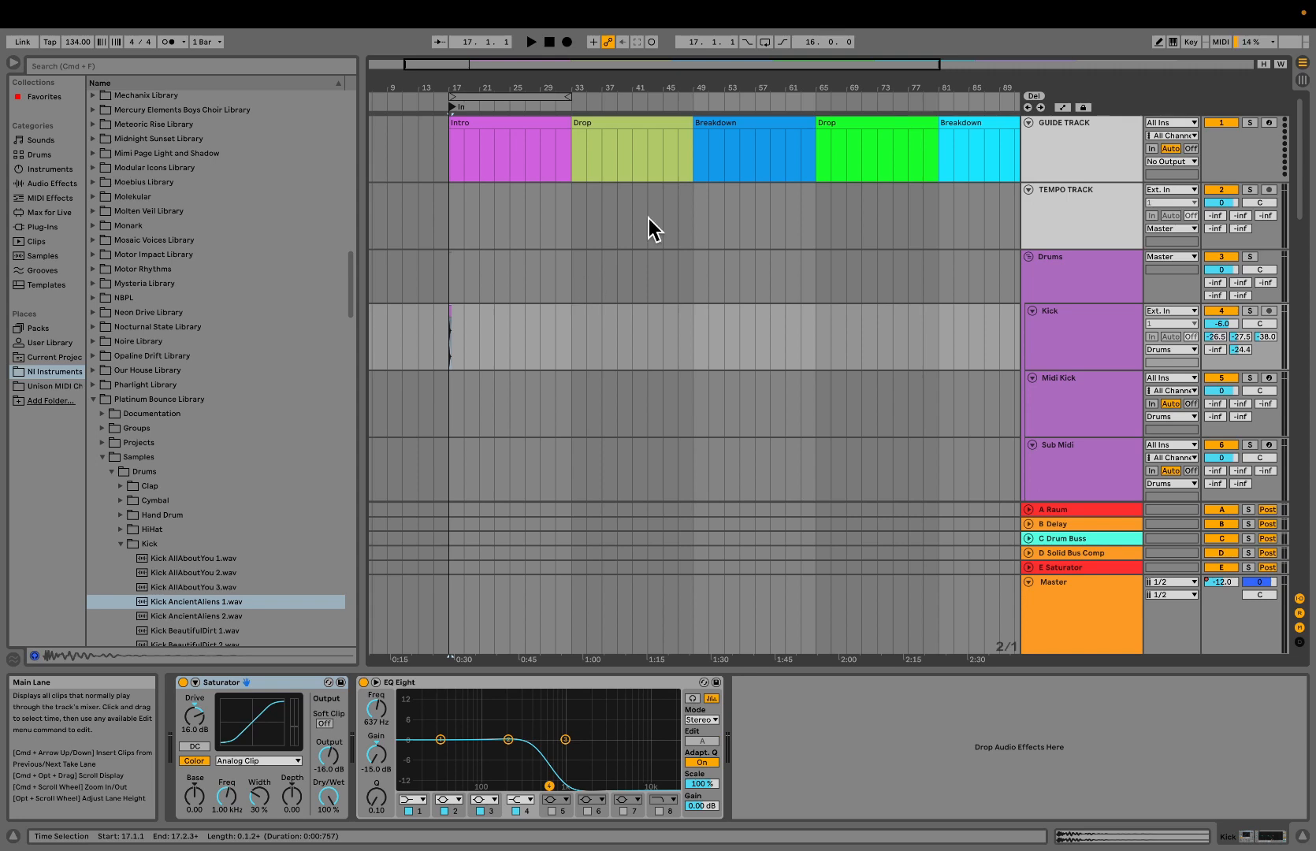
double_click(749, 64)
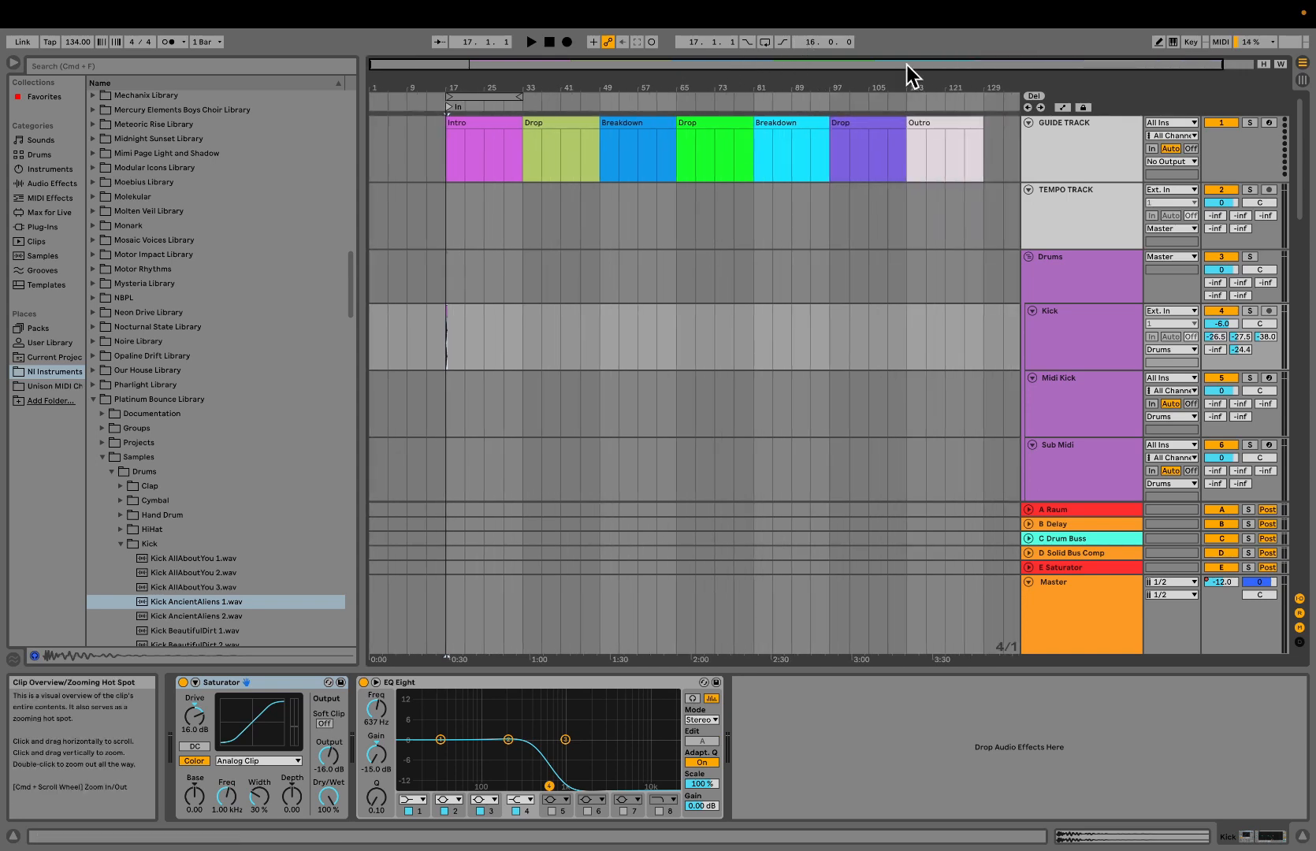
left_click_drag(664, 64, 579, 65)
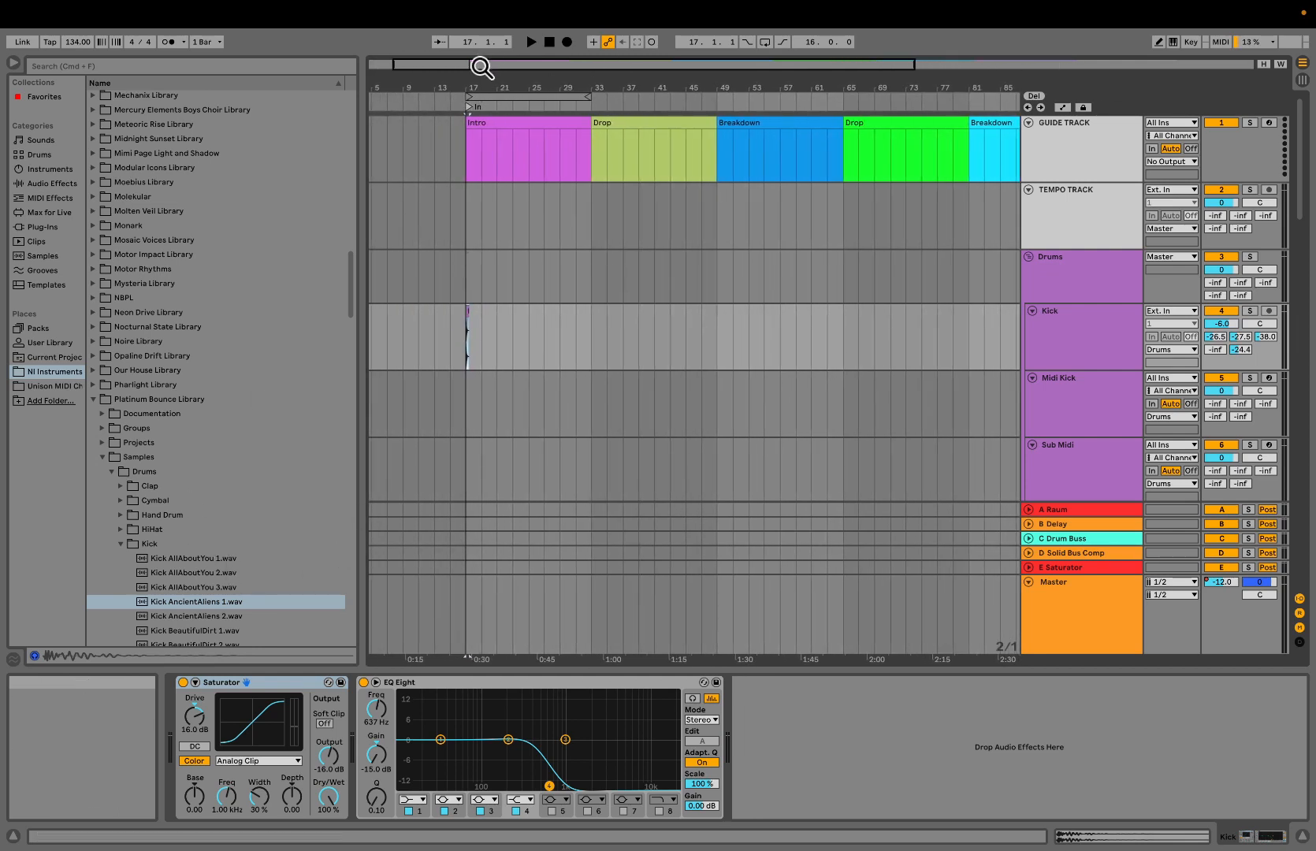
Set the project tempo to 124 BPM
left_click_drag(485, 65, 472, 115)
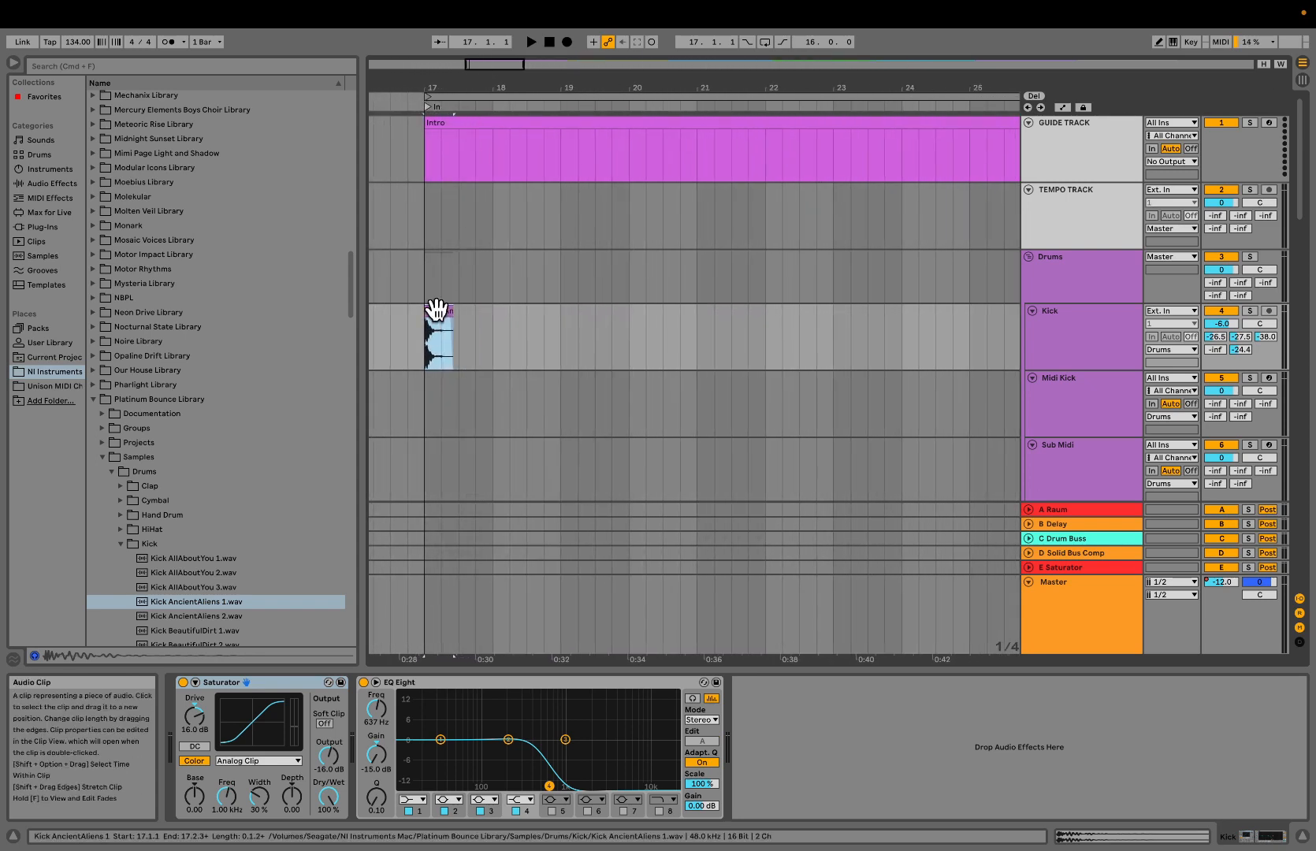
left_click(77, 42)
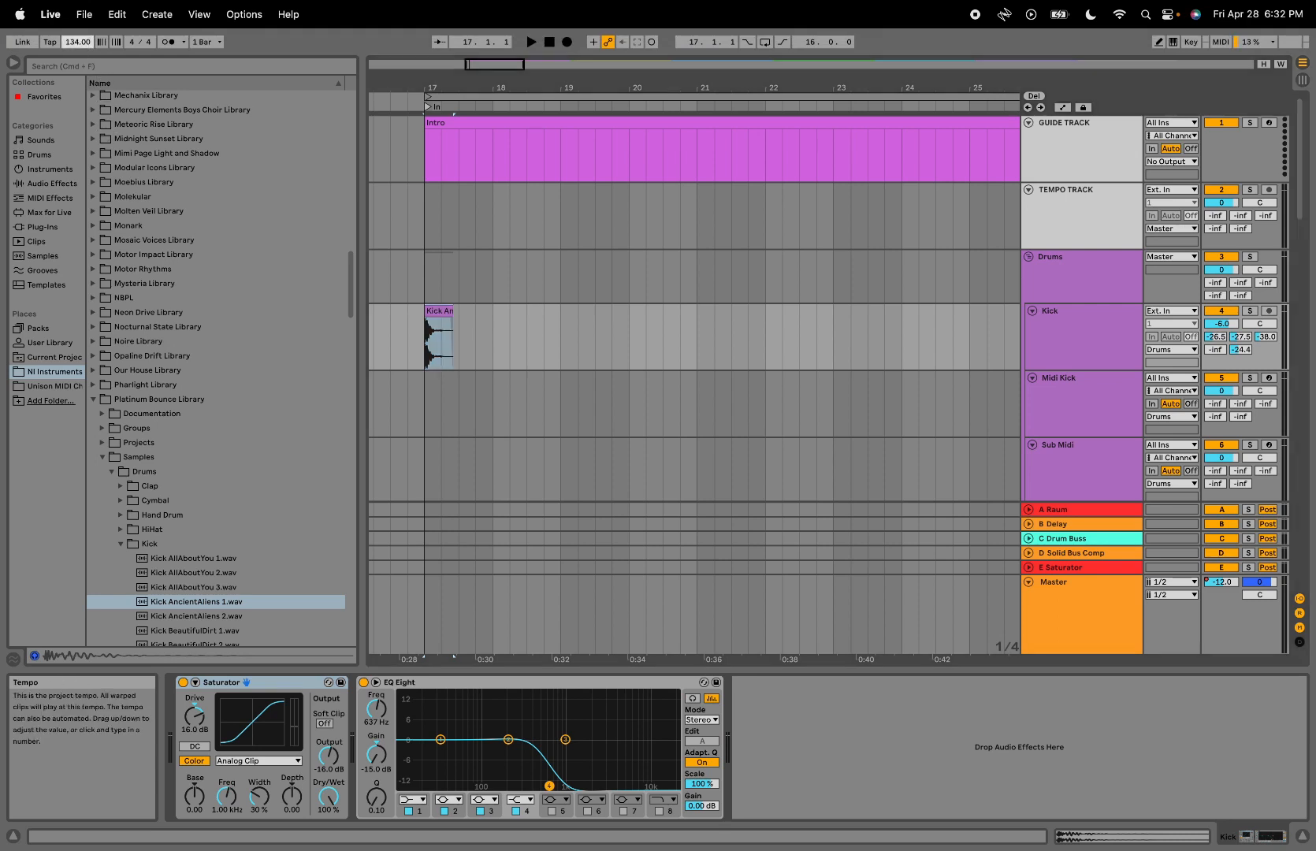
left_click_drag(78, 43, 77, 57)
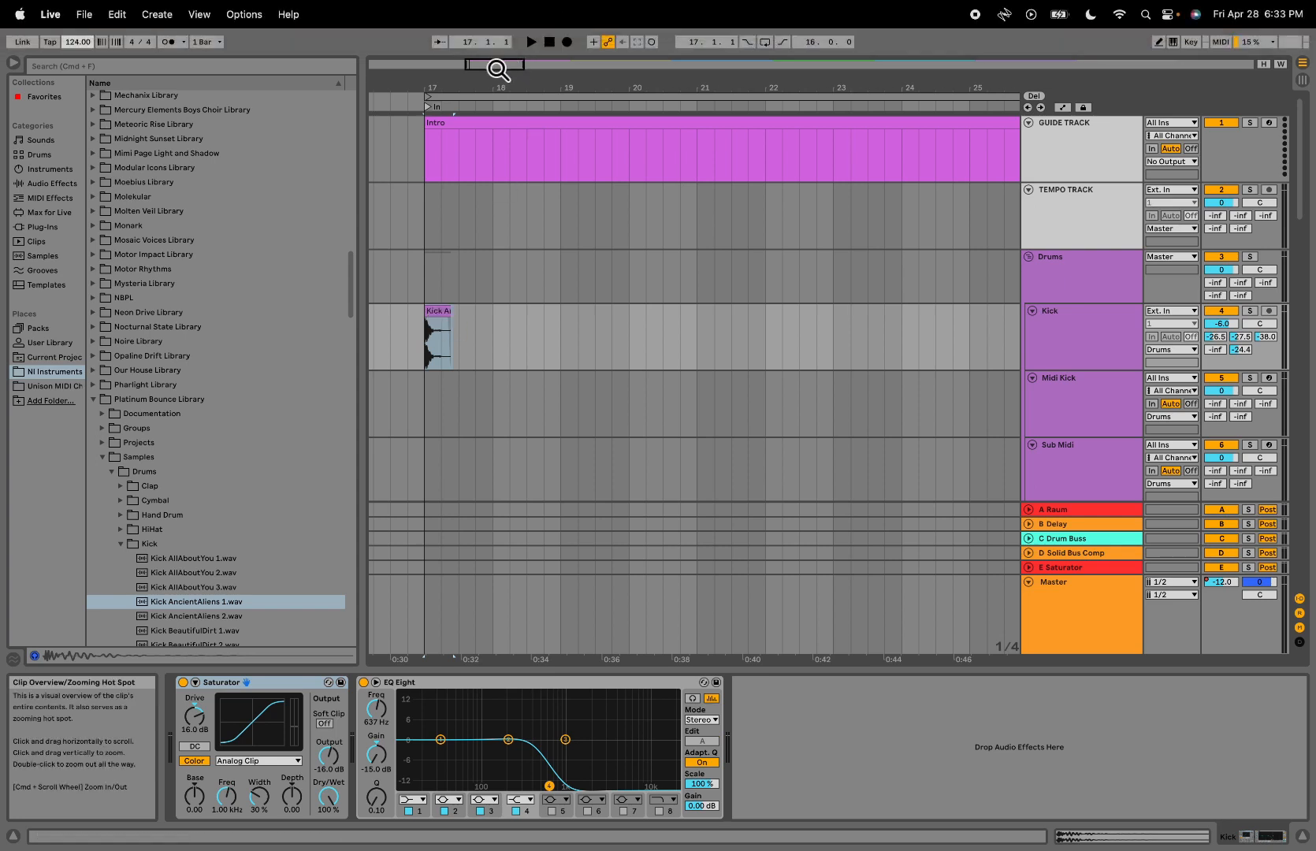
Copy the kick clip at bar 17 and paste it on the Kick track at 17.3.1
left_click_drag(492, 65, 488, 79)
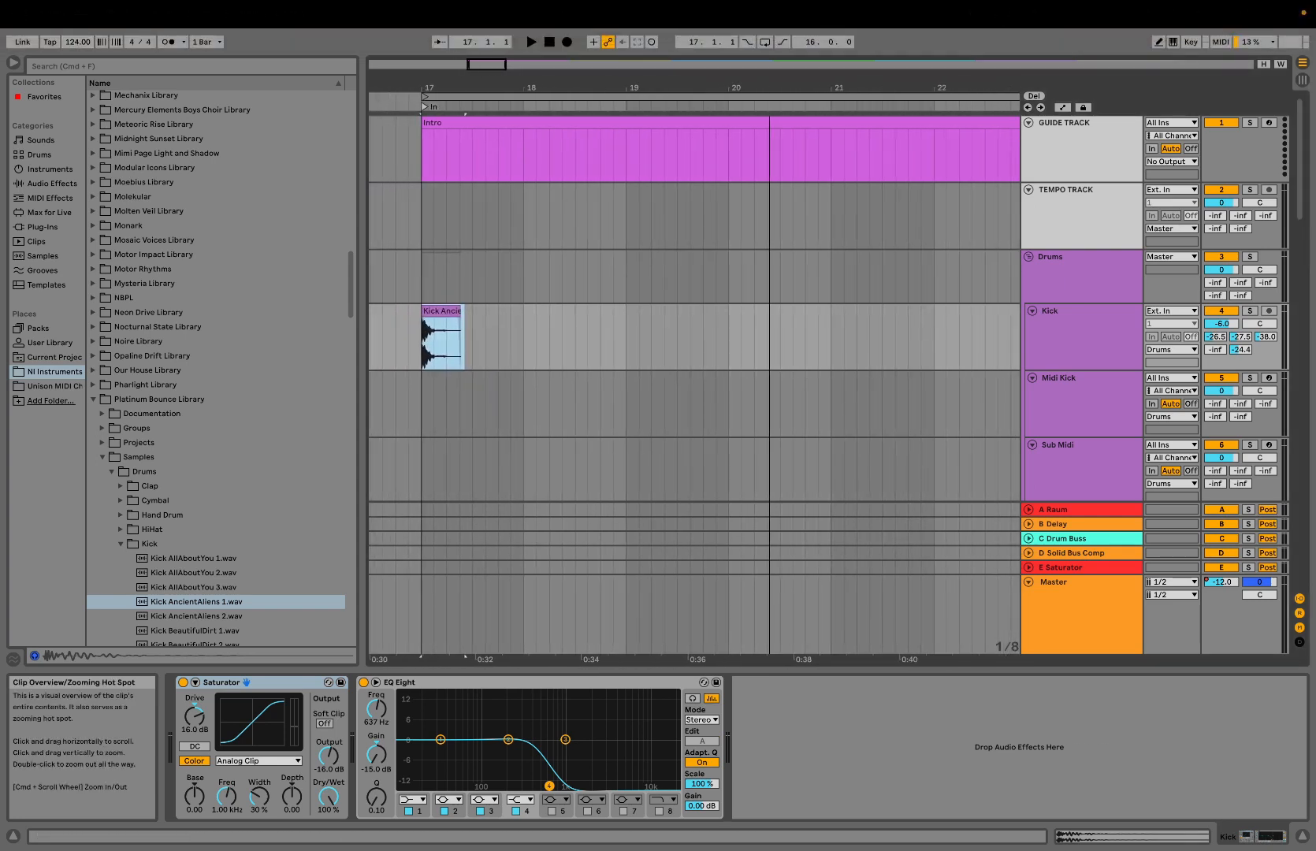
left_click(445, 313)
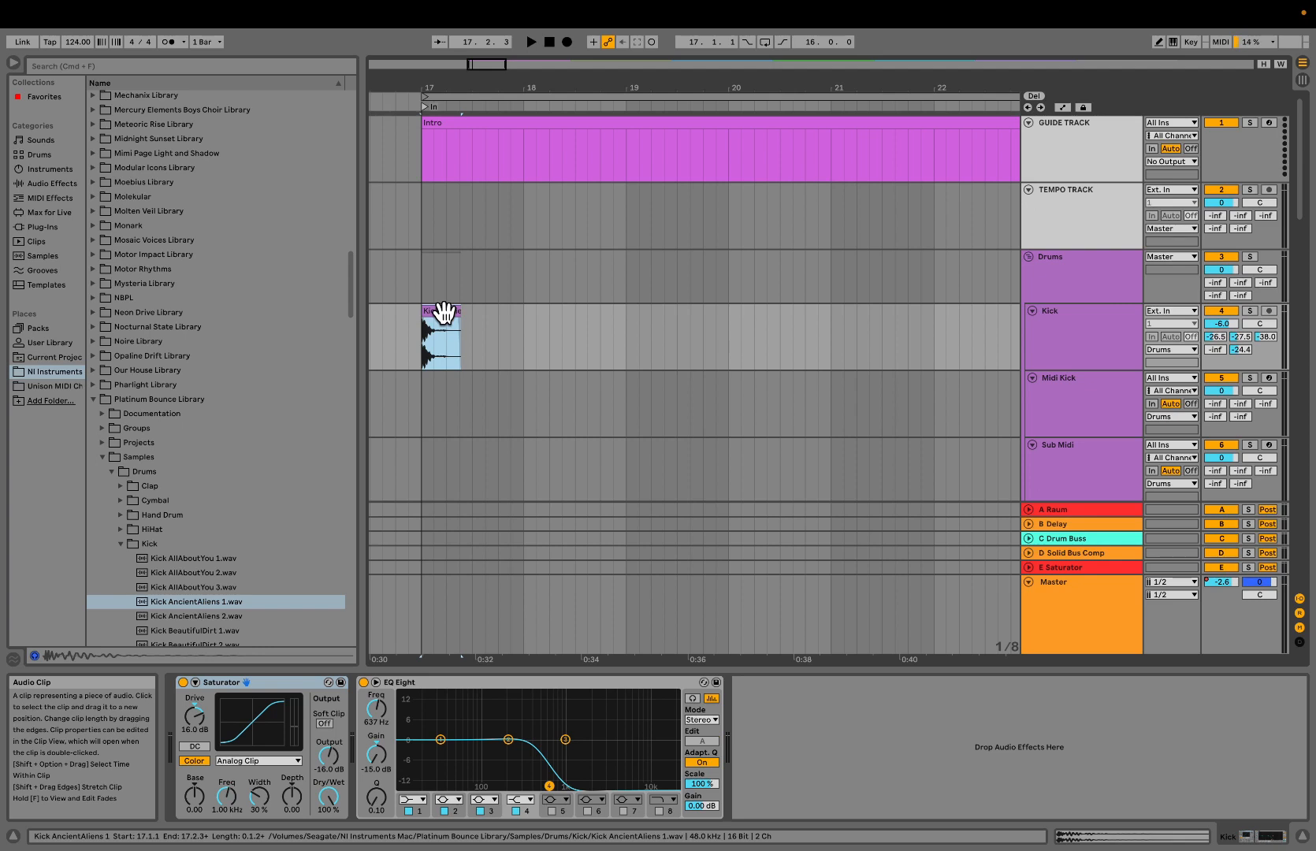
left_click(472, 340)
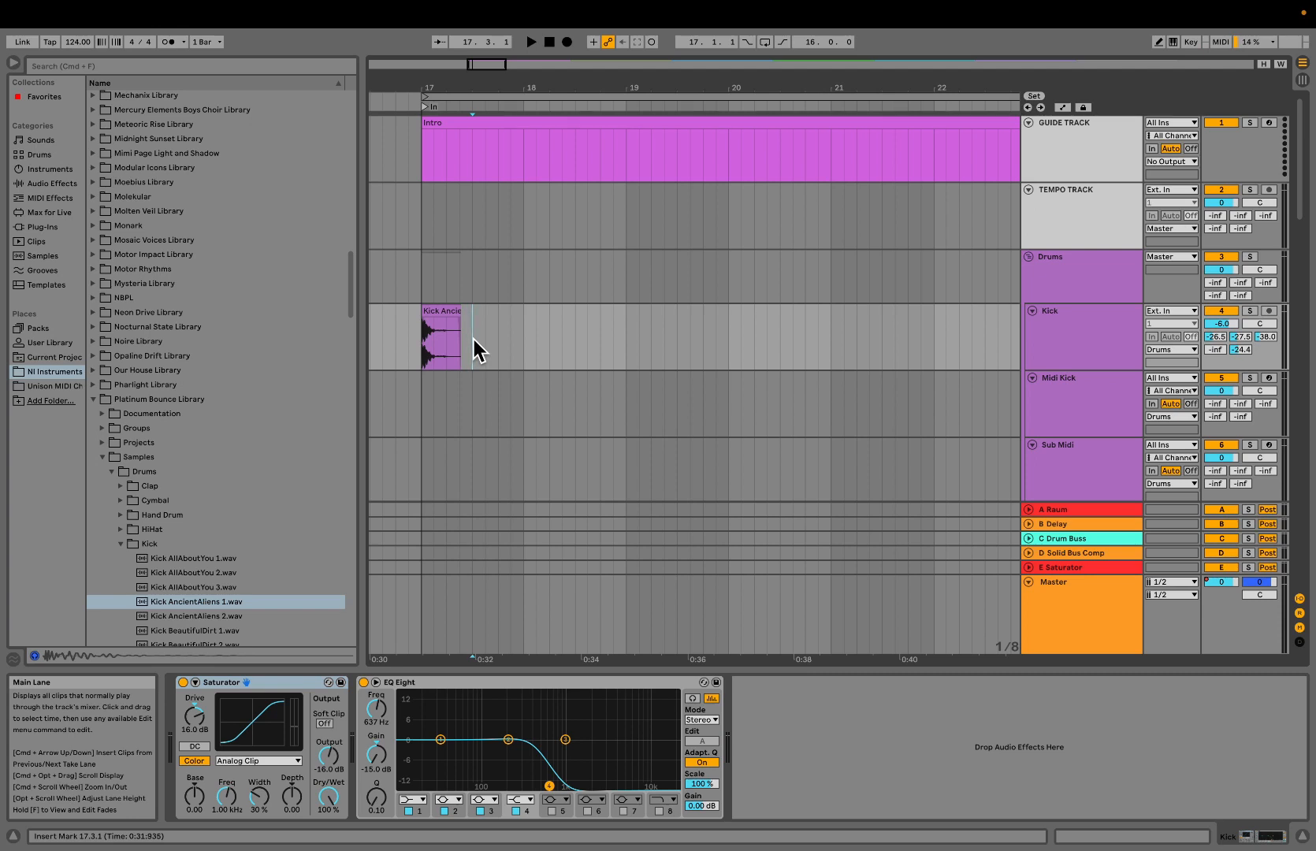
key("super+v")
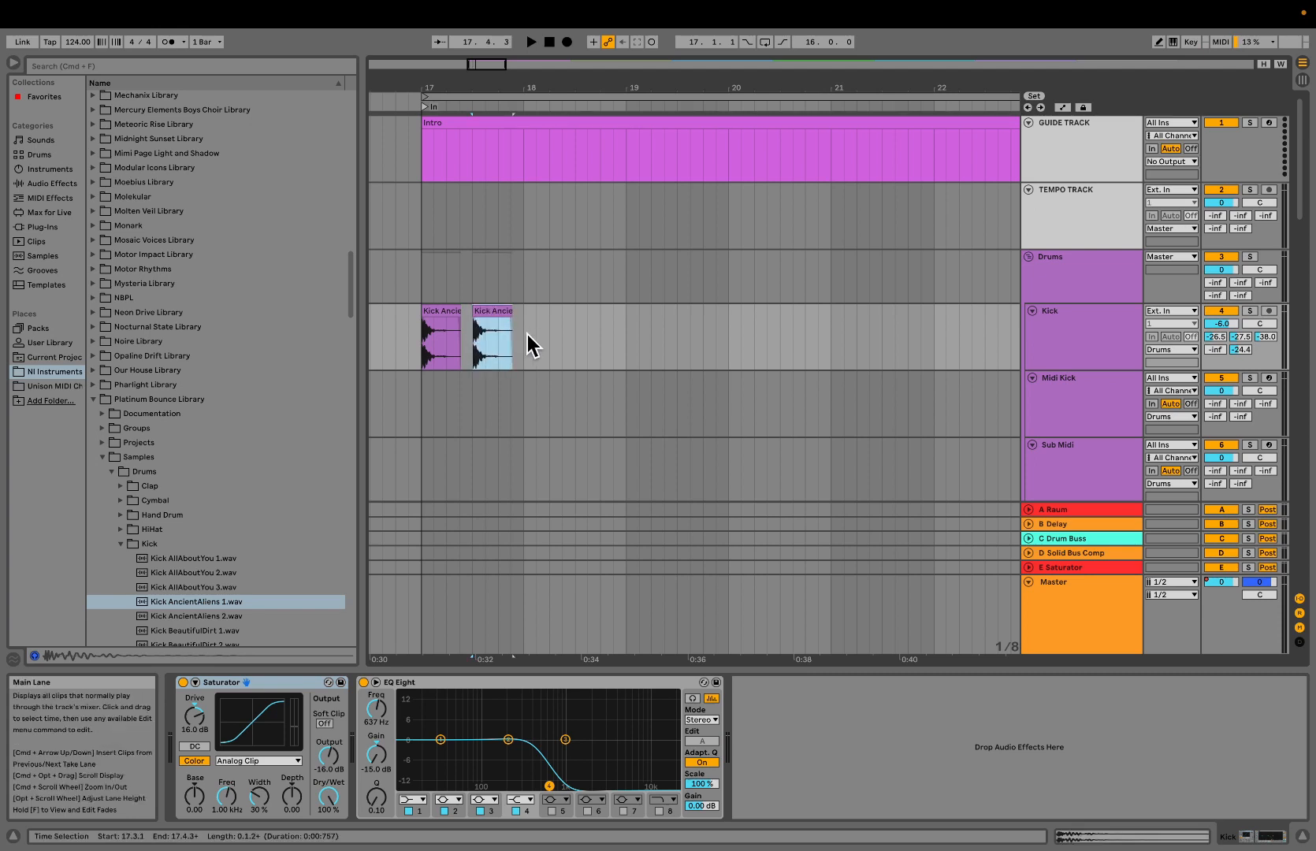
Select all of bar 17 on the Kick track and duplicate its two-kick pattern repeatedly until the Outro ends at bar 129
left_click_drag(527, 334, 413, 336)
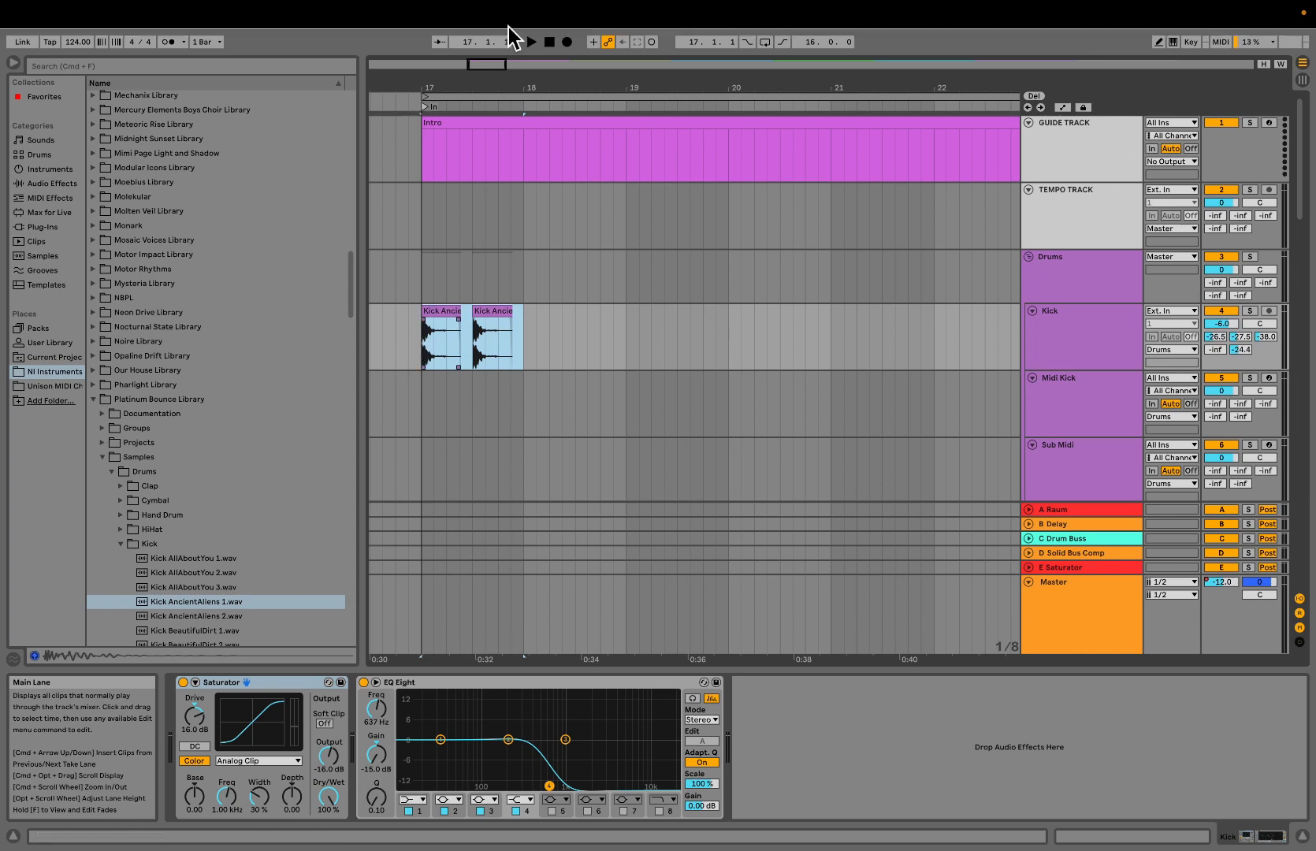
left_click_drag(491, 69, 546, 76)
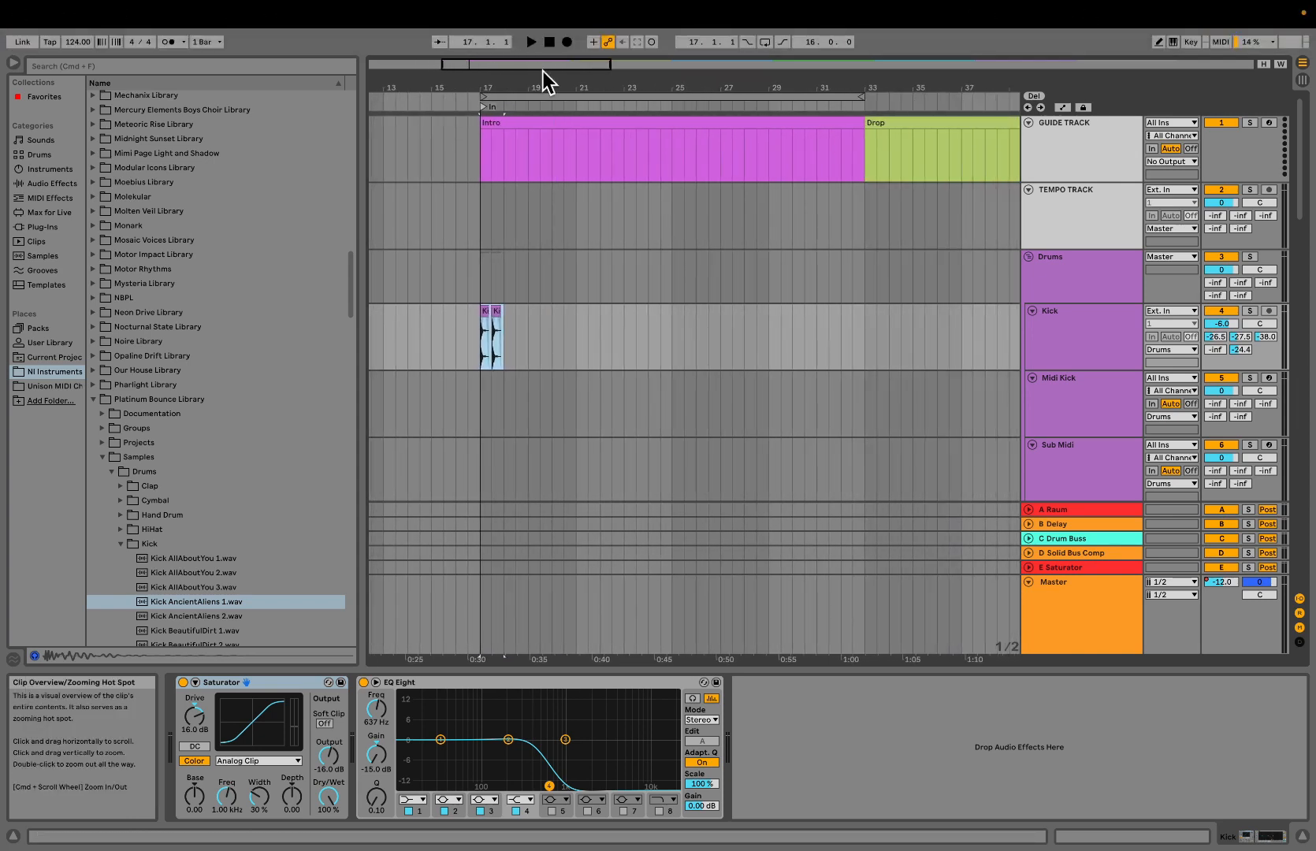
key("super+d")
key("super+d")
key("super+d")
key("super+d")
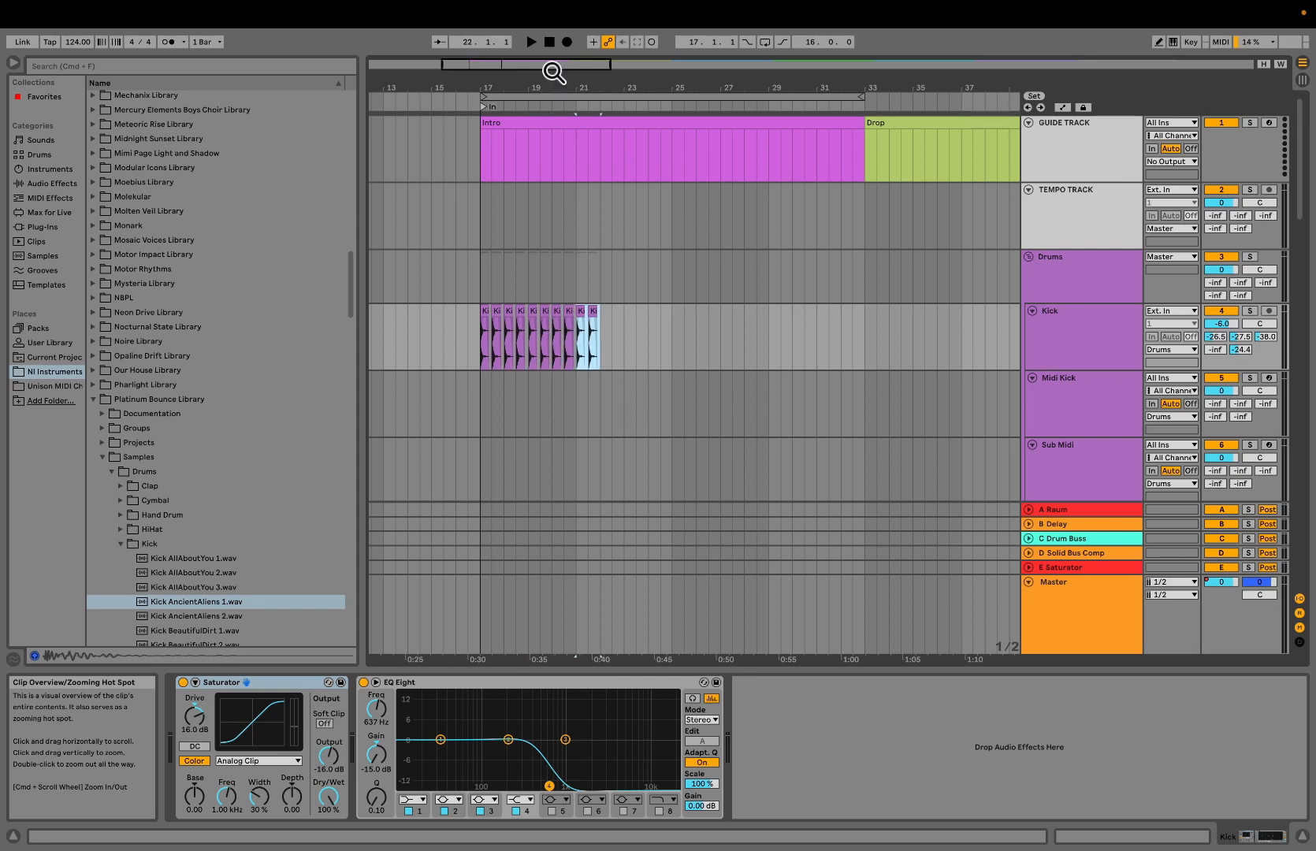
left_click_drag(547, 69, 547, 23)
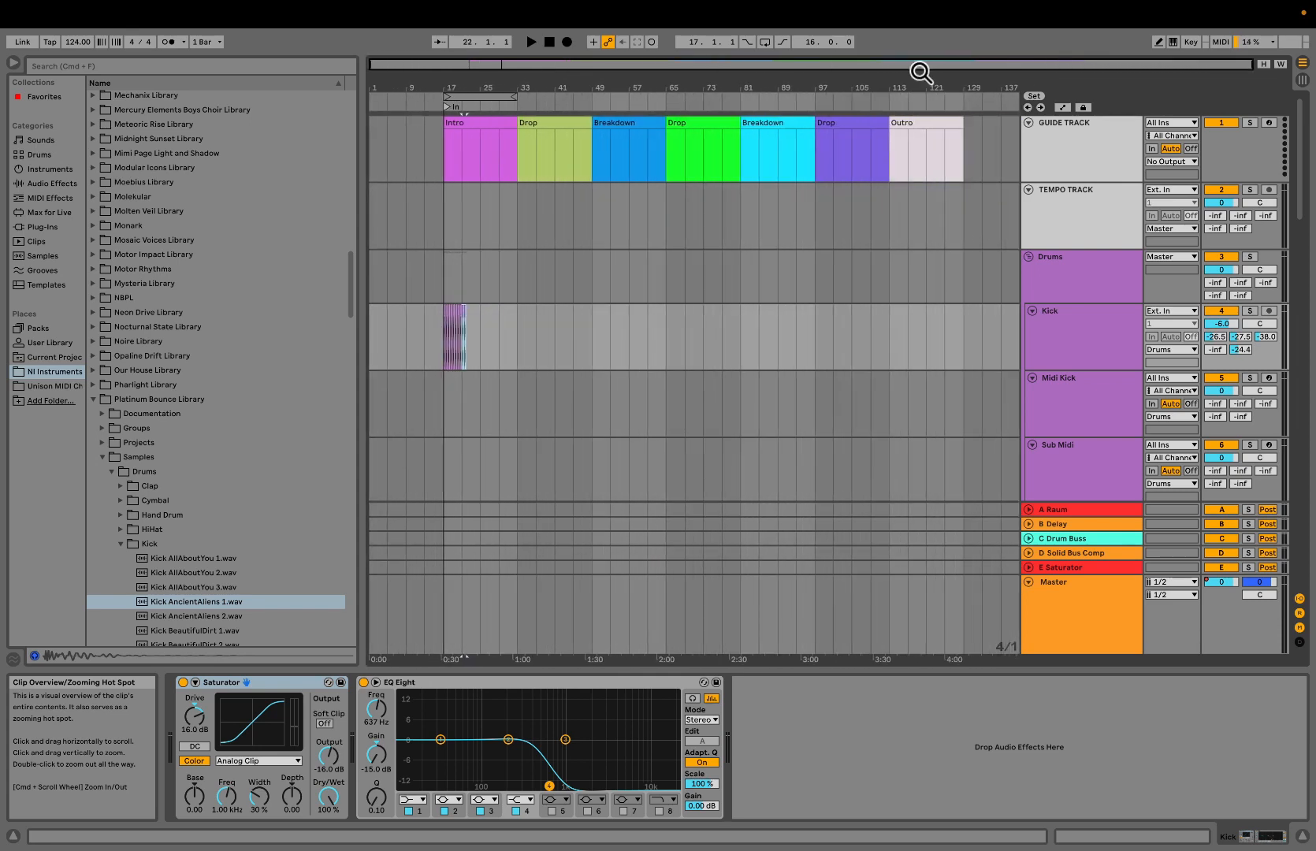
key("super+d")
key("super+d")
key("super+d")
key("super+d")
key("super+d")
key("super+d")
key("super+d")
key("super+d")
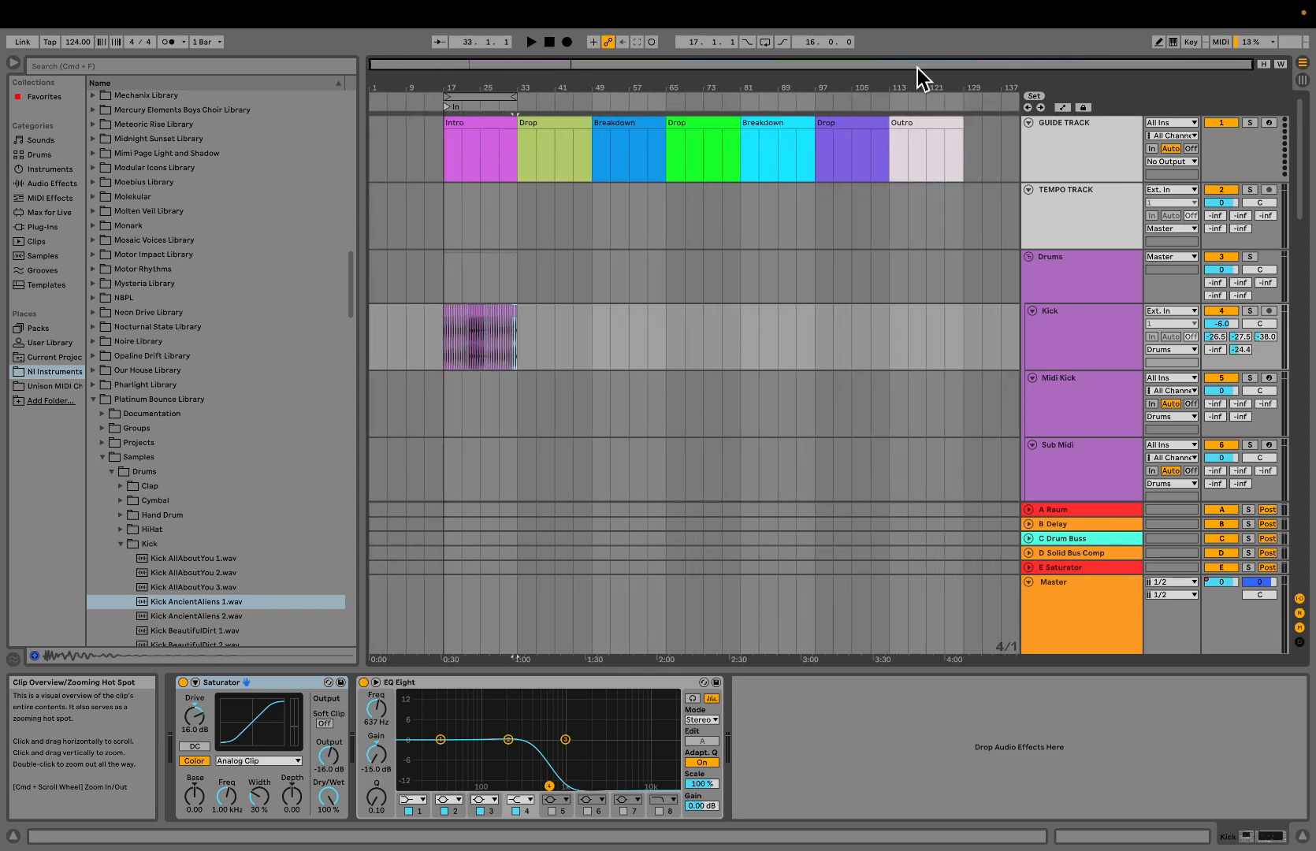
key("super+d")
key("super+d")
key("super+d")
key("super+d")
key("super+d")
key("super+d")
key("super+d")
key("super+d")
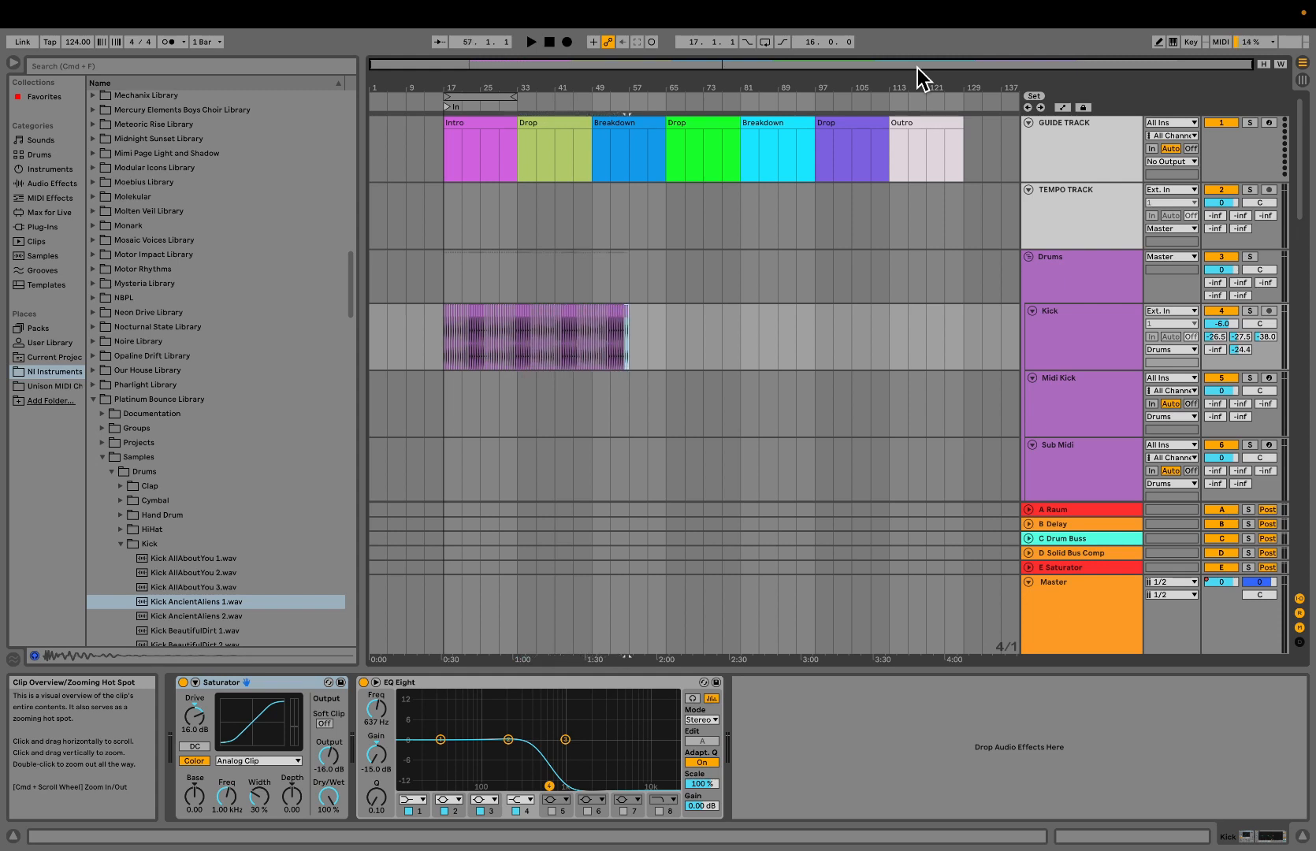
key("super+d")
key("super+d")
key("super+d")
key("super+d")
key("super+d")
key("super+d")
key("super+d")
key("super+d")
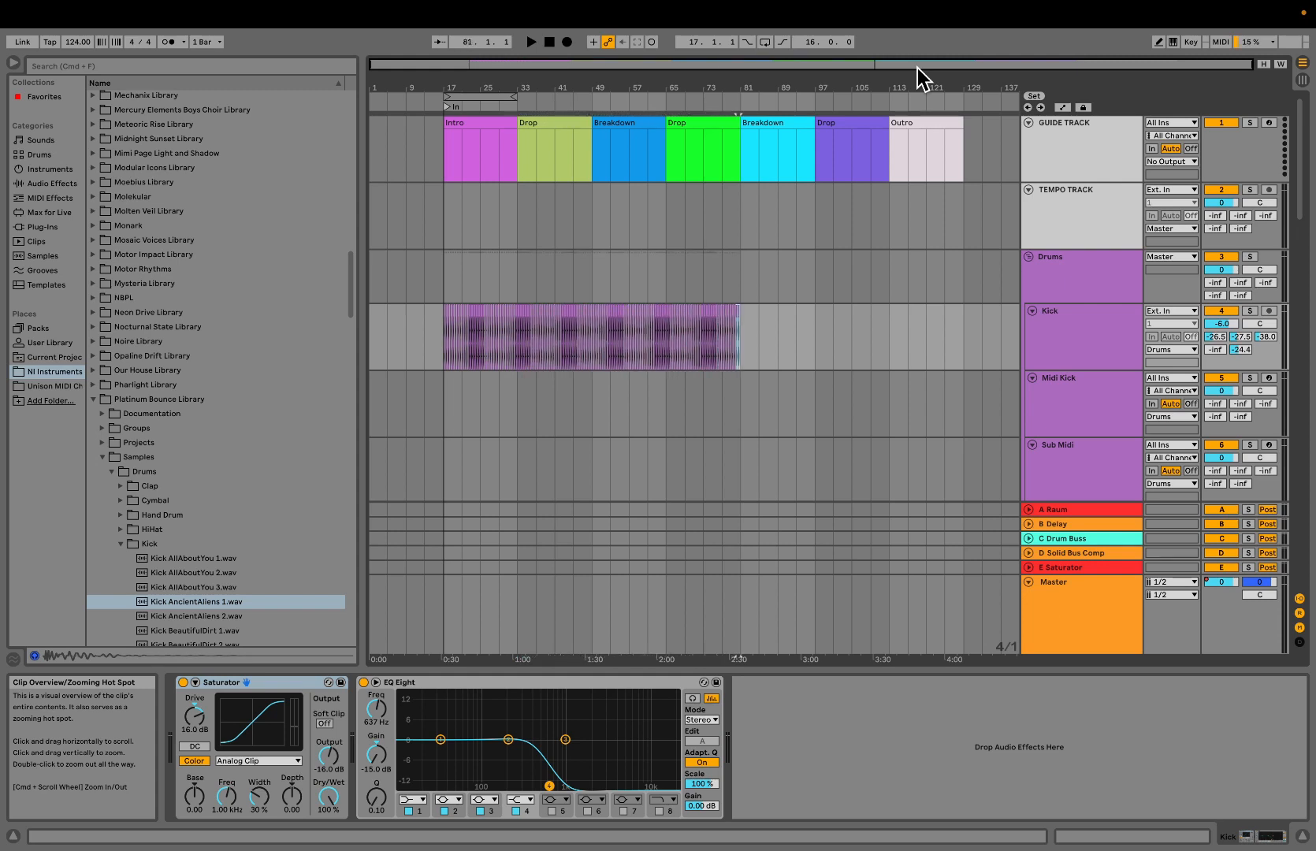
key("super+d")
key("super+d")
key("super+d")
key("super+d")
key("super+d")
key("super+d")
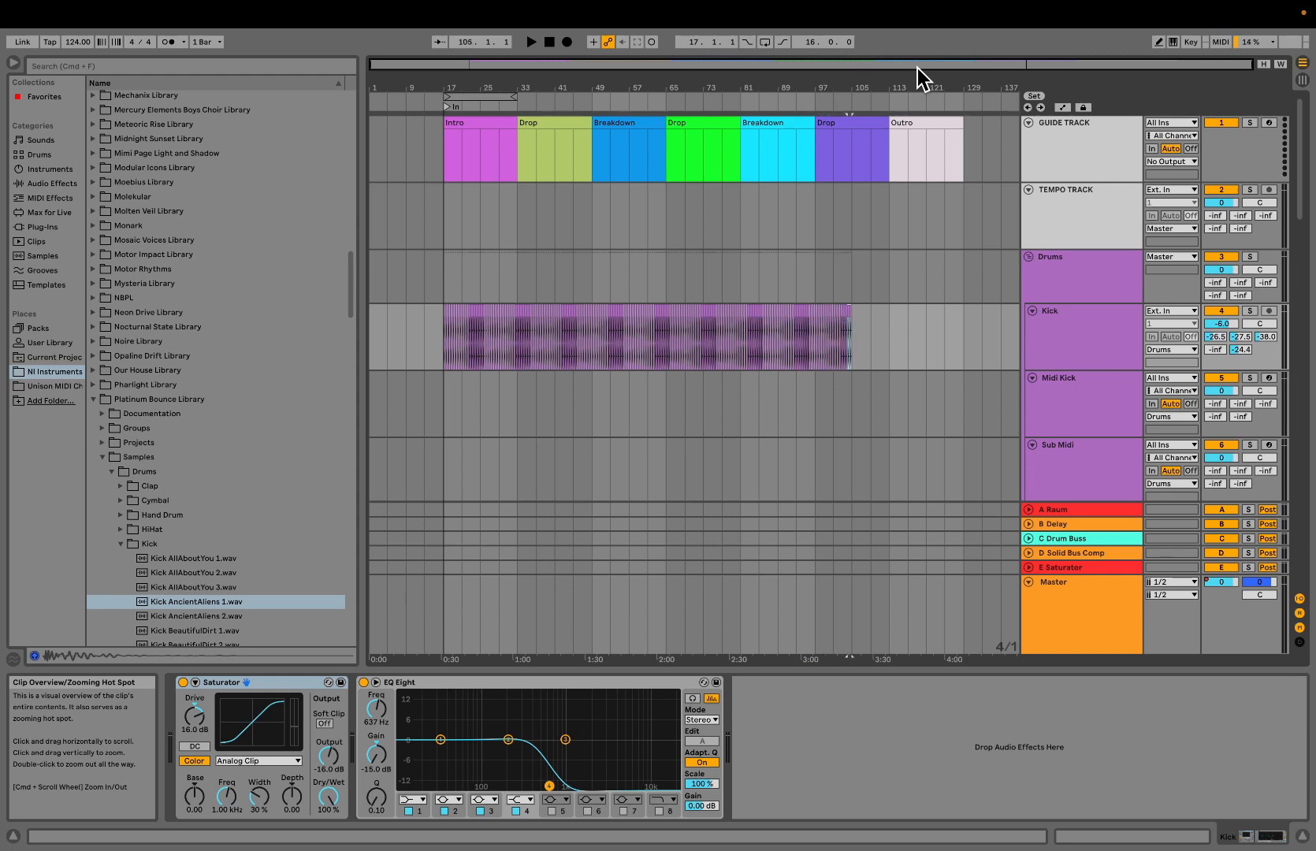
key("super+d")
key("super+d")
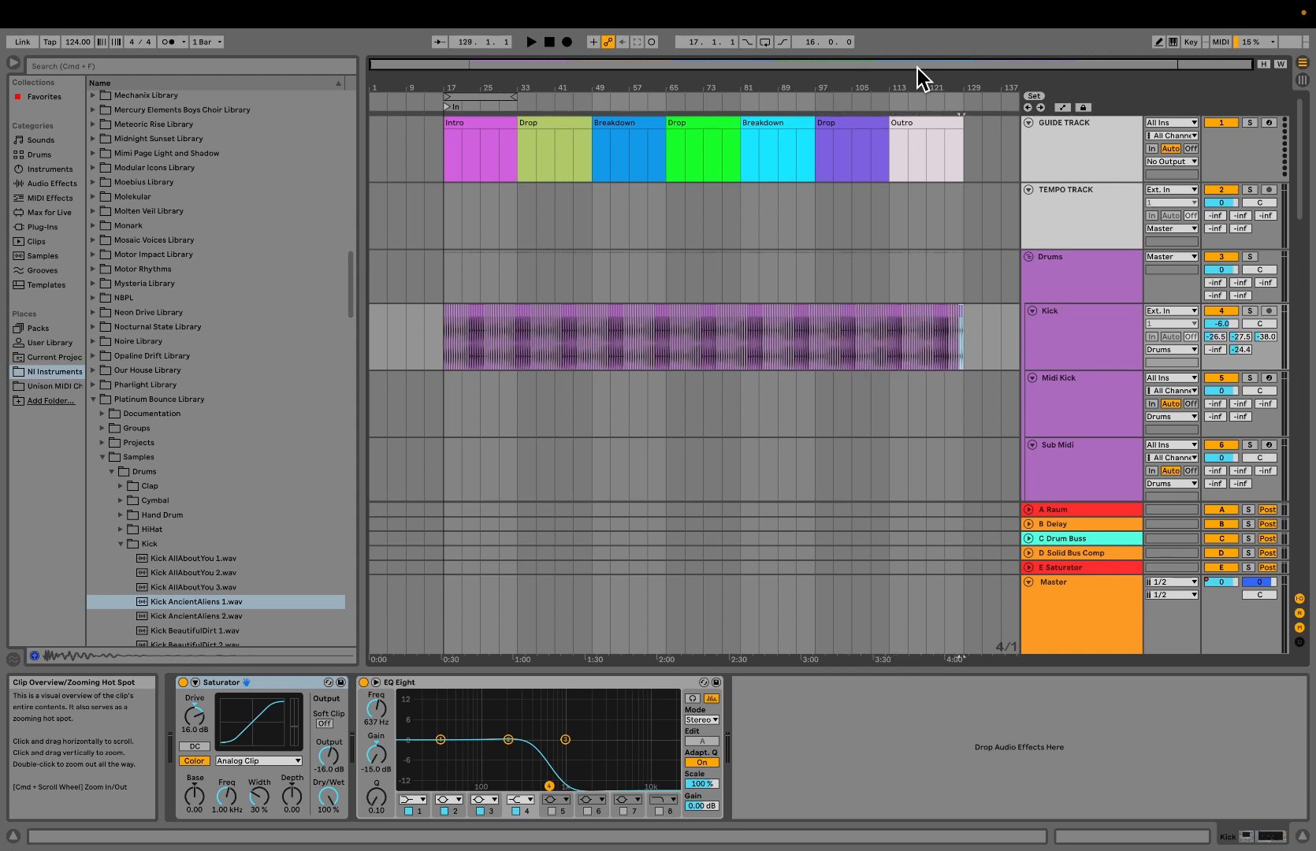
left_click_drag(917, 66, 1175, 177)
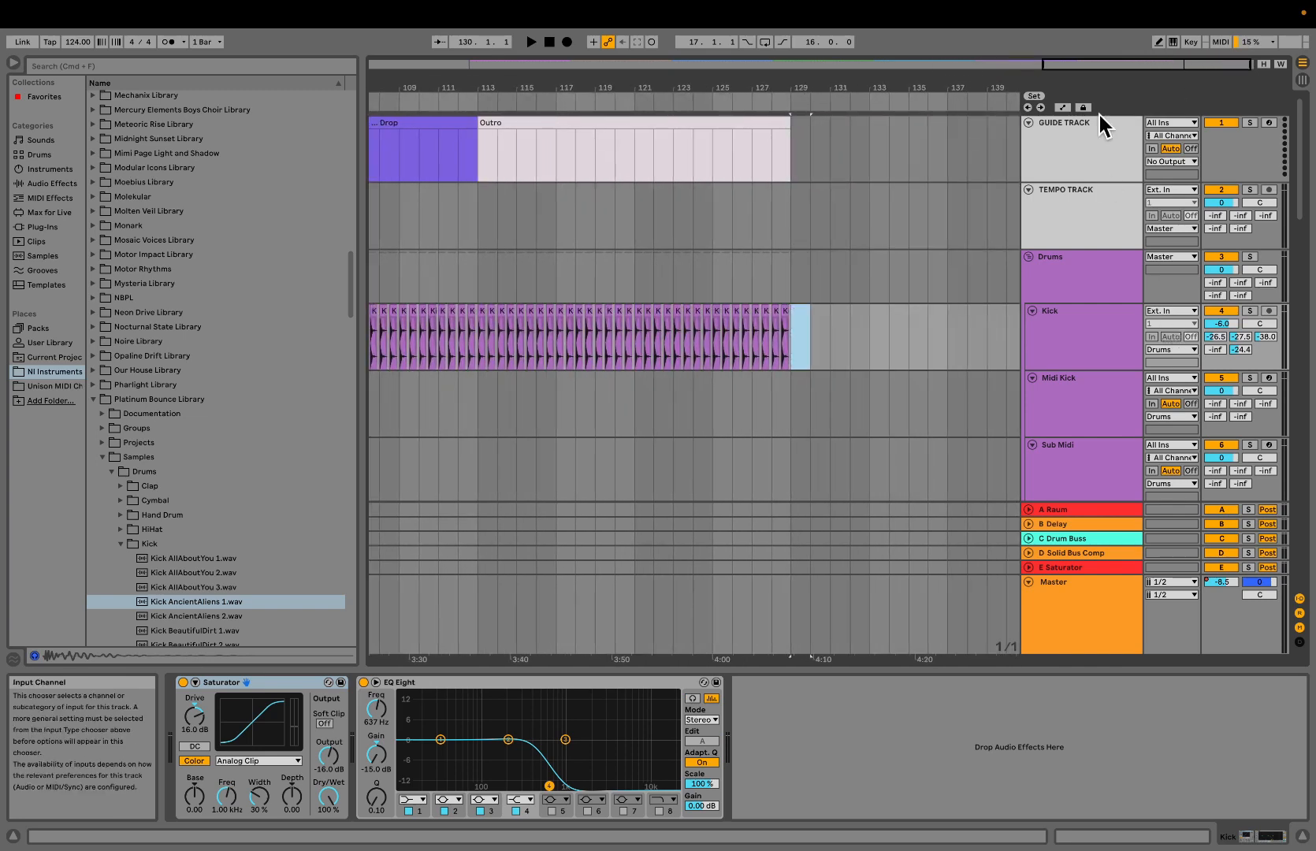
double_click(1103, 63)
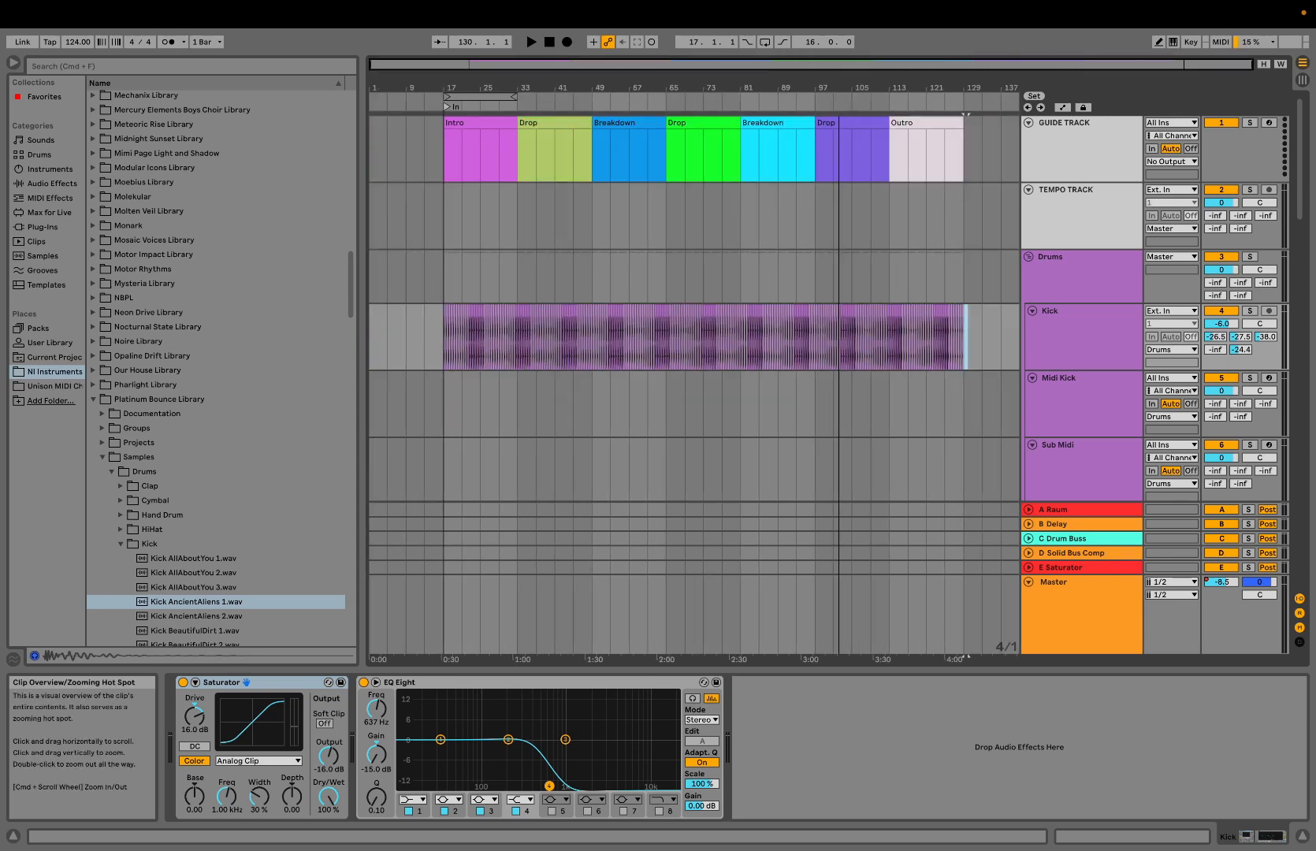
Play the arrangement from bar 17 and deactivate the Saturator and EQ Eight on the Kick track
left_click_drag(969, 64, 505, 87)
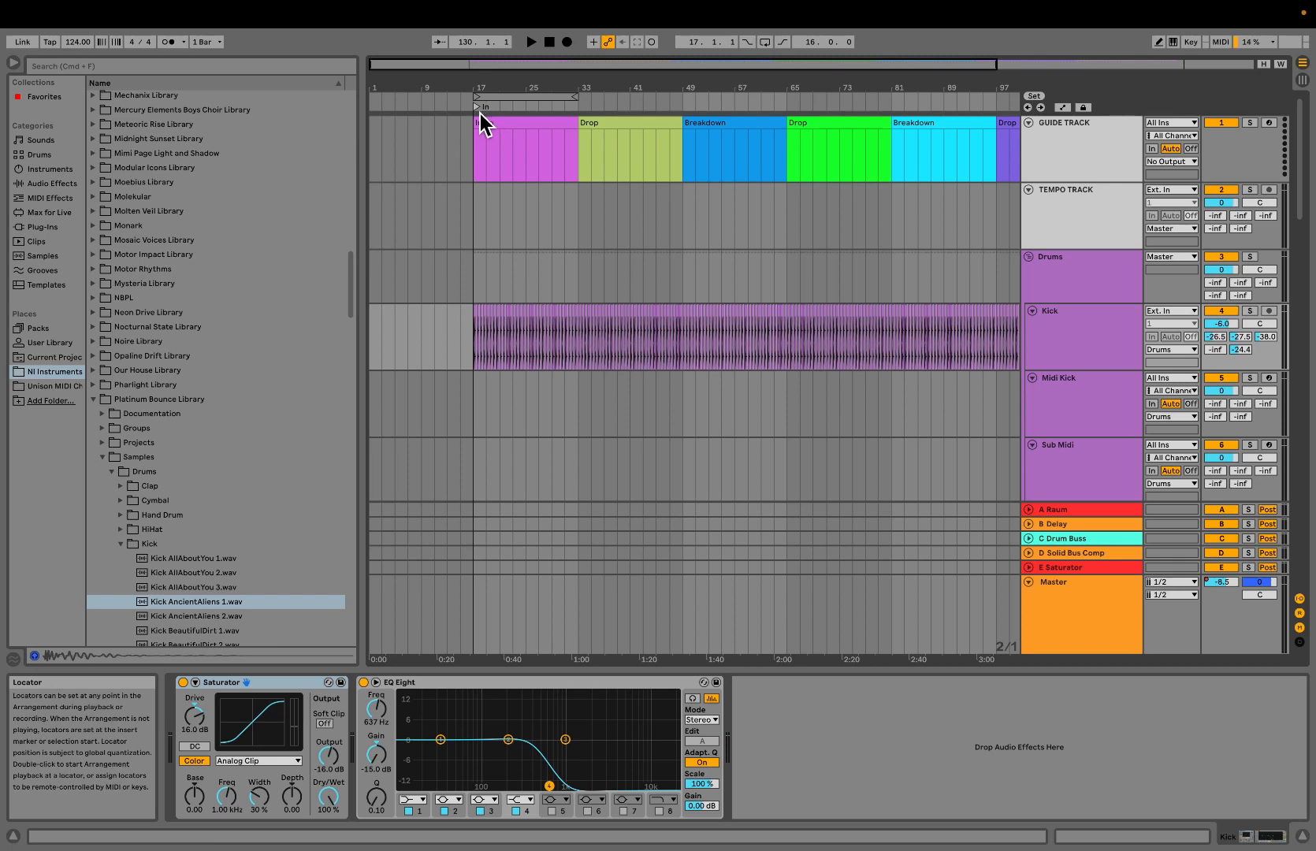
left_click(480, 114)
left_click(532, 42)
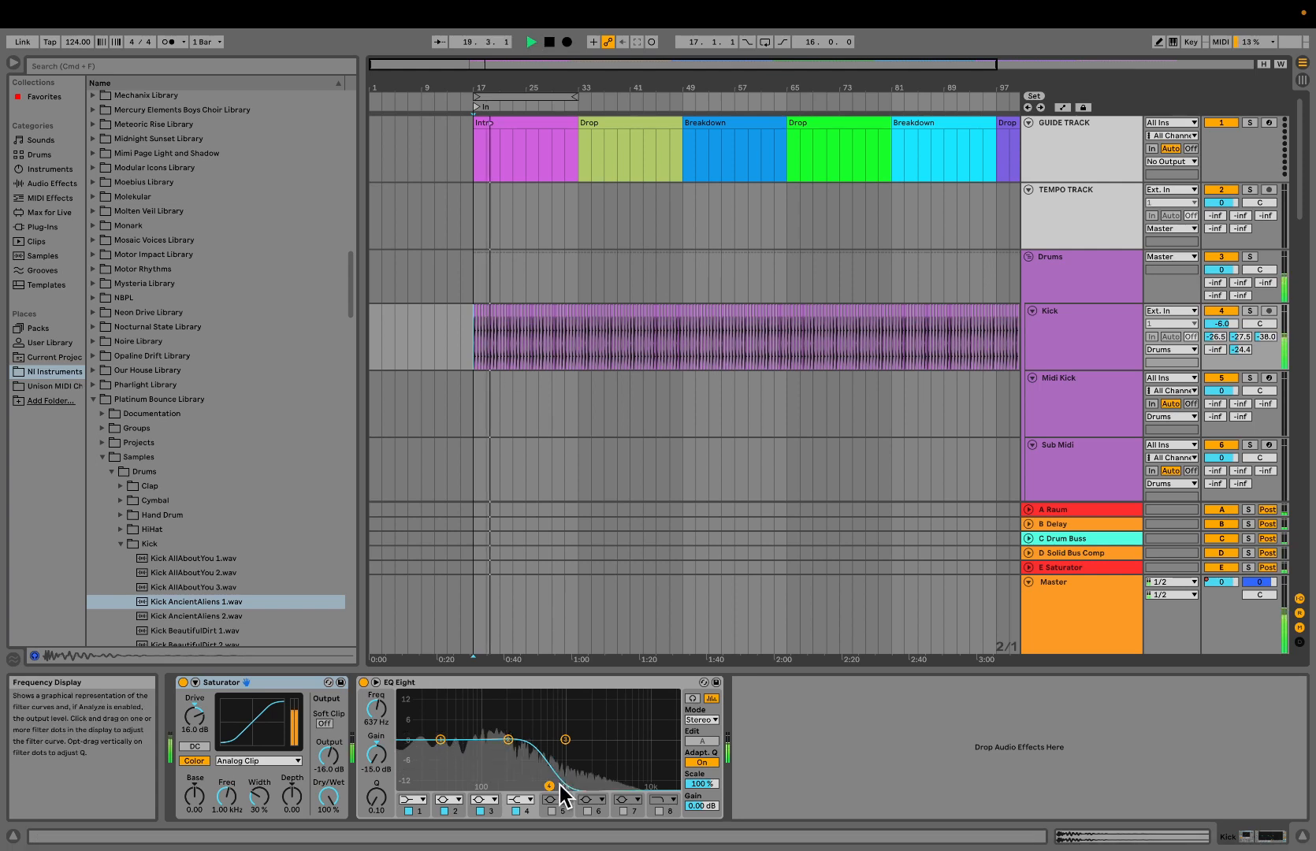
left_click(184, 684)
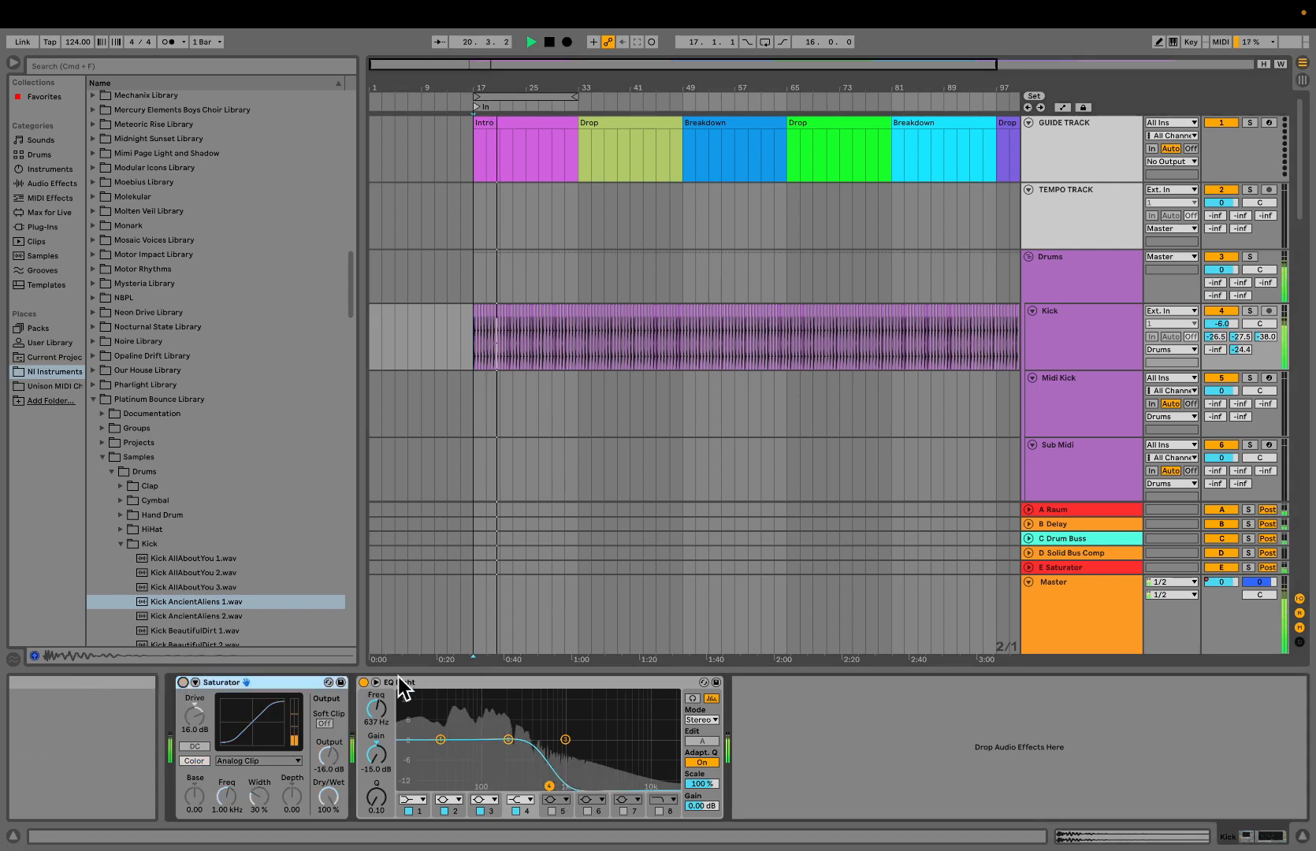
left_click(363, 682)
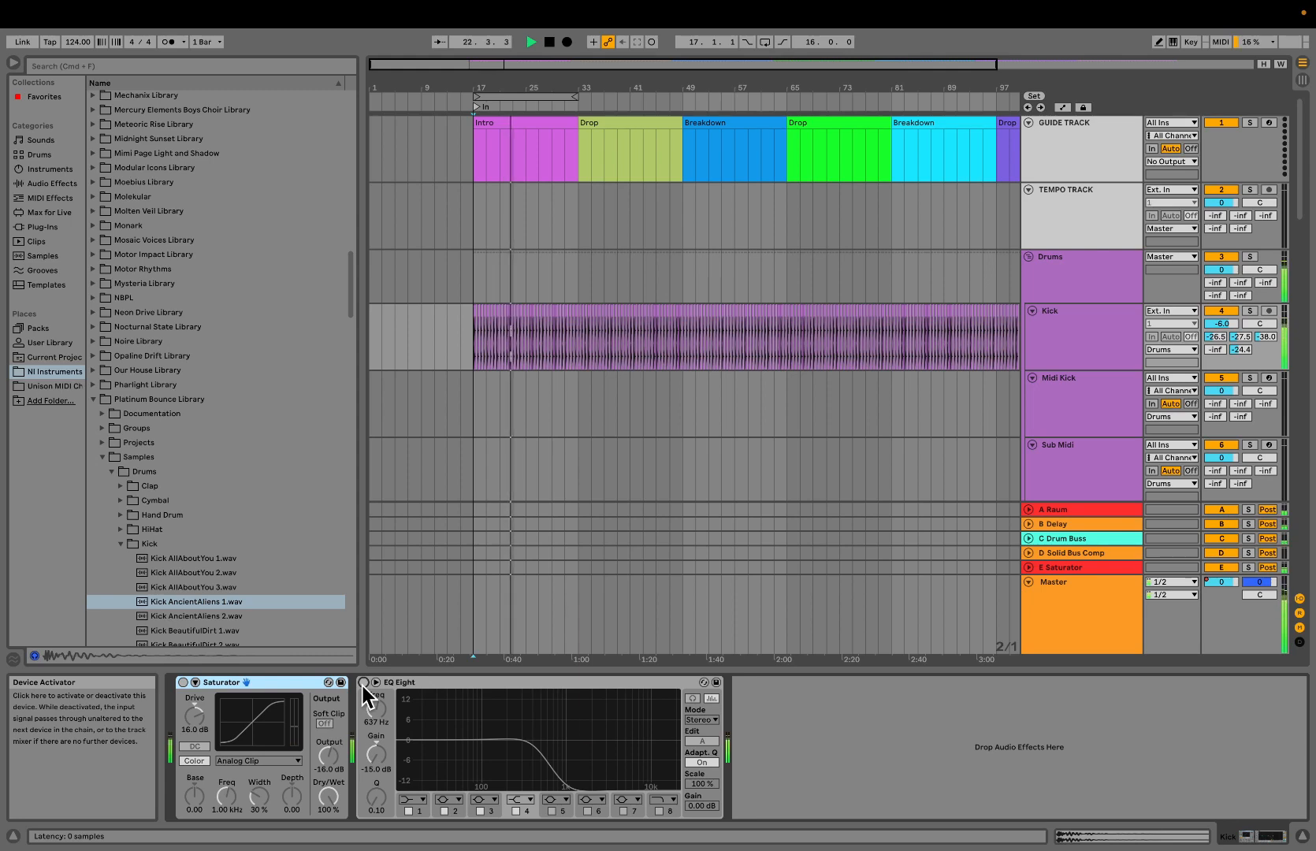
Turn on the metronome, lower the Master track's cue volume to -10 dB and stop playback
key("XF86AudioRaiseVolume")
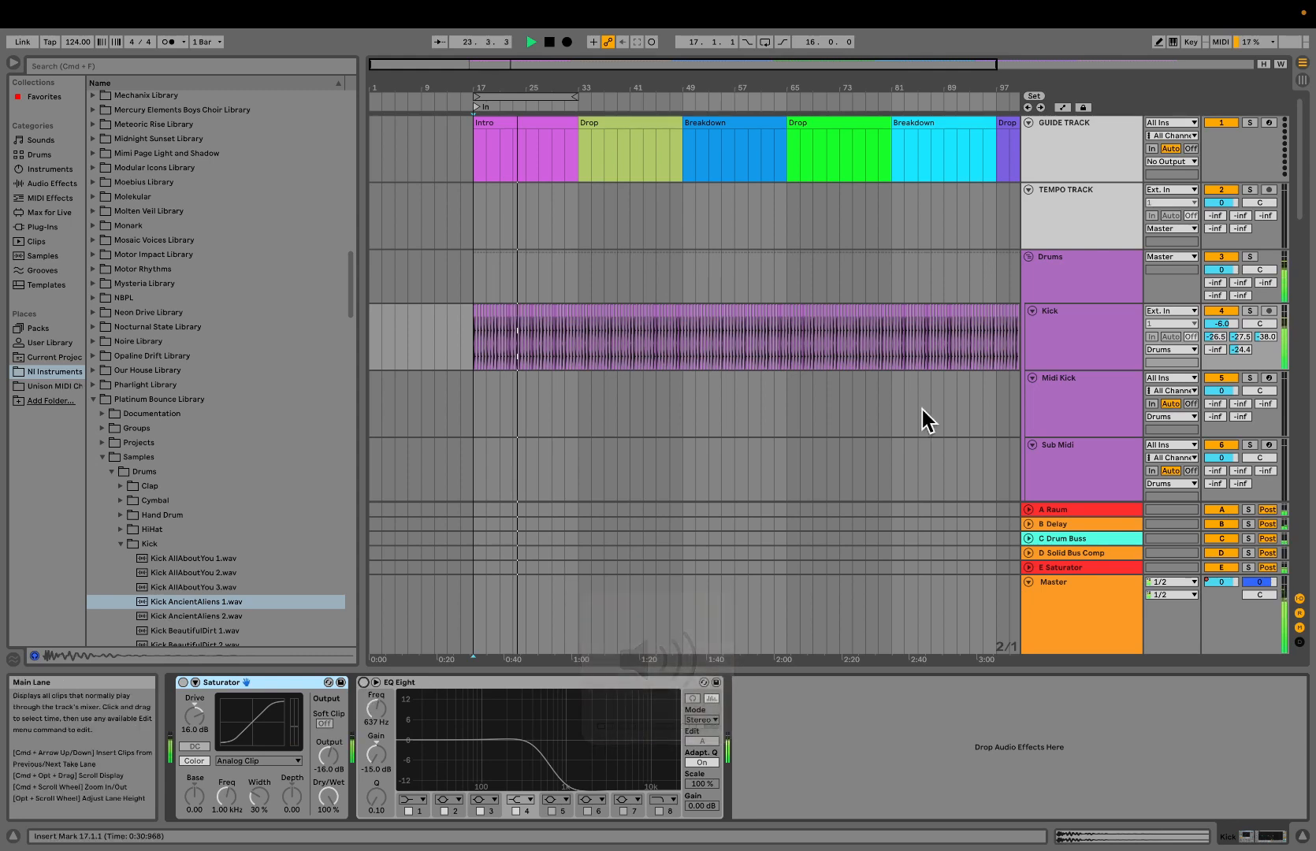
left_click(1088, 351)
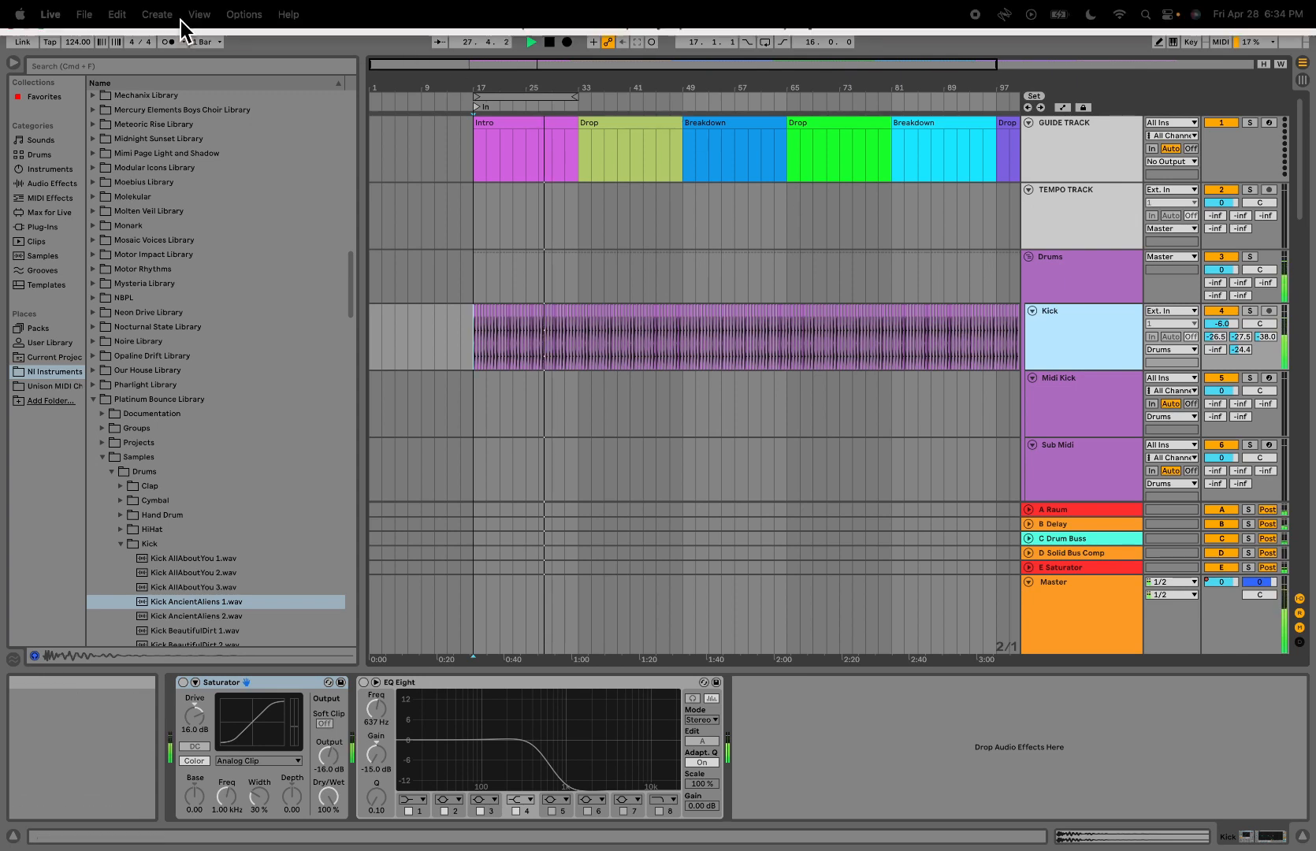
left_click(168, 43)
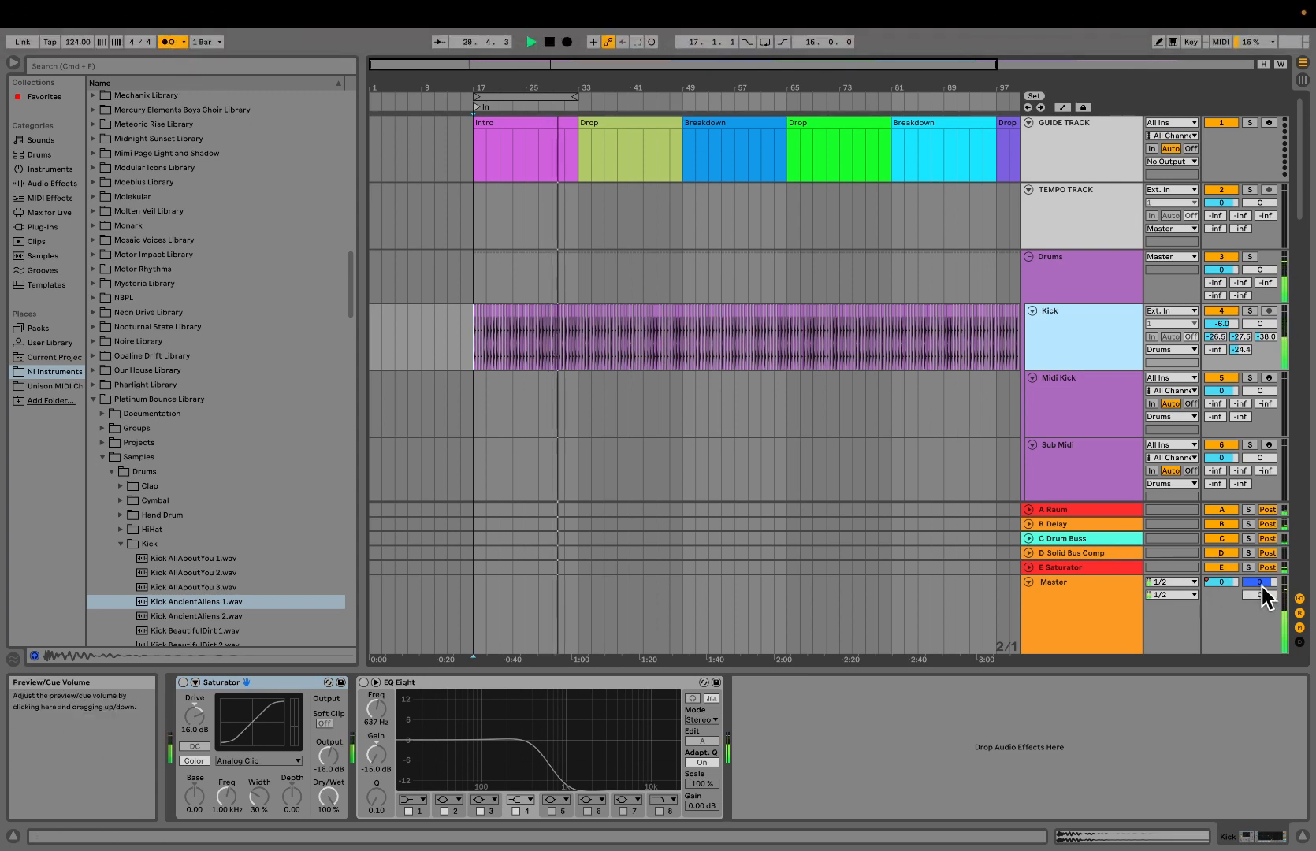
left_click_drag(1261, 584, 1261, 649)
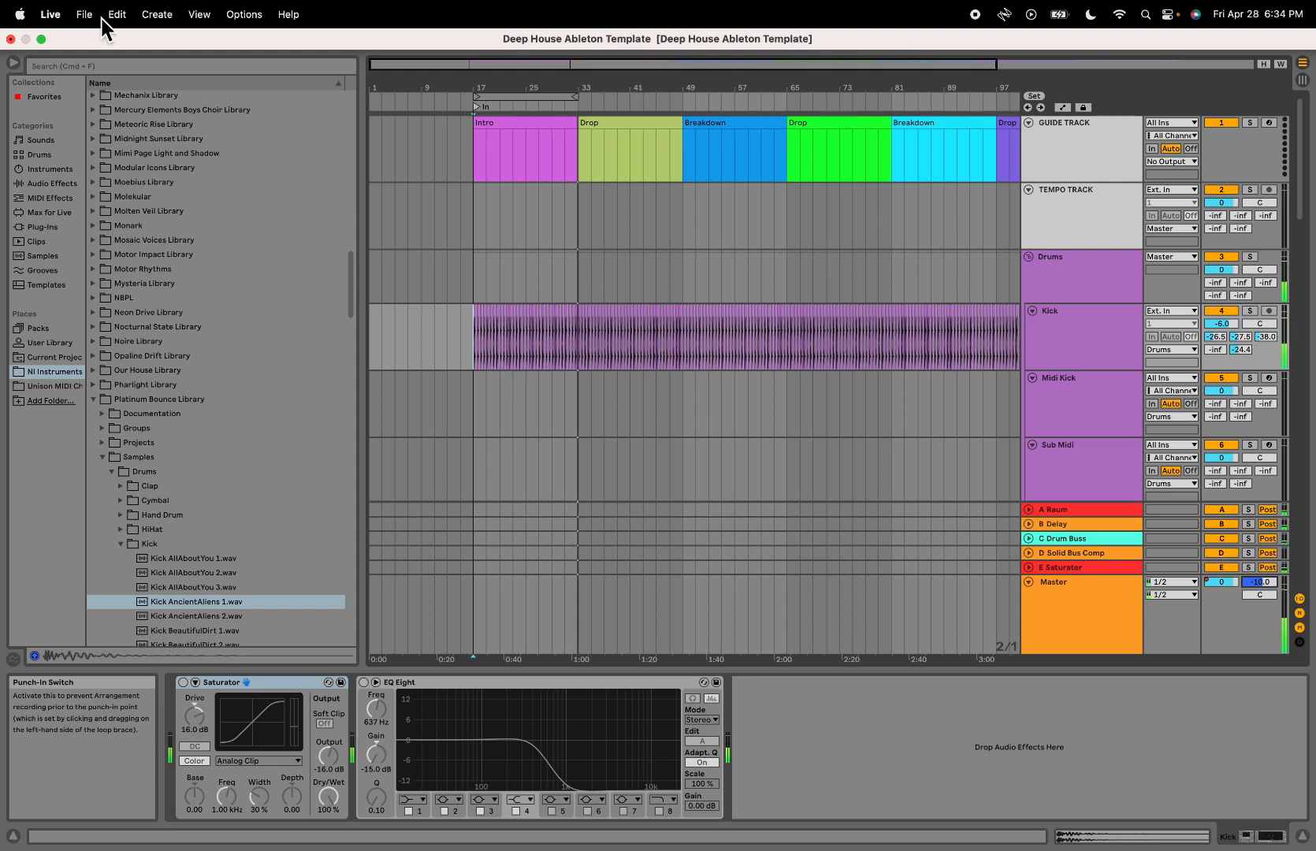
left_click(554, 43)
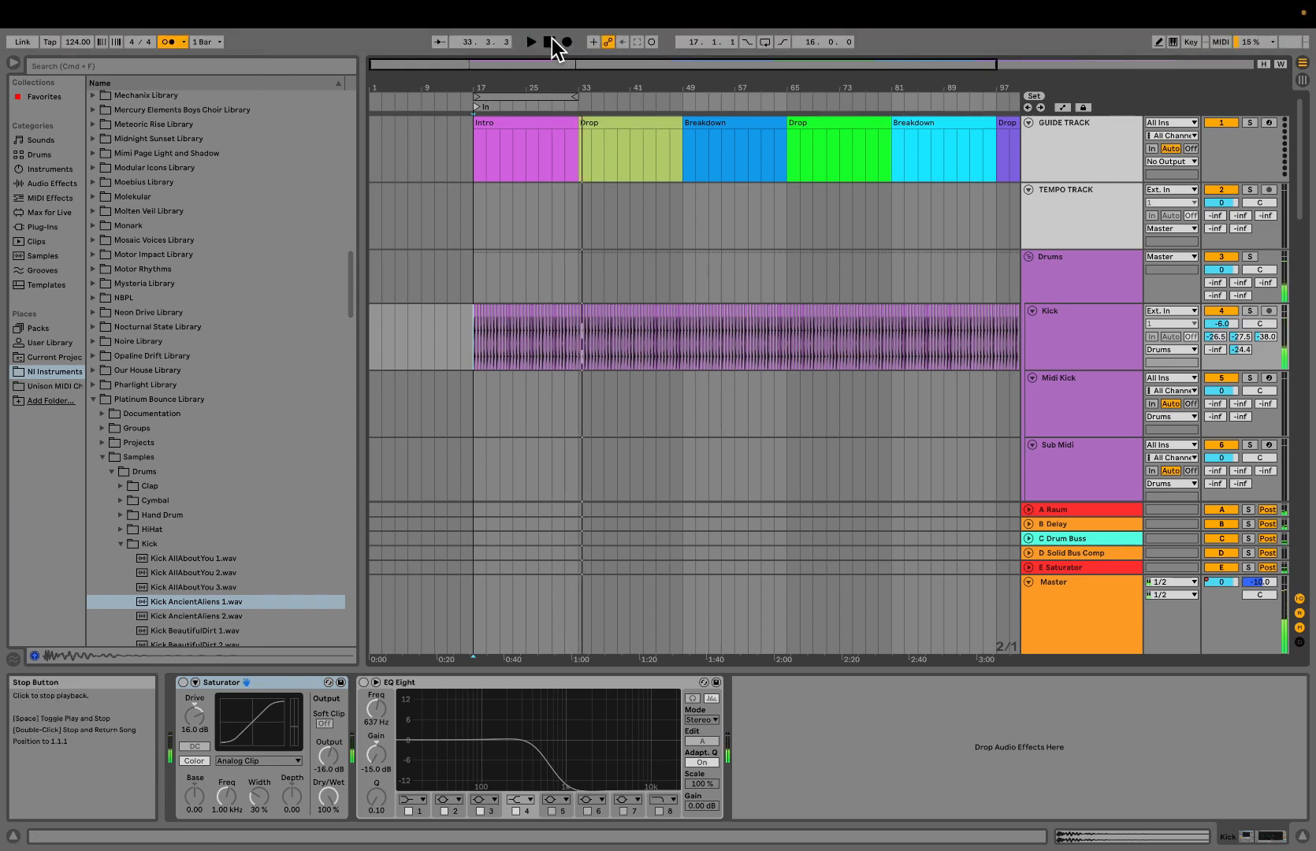
Start saving the Live Set under a new name and choose the Electronic folder inside Music as its location
left_click(89, 14)
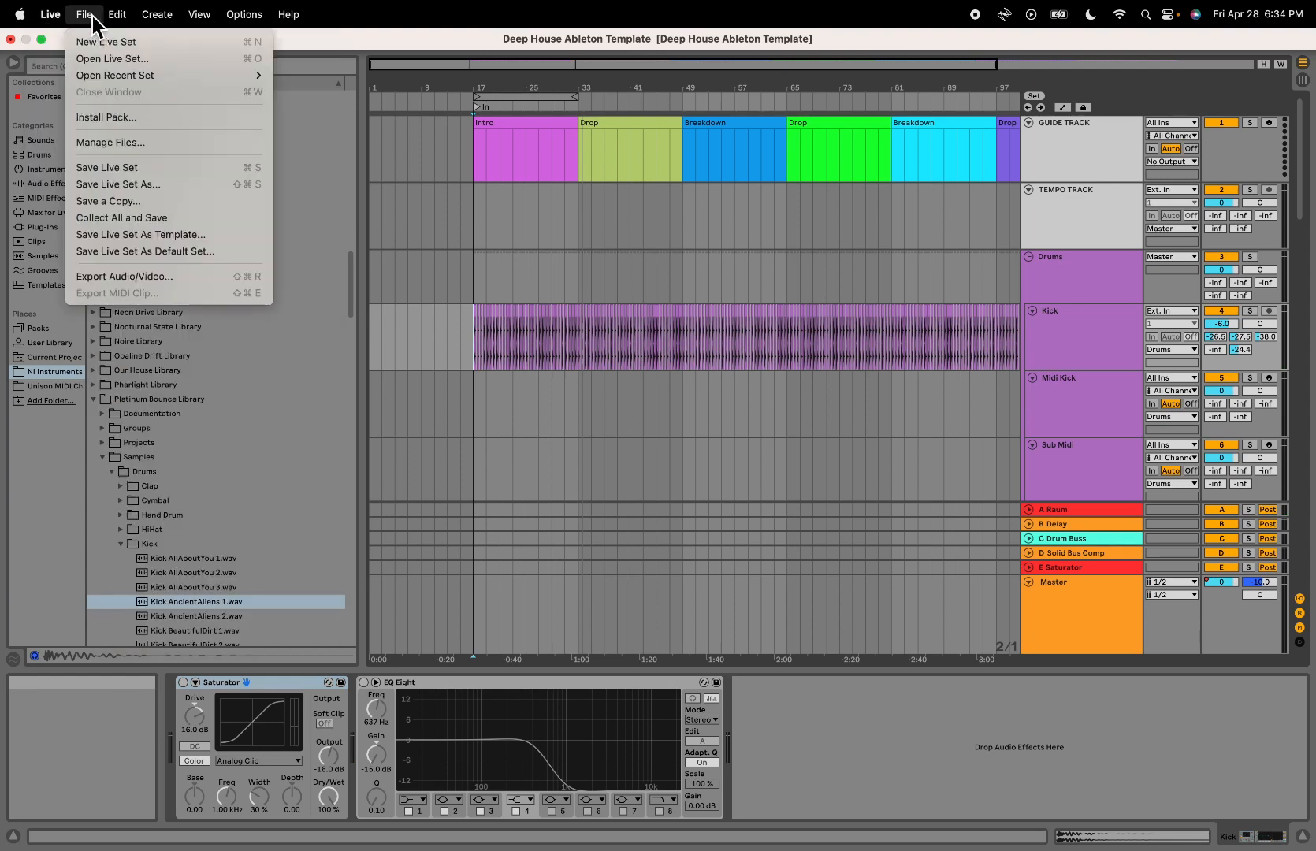
mouse_move(123, 74)
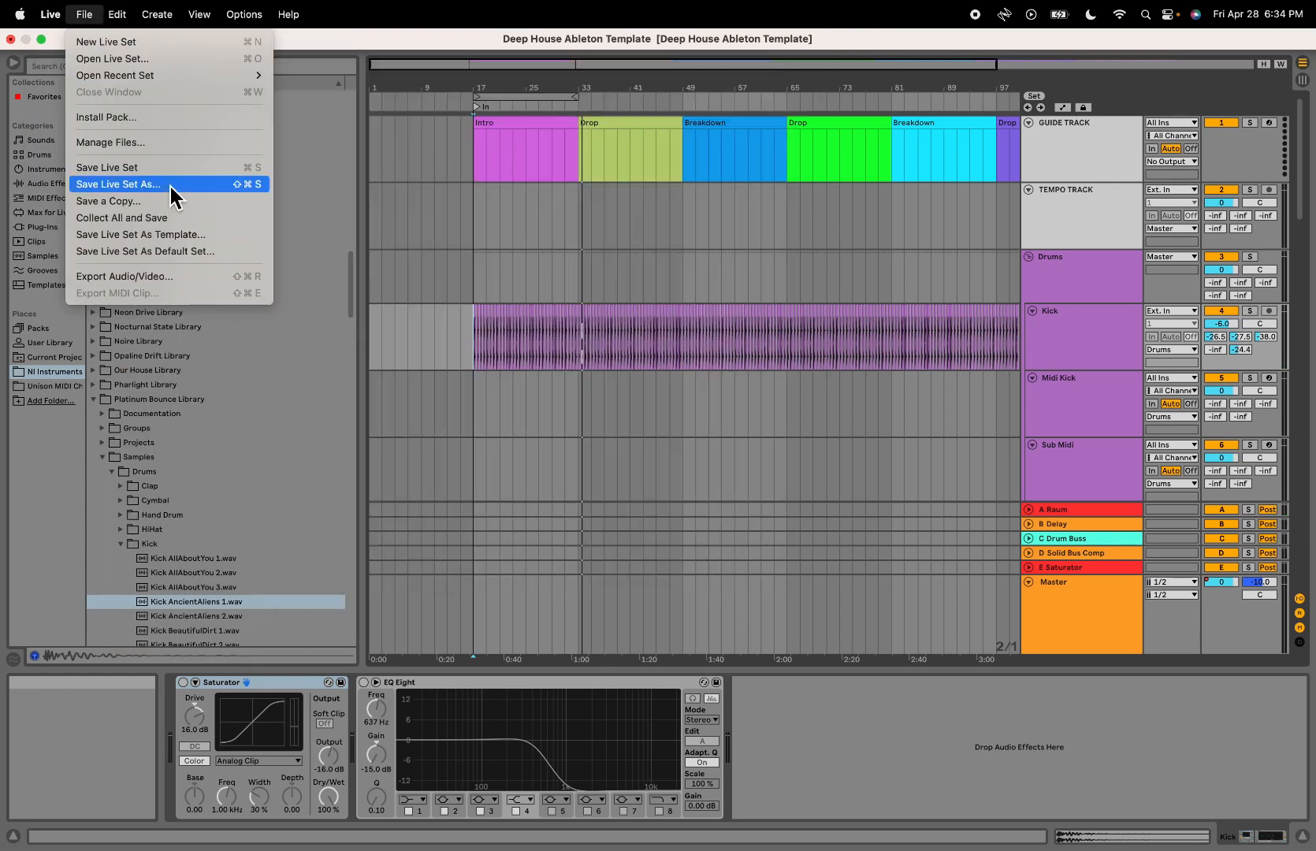
left_click(168, 185)
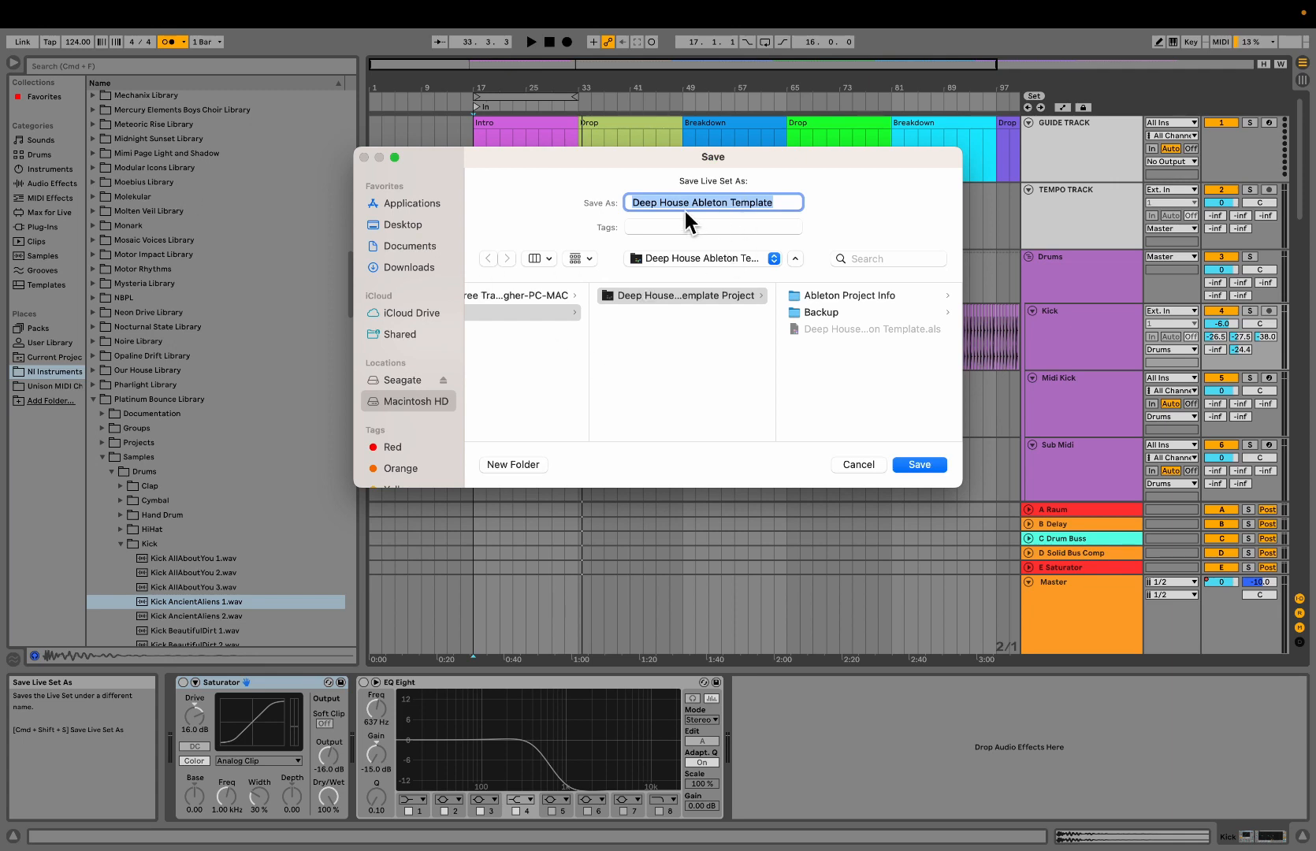
left_click(705, 258)
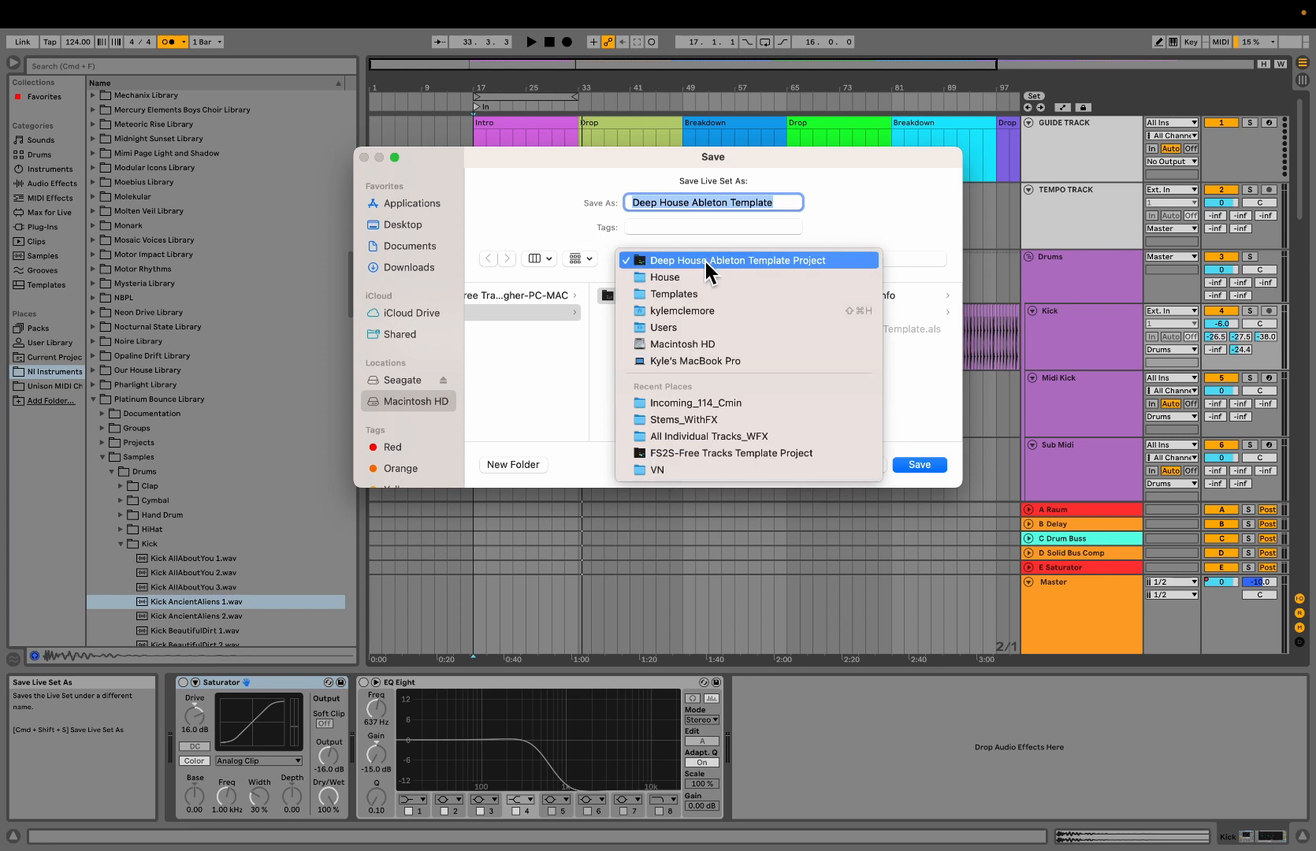
left_click(706, 313)
scroll(844, 345, "down", 1)
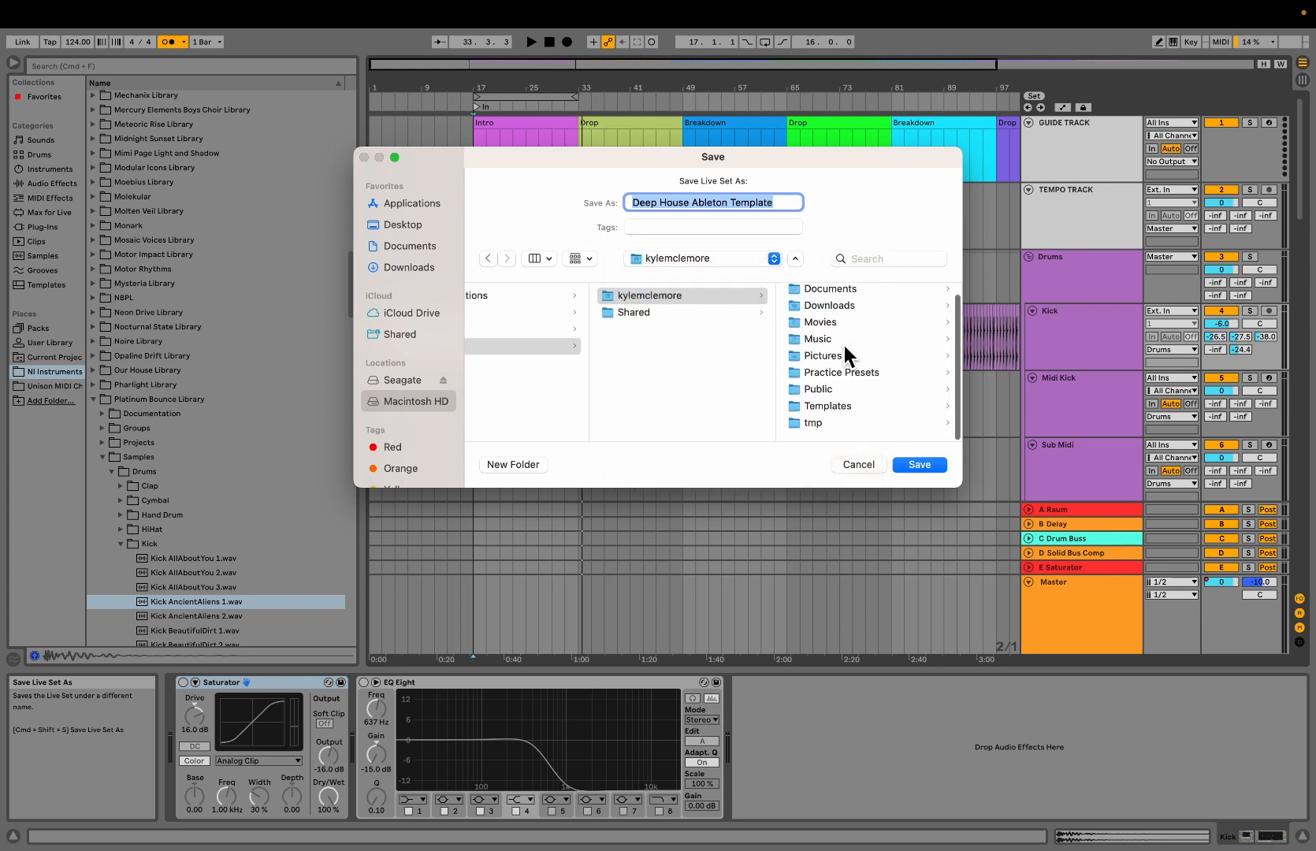
left_click(848, 342)
scroll(847, 341, "down", 5)
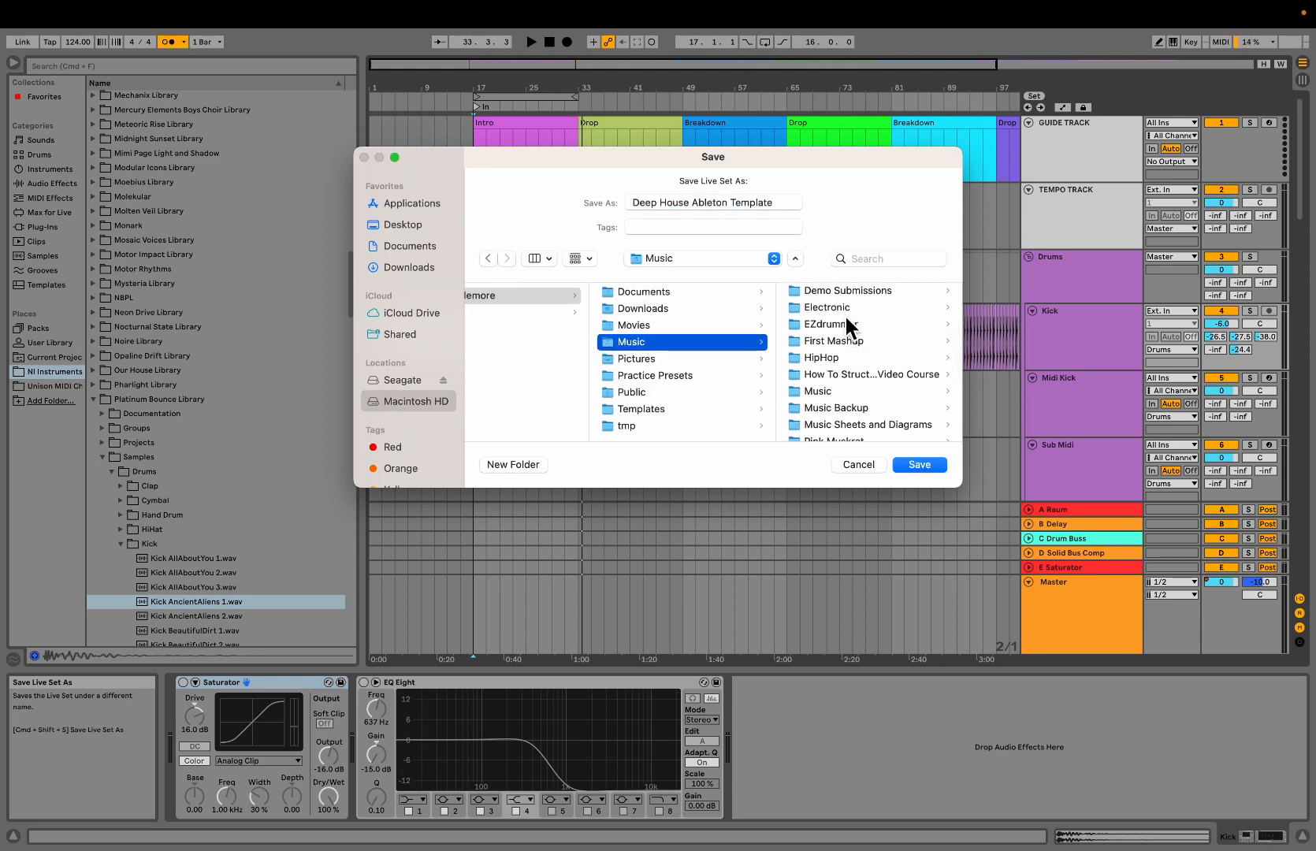
left_click(847, 309)
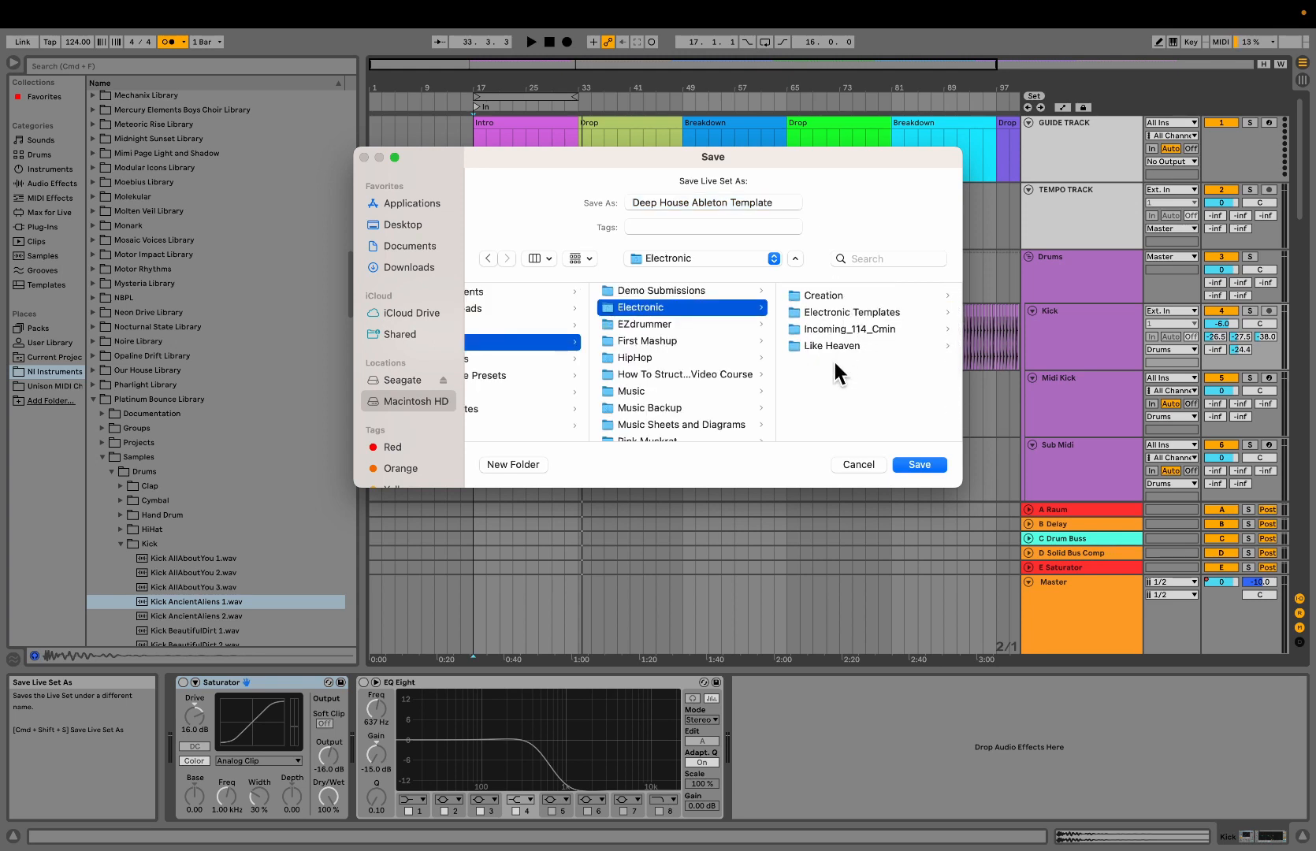
Create a folder named NewTrackBro inside Electronic and save the Live Set in it as NewTrackBro
left_click(513, 464)
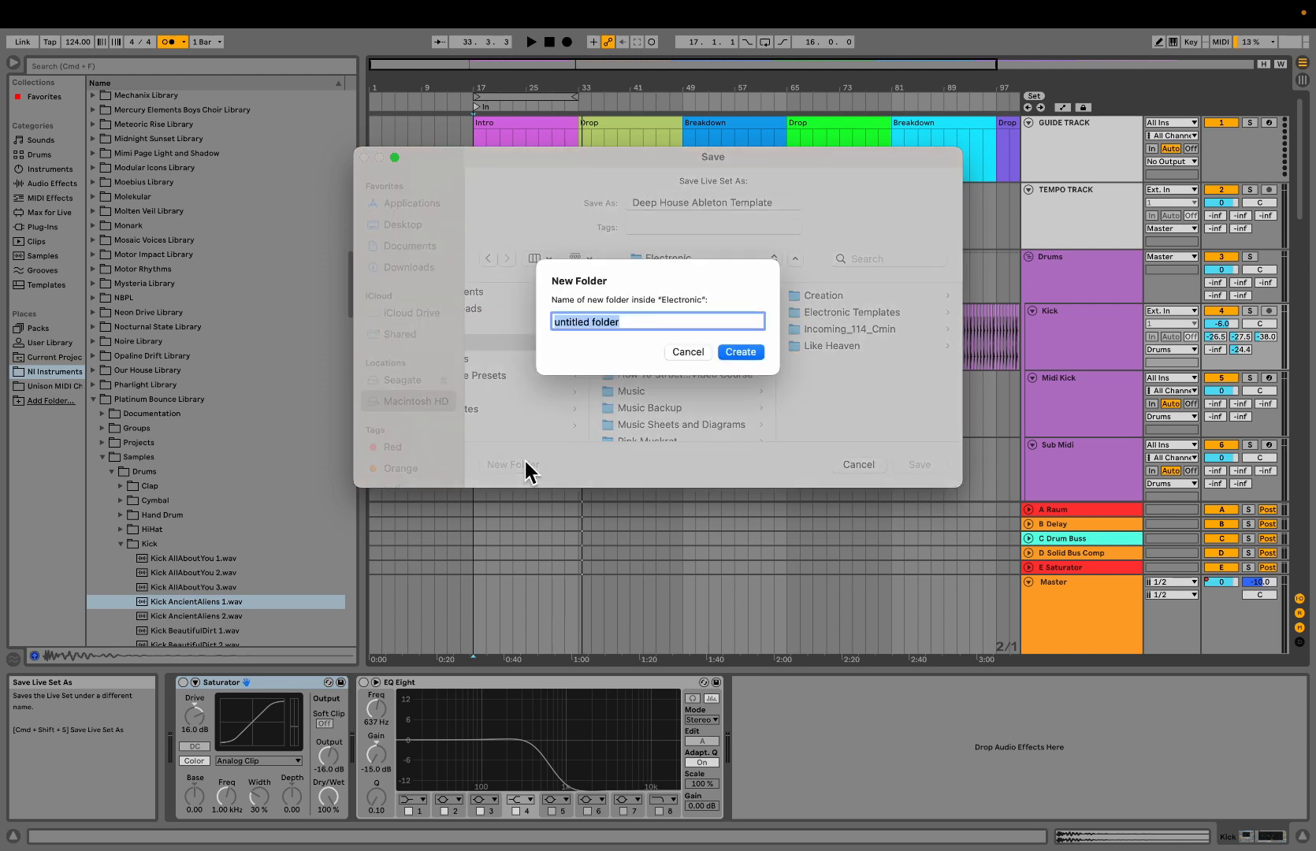
type("NewTrackBro")
key("Return")
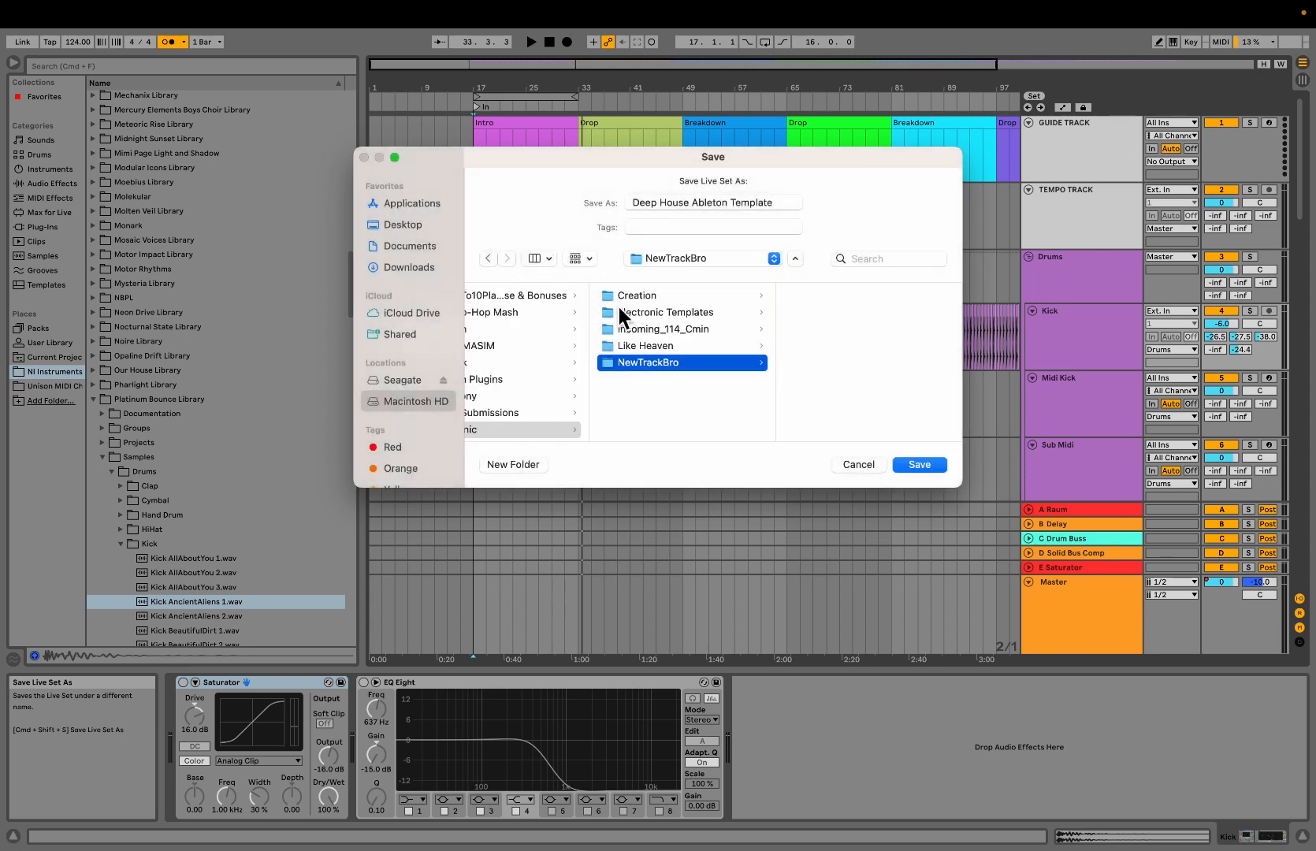
triple_click(713, 210)
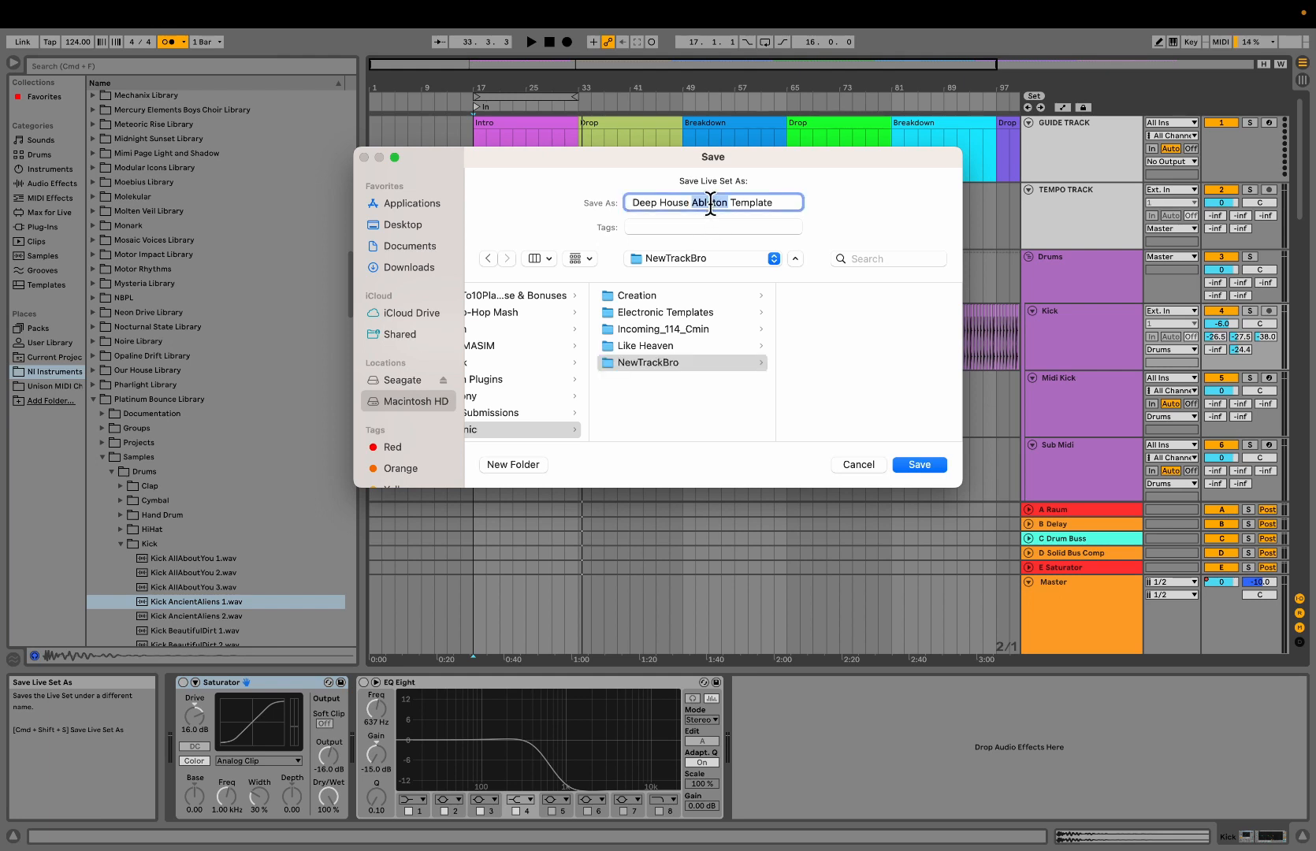
type("NewTrackBro")
key("Return")
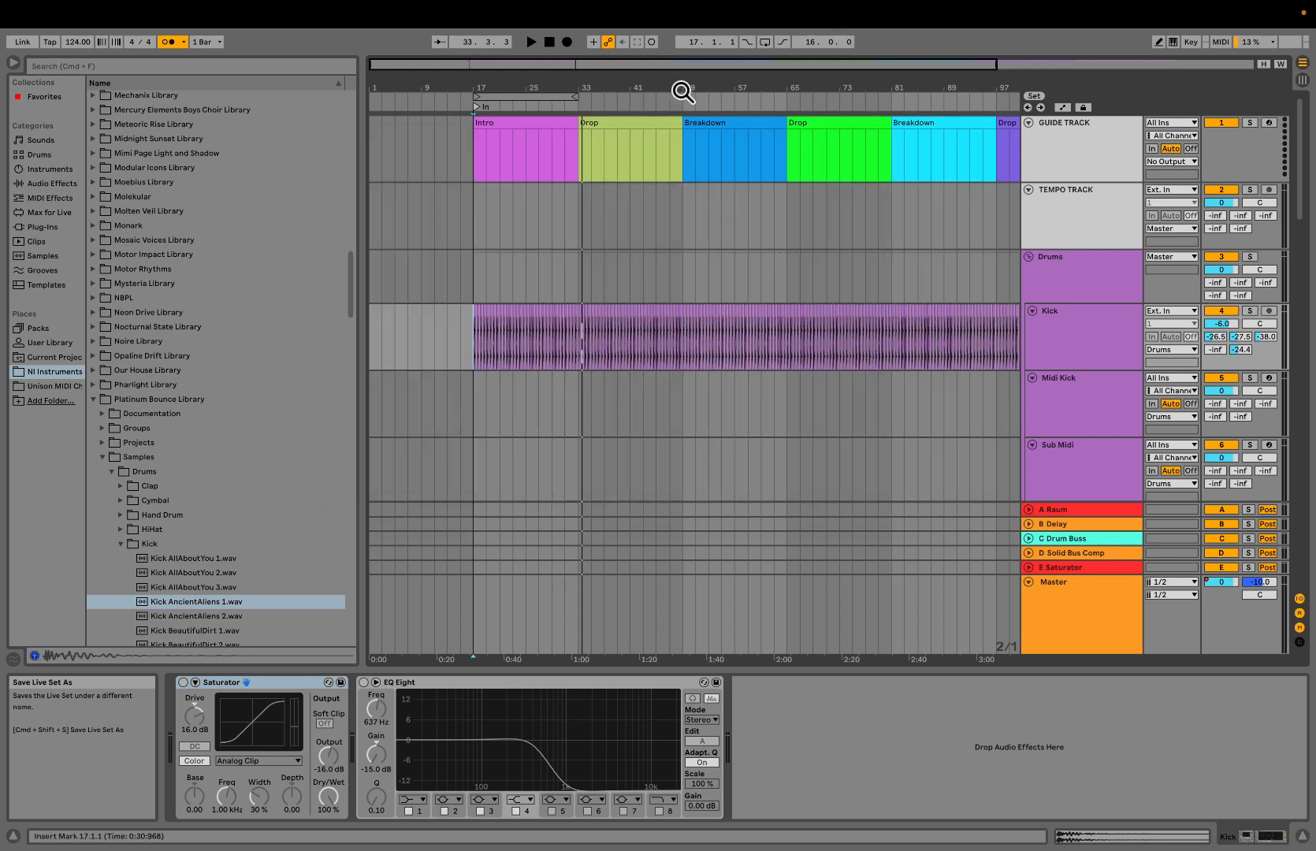
Play the arrangement from the In locator at bar 17 to hear the kick with the metronome, then stop
left_click(476, 106)
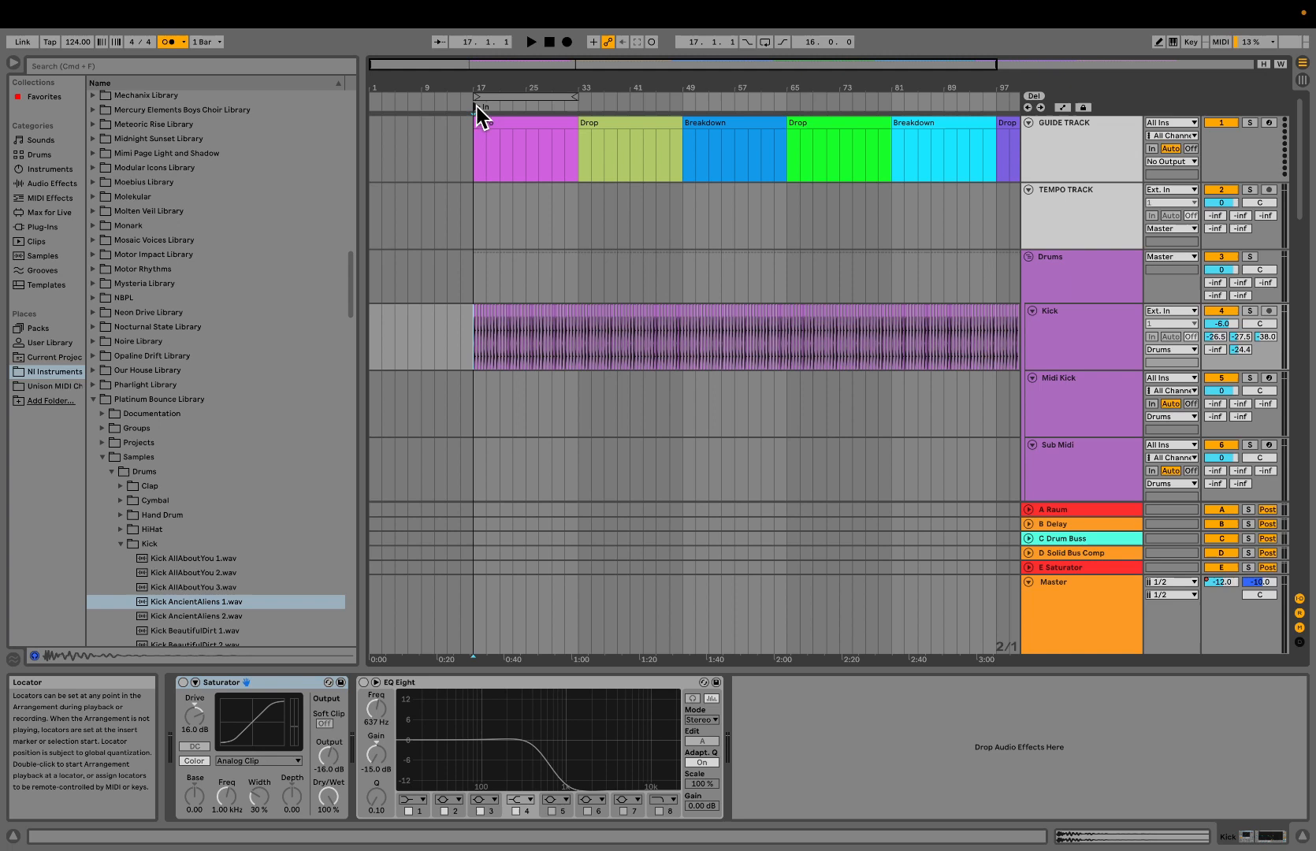
left_click(534, 46)
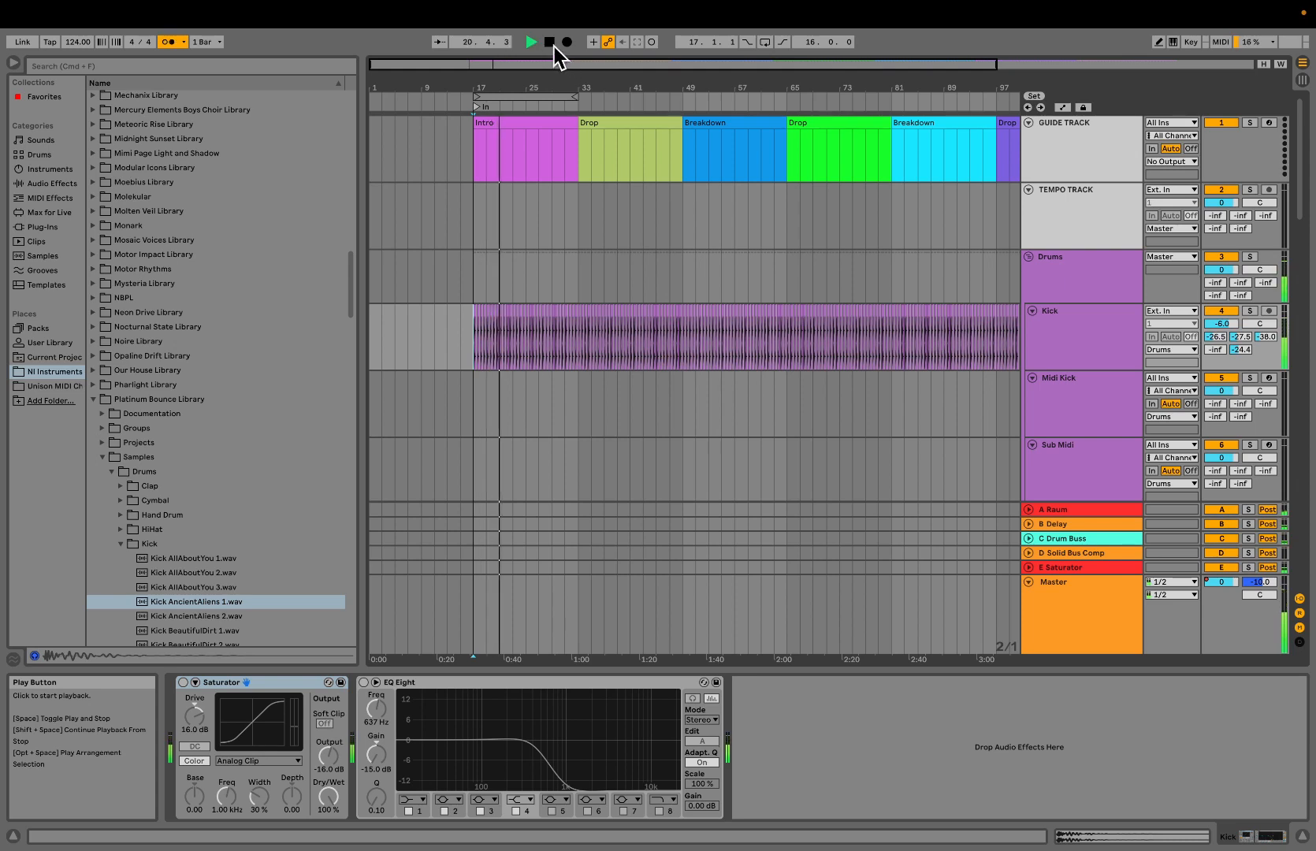
left_click(550, 42)
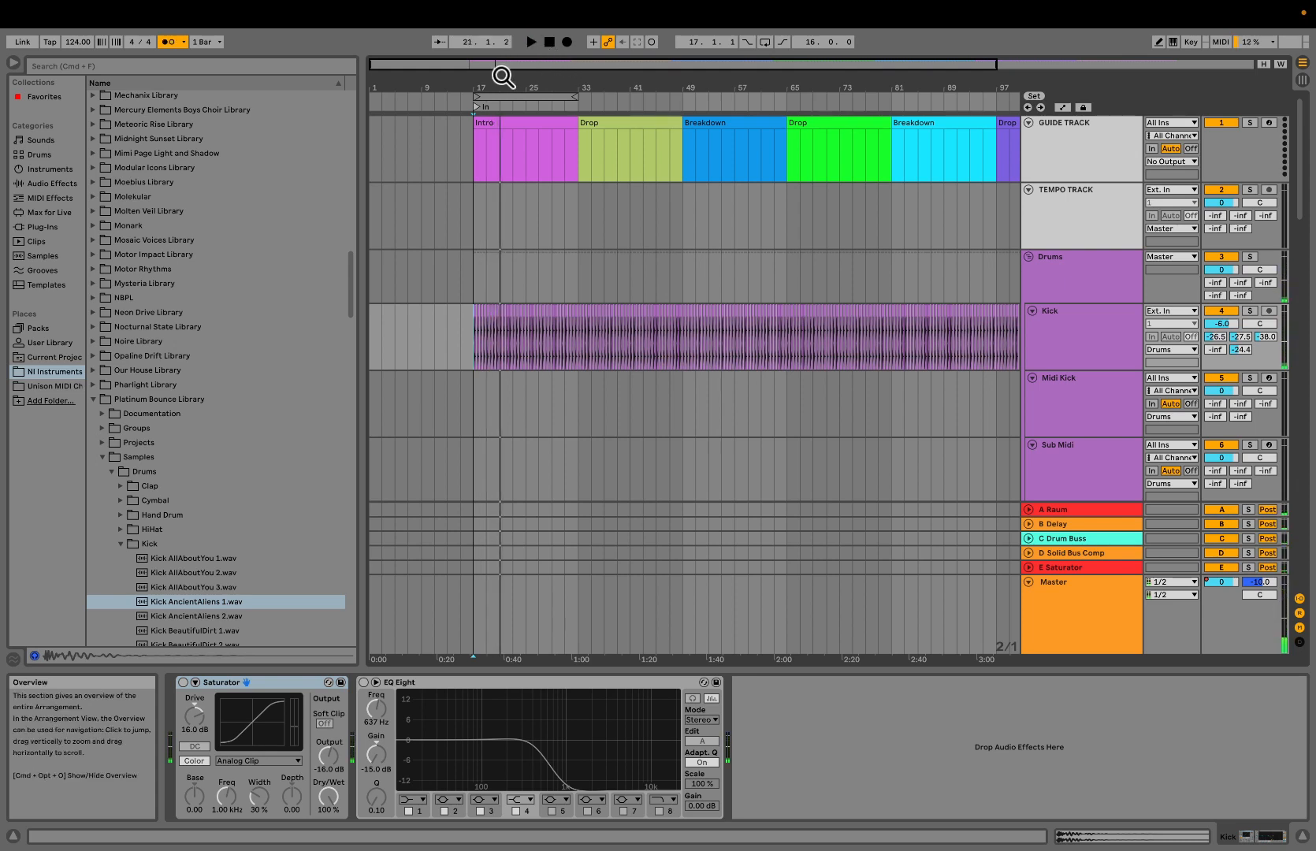
Insert an empty MIDI clip on the Sub Midi track at bar 17, extend it to bar 33 and consolidate it into one 16-bar clip
left_click_drag(492, 67, 521, 59)
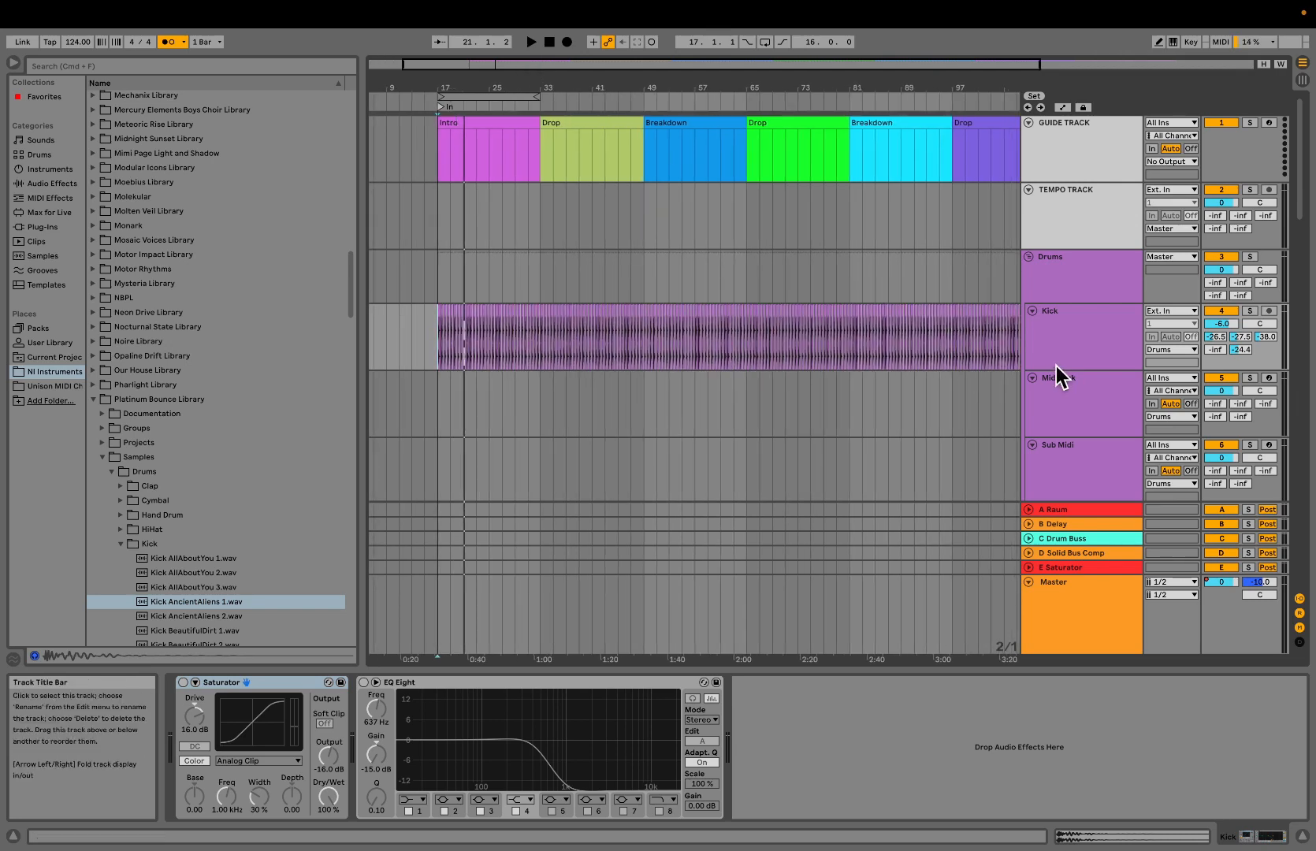
scroll(1088, 429, "down", 5)
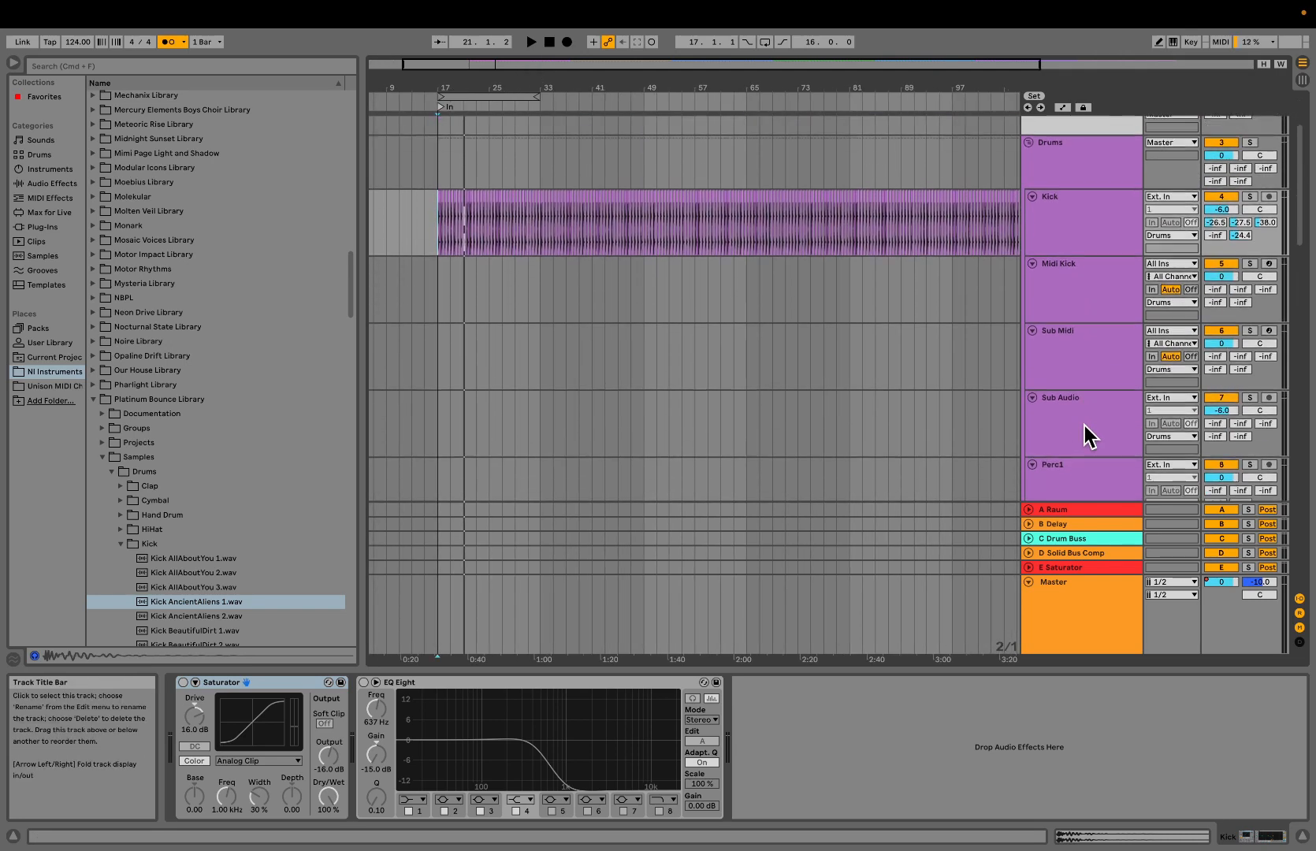
left_click(1089, 358)
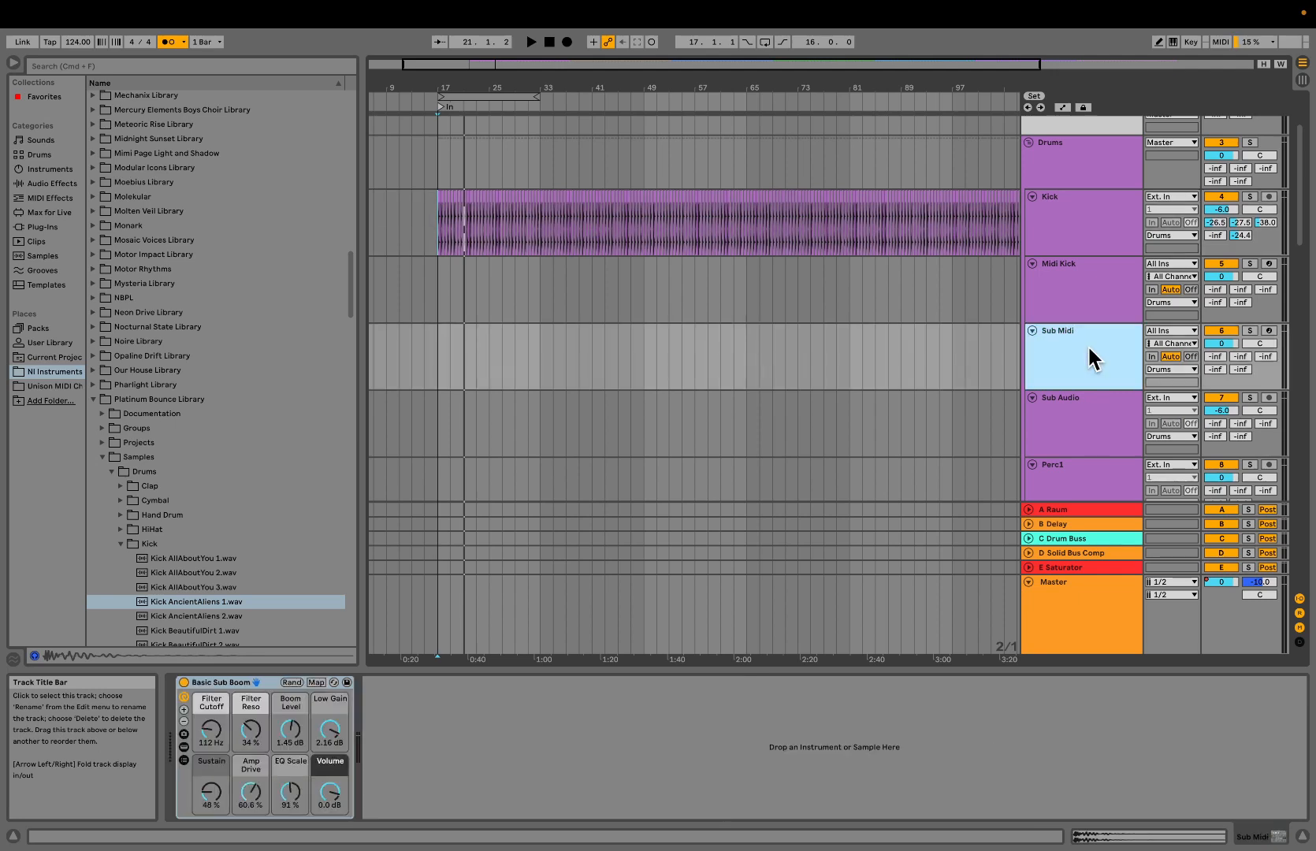
left_click(438, 360)
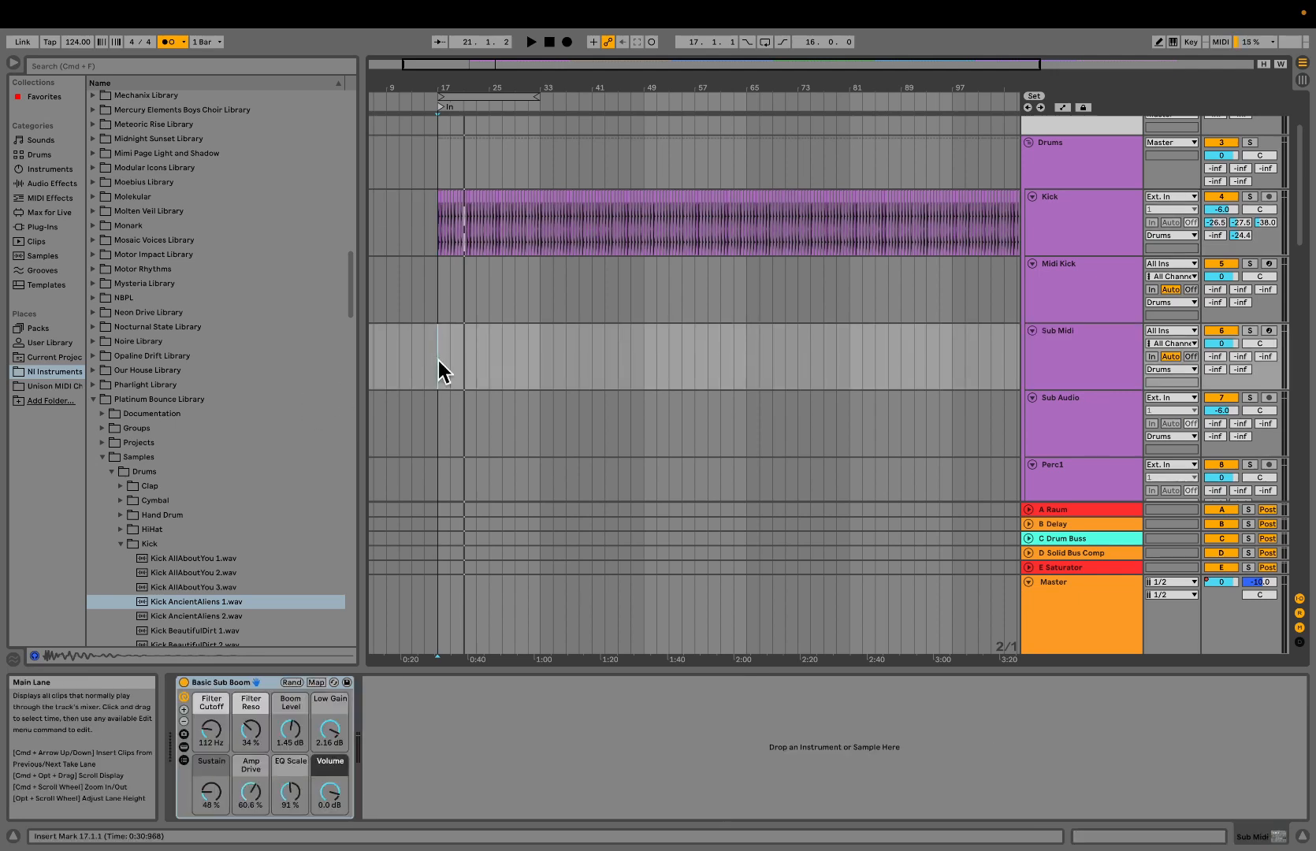
key("super+shift+m")
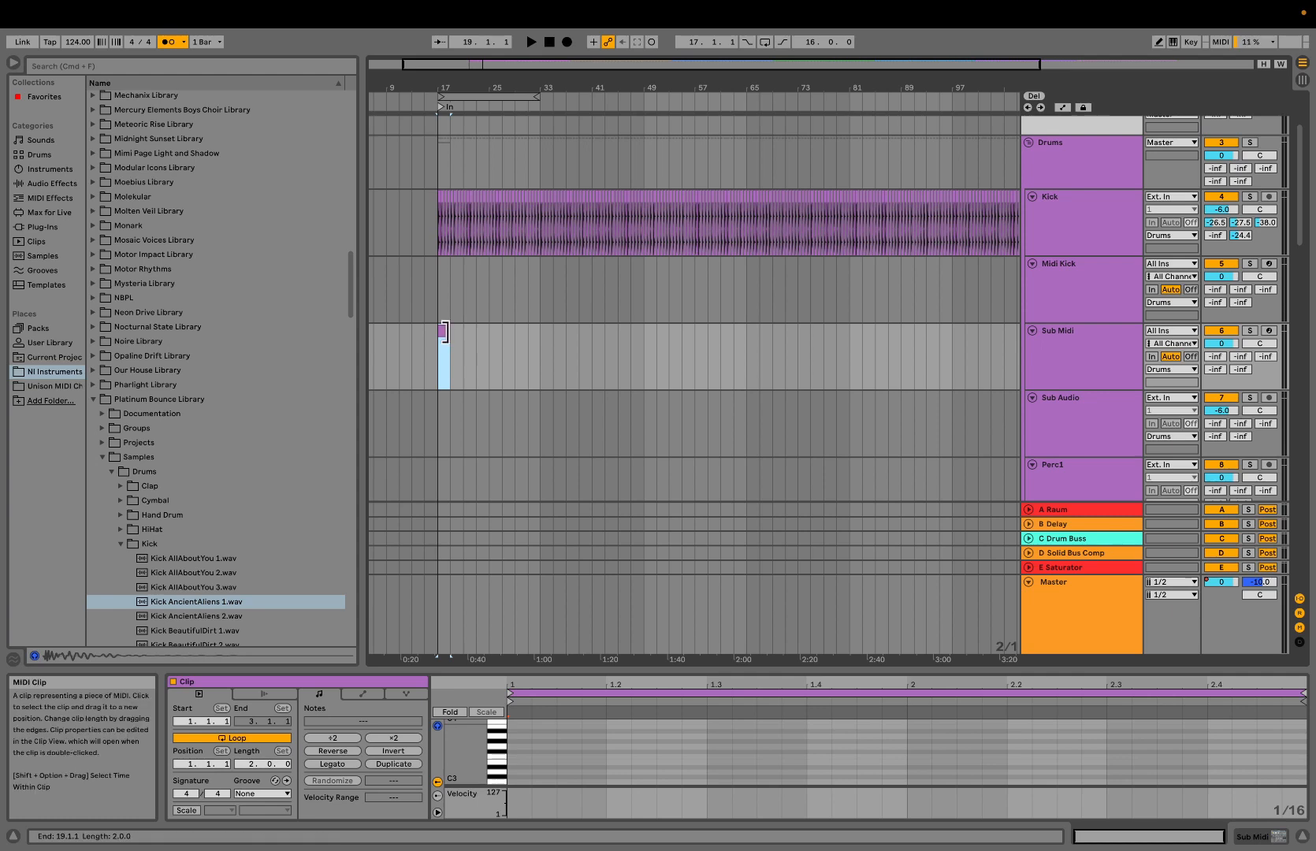
left_click_drag(446, 331, 540, 356)
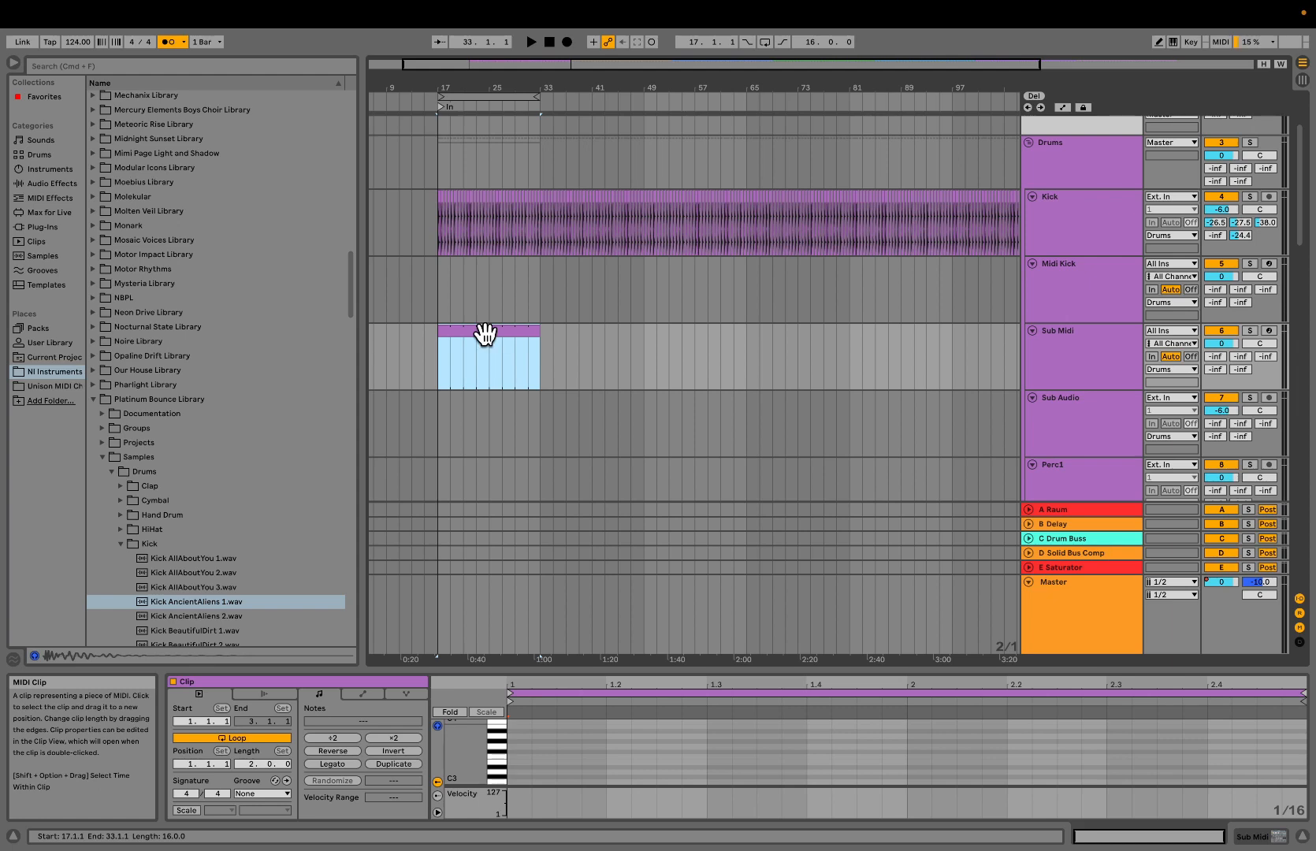
key("super+j")
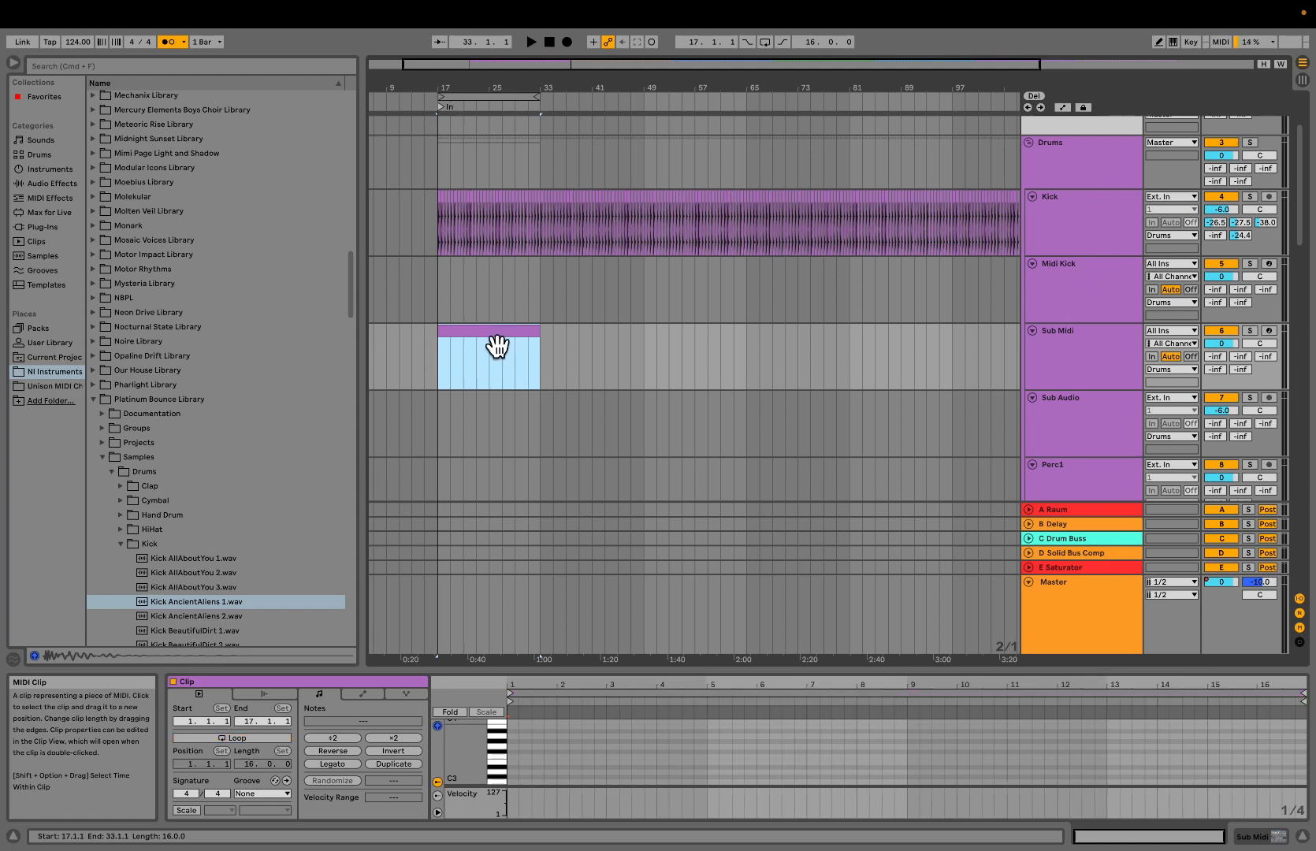
Consolidate all Kick track clips from bar 17 to bar 129 into one clip and return the song position to 1.1.1
double_click(520, 70)
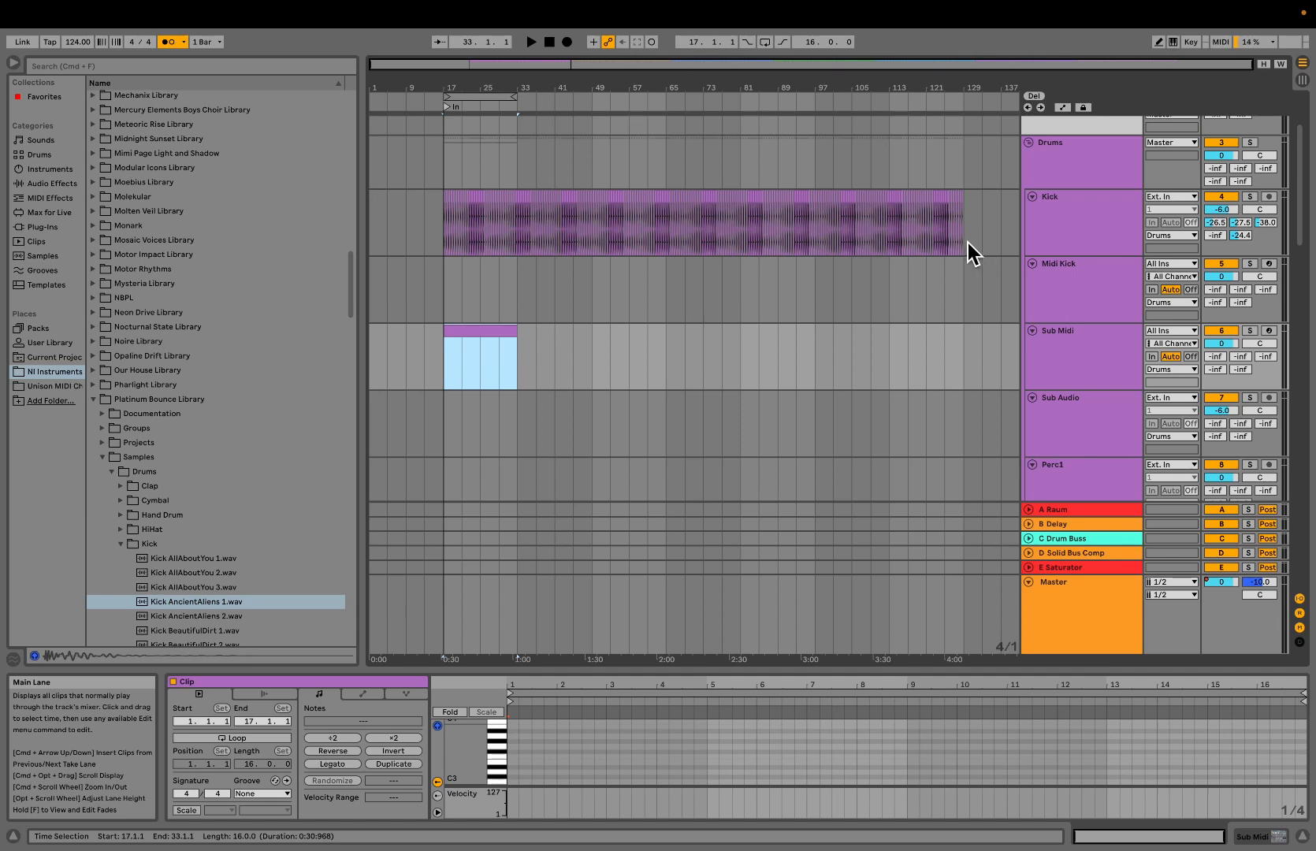
left_click_drag(420, 73, 420, 90)
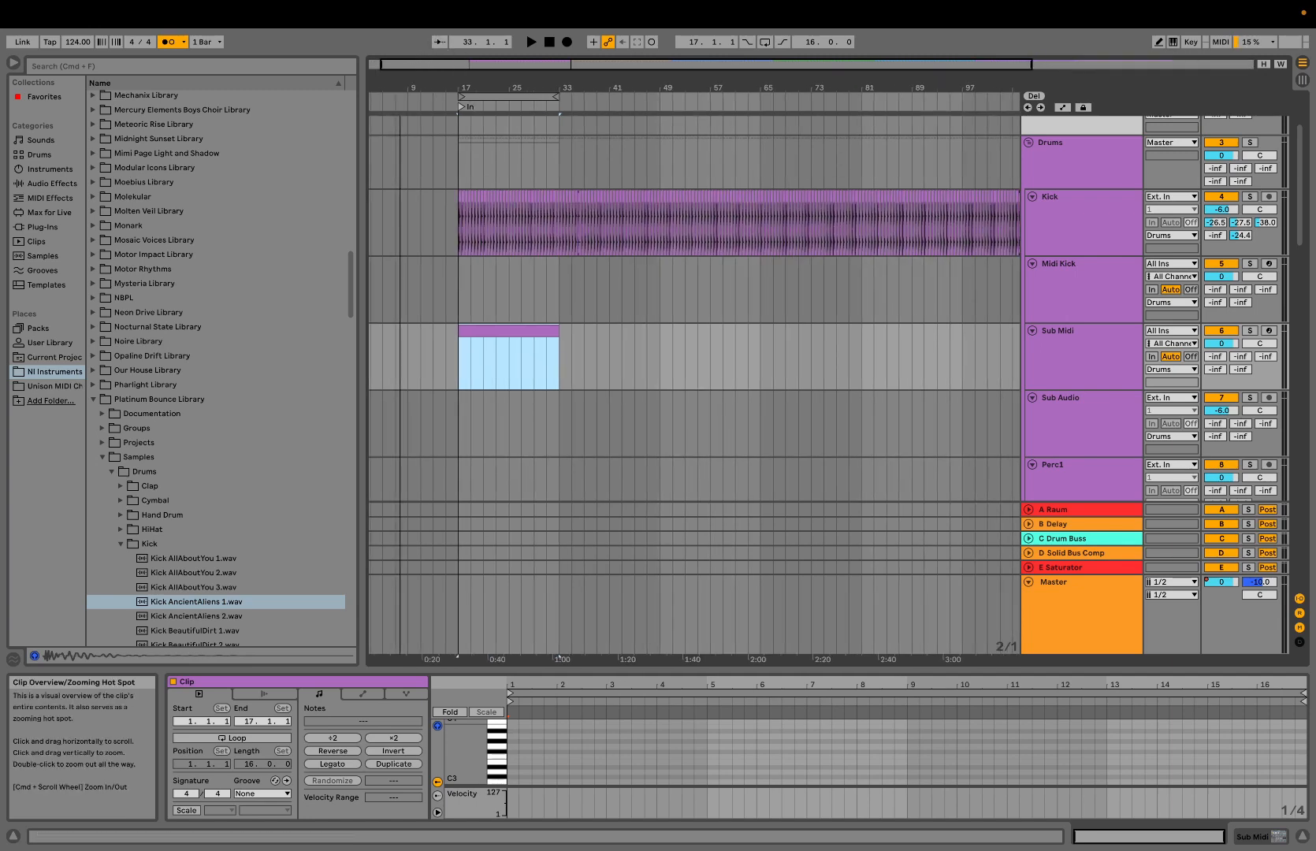
left_click_drag(401, 89, 400, 78)
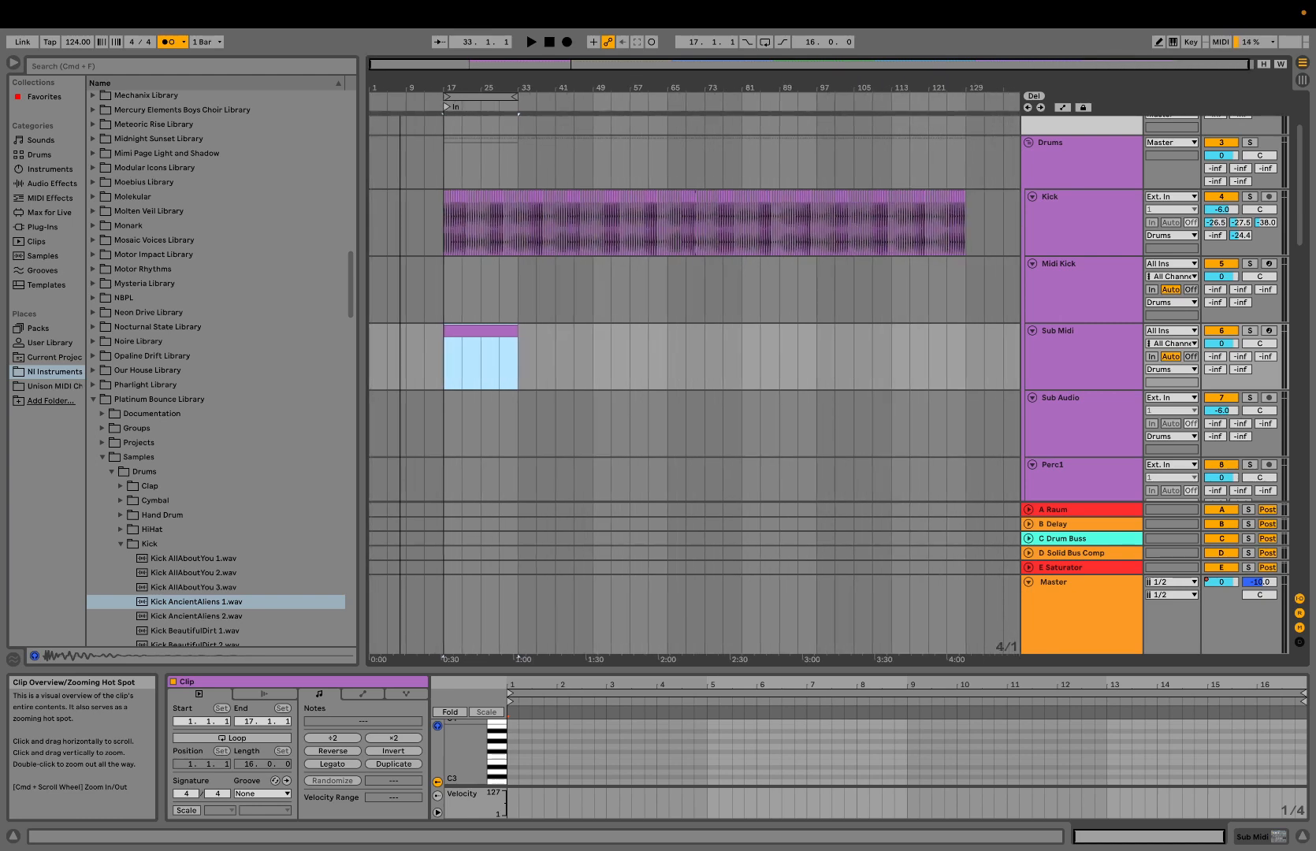
left_click_drag(969, 237, 442, 218)
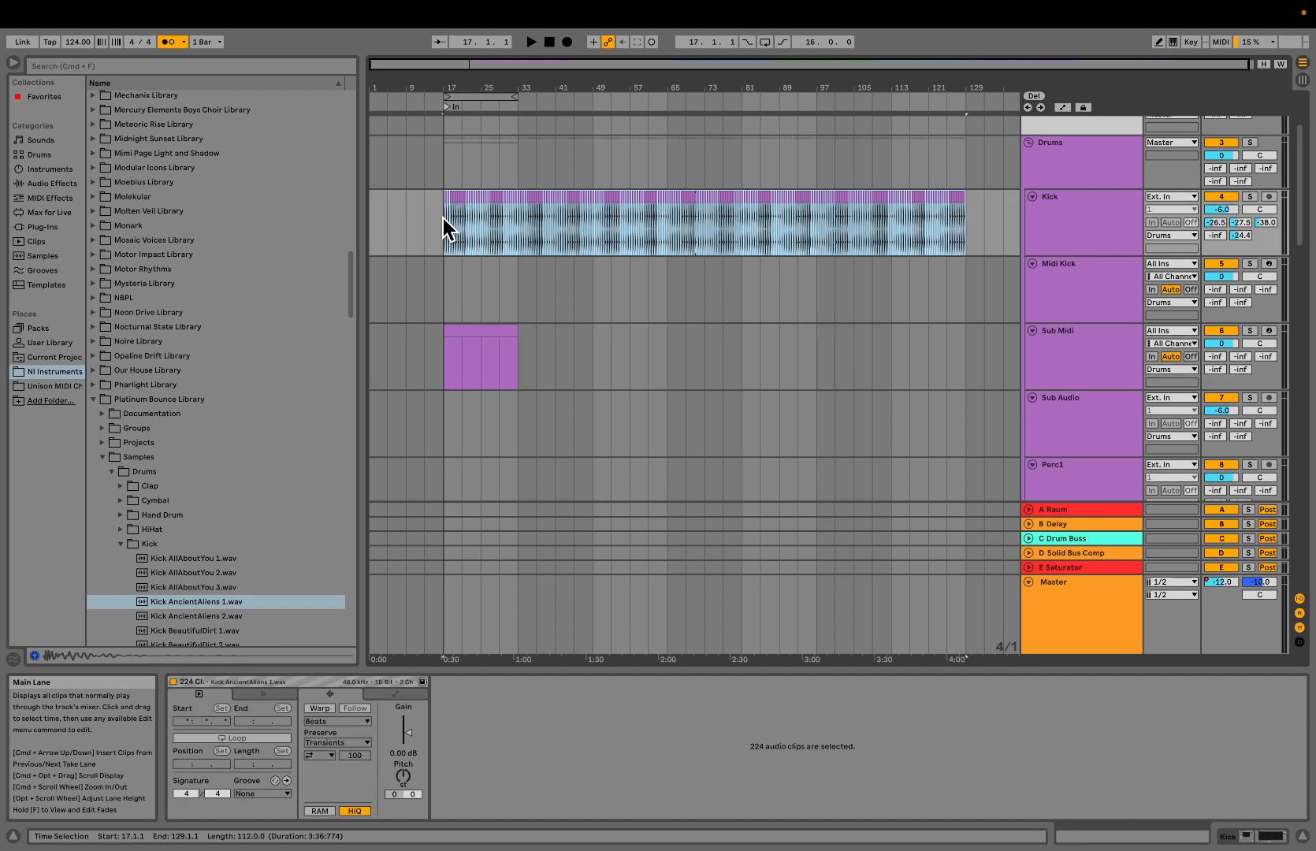
key("super+j")
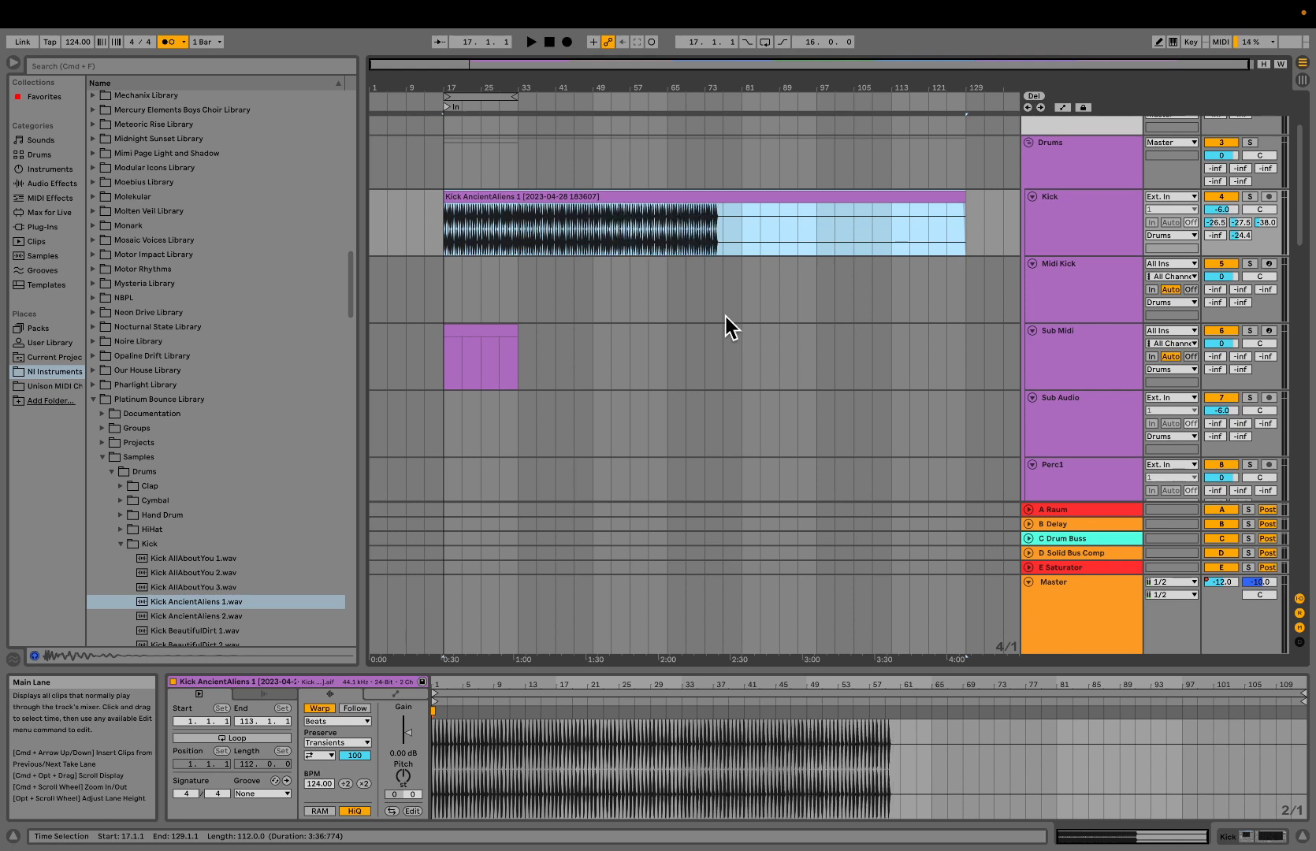
mouse_move(616, 14)
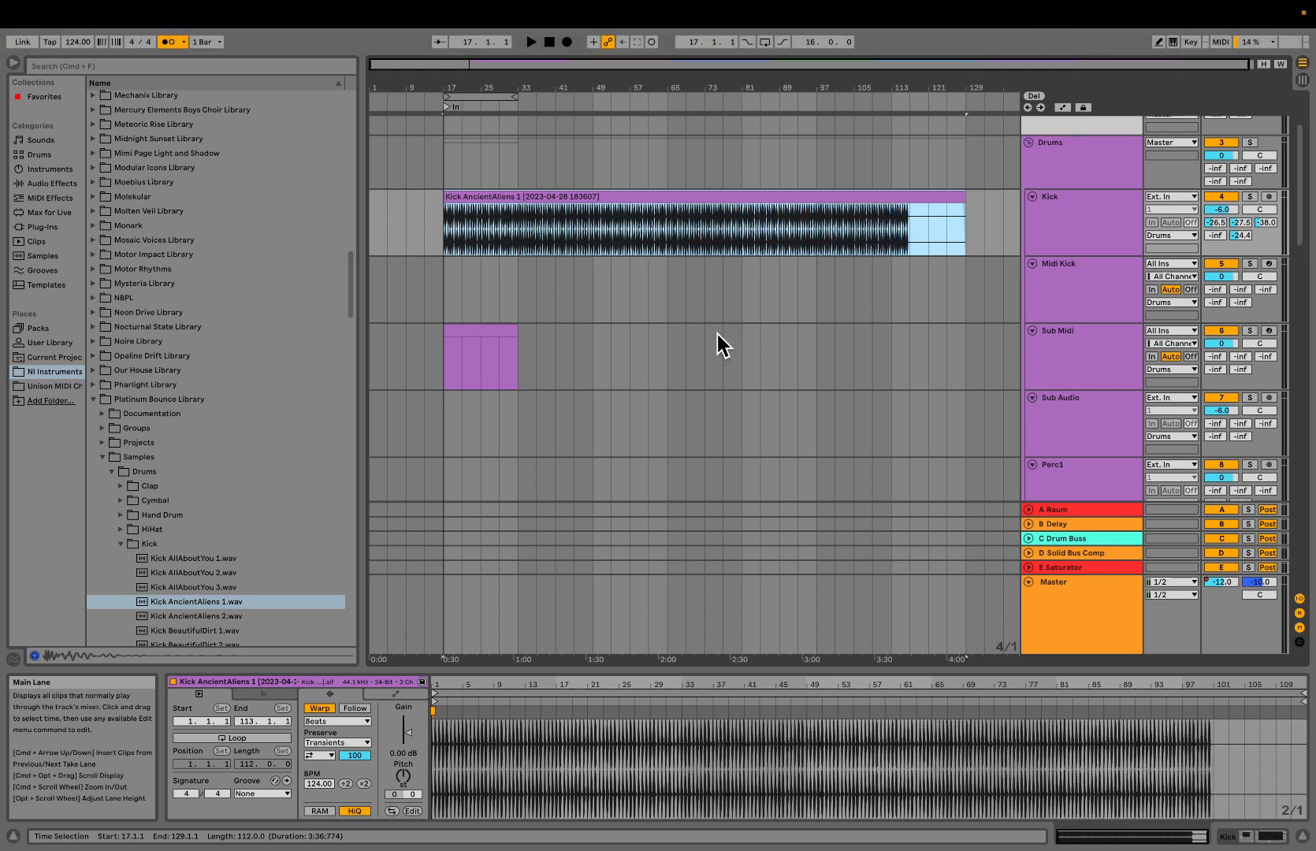
double_click(551, 44)
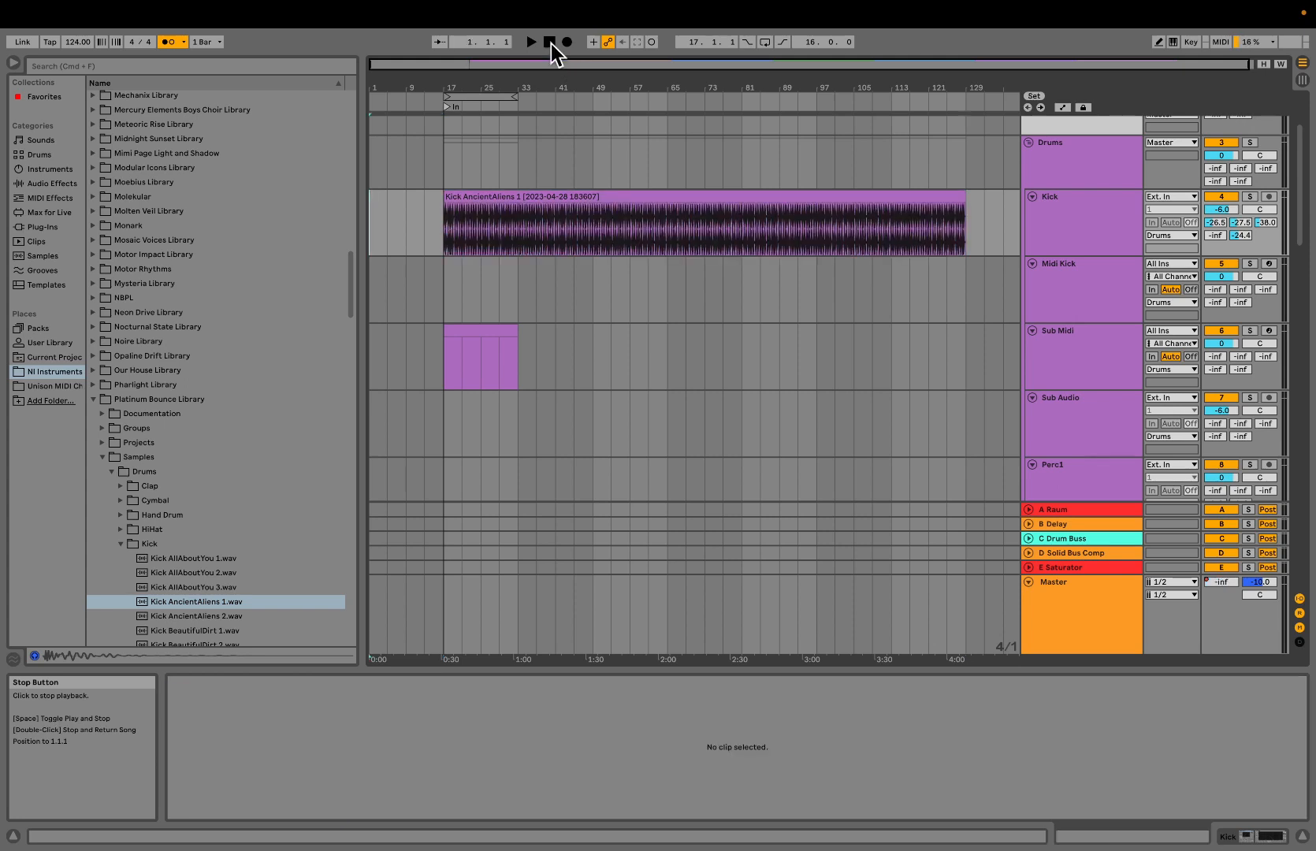